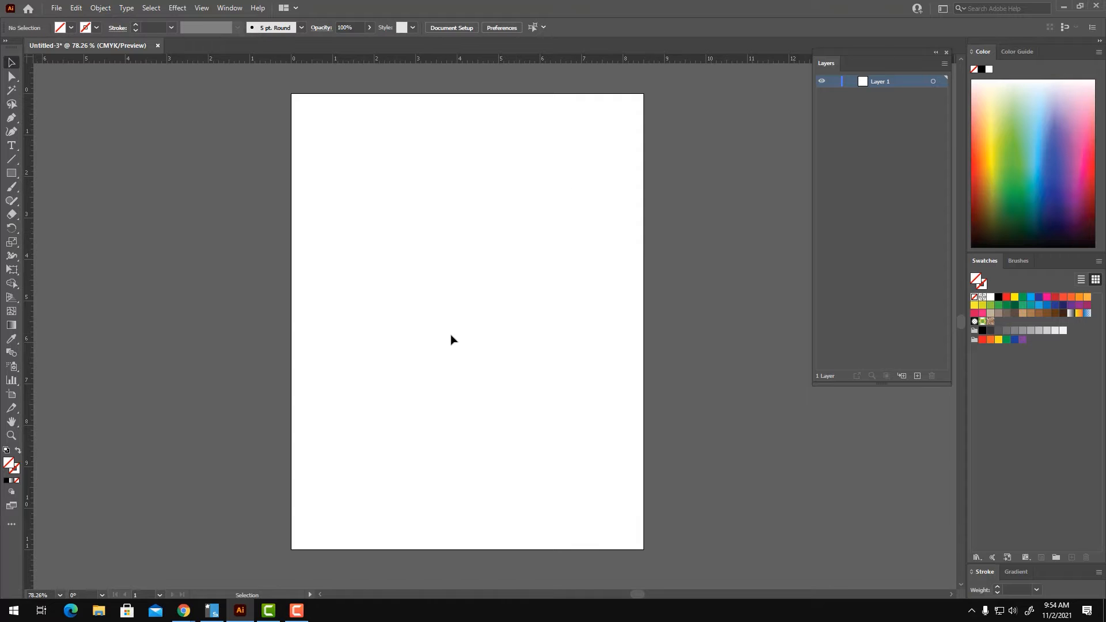
Draw a rectangle about 4.29 × 3.71 in above the artboard's middle, fill it light blue, and deselect it
{"action": "left_click", "coordinate": [11, 173]}
{"action": "mouse_move", "coordinate": [382, 212]}
{"action": "left_mouse_down"}
{"action": "mouse_move", "coordinate": [526, 321]}
{"action": "mouse_move", "coordinate": [560, 365]}
{"action": "left_mouse_up"}
{"action": "left_click", "coordinate": [1036, 116]}
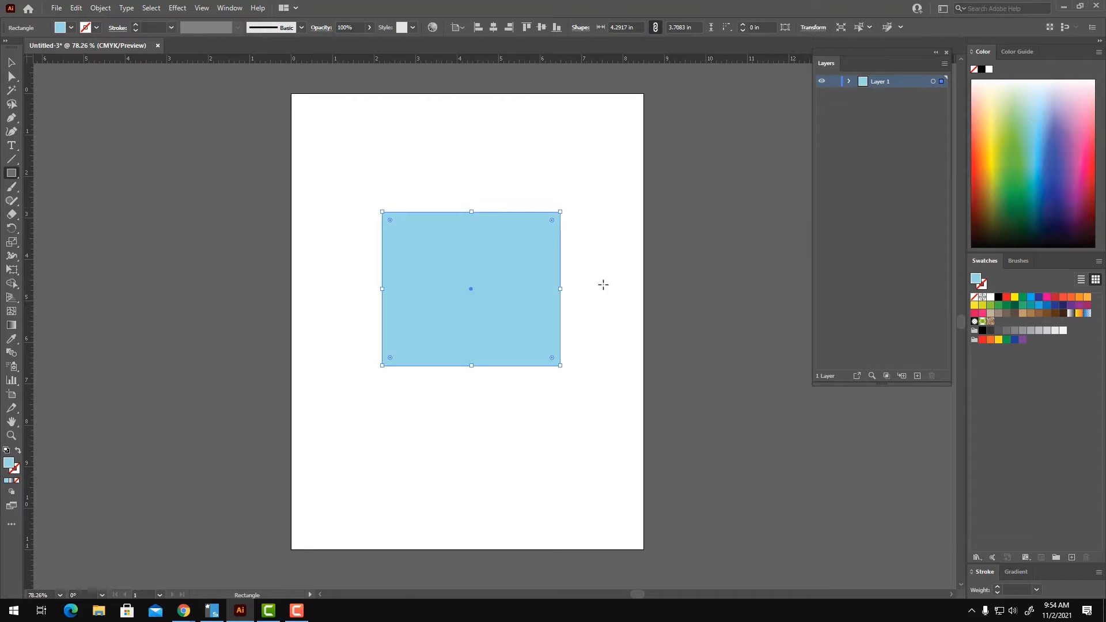
{"action": "left_click", "coordinate": [8, 62]}
{"action": "left_click", "coordinate": [590, 354]}
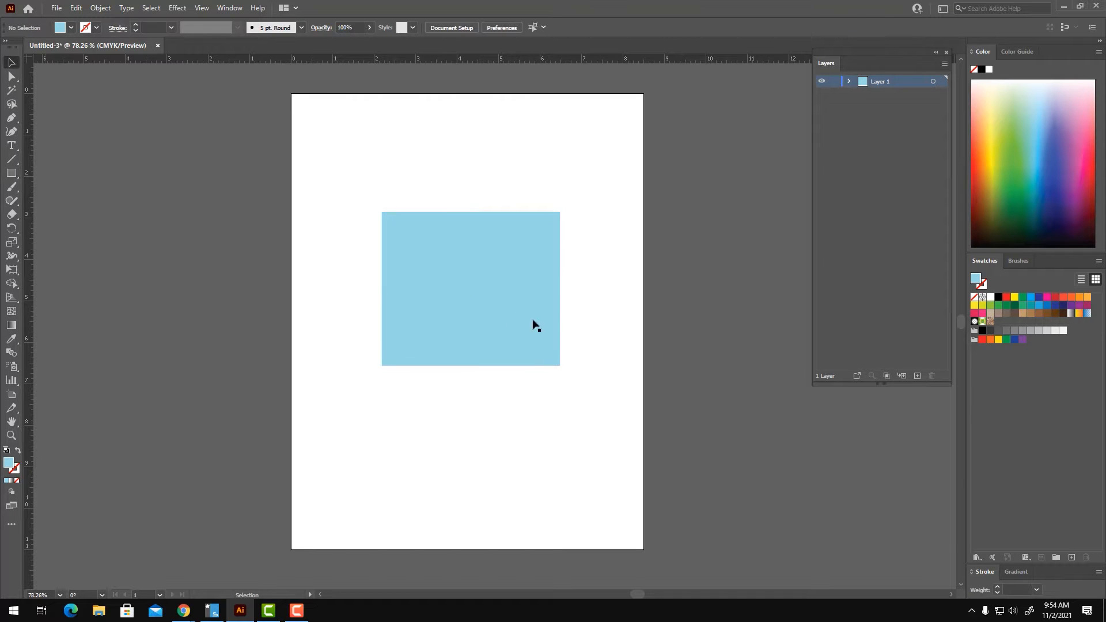
Move the rectangle into the artboard's upper-left corner and back to a horizontally centred position above the middle
{"action": "left_click_drag", "start_coordinate": [490, 305], "coordinate": [486, 284]}
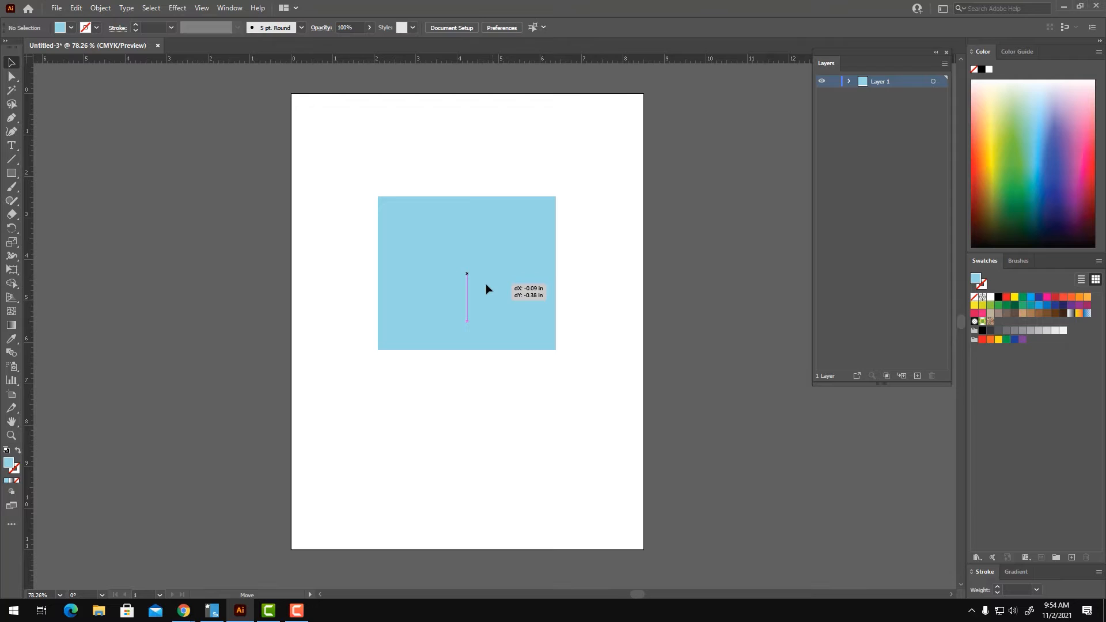
{"action": "left_click", "coordinate": [631, 248]}
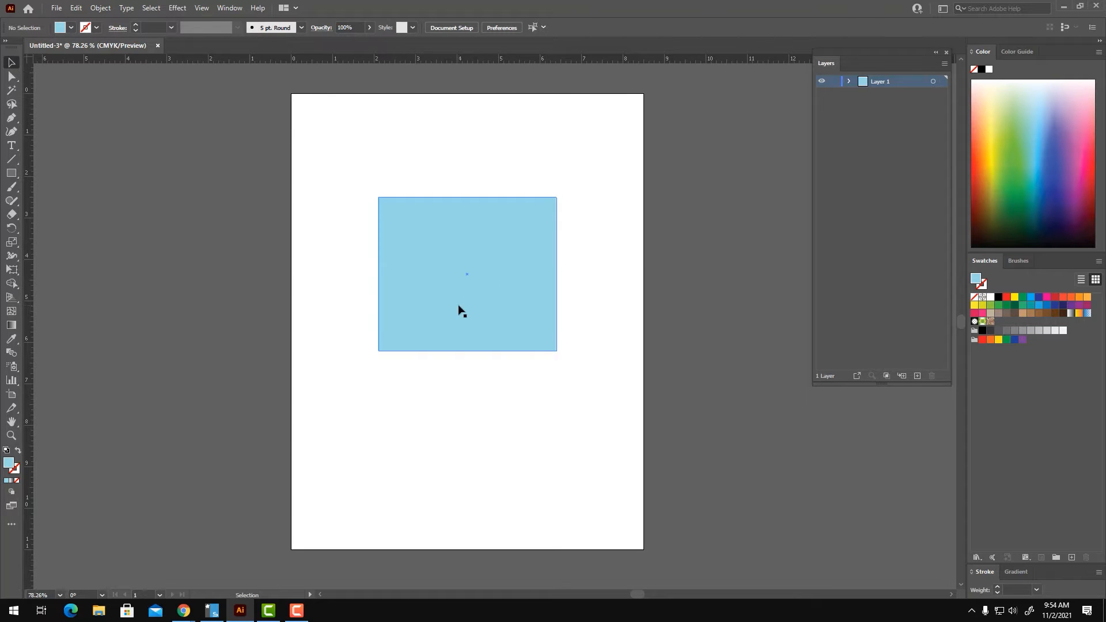
{"action": "left_click", "coordinate": [484, 289]}
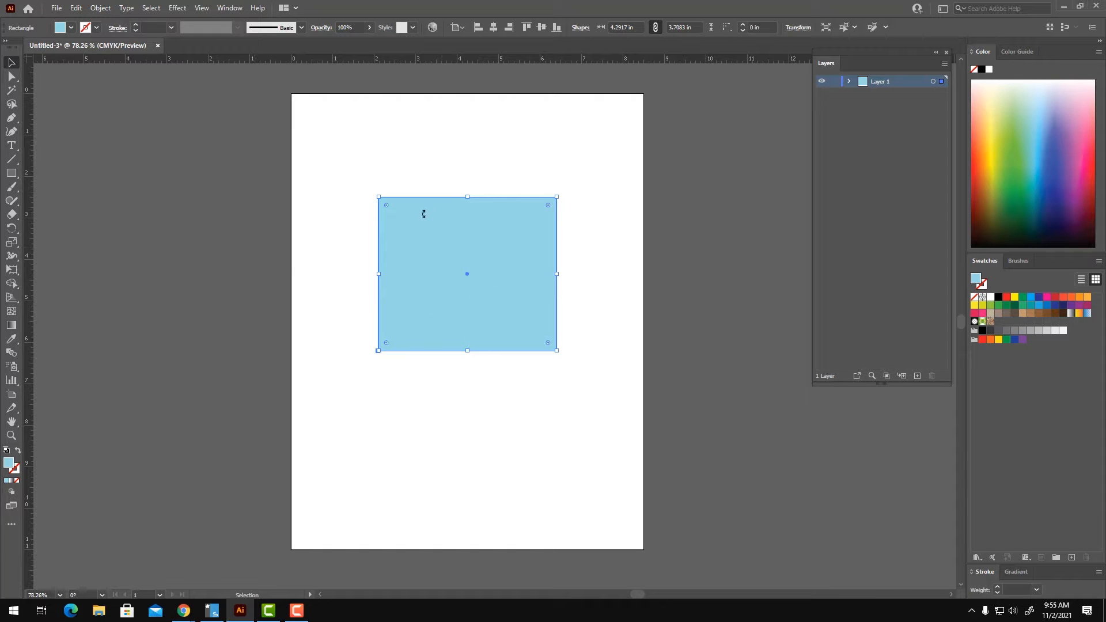
{"action": "left_click_drag", "start_coordinate": [438, 294], "coordinate": [422, 231]}
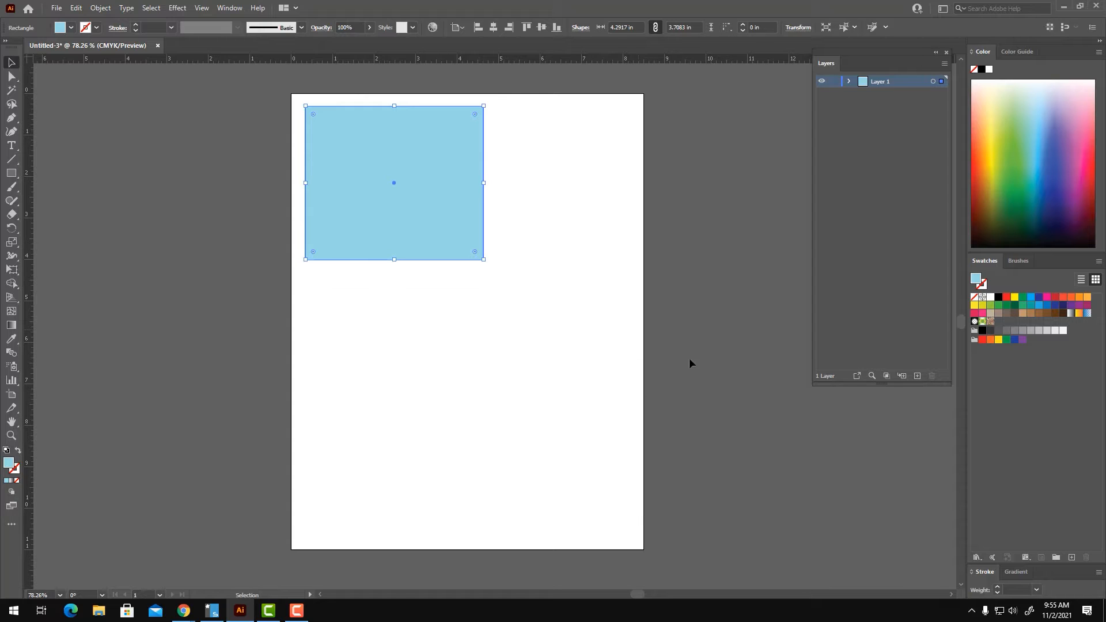
{"action": "left_click", "coordinate": [672, 349]}
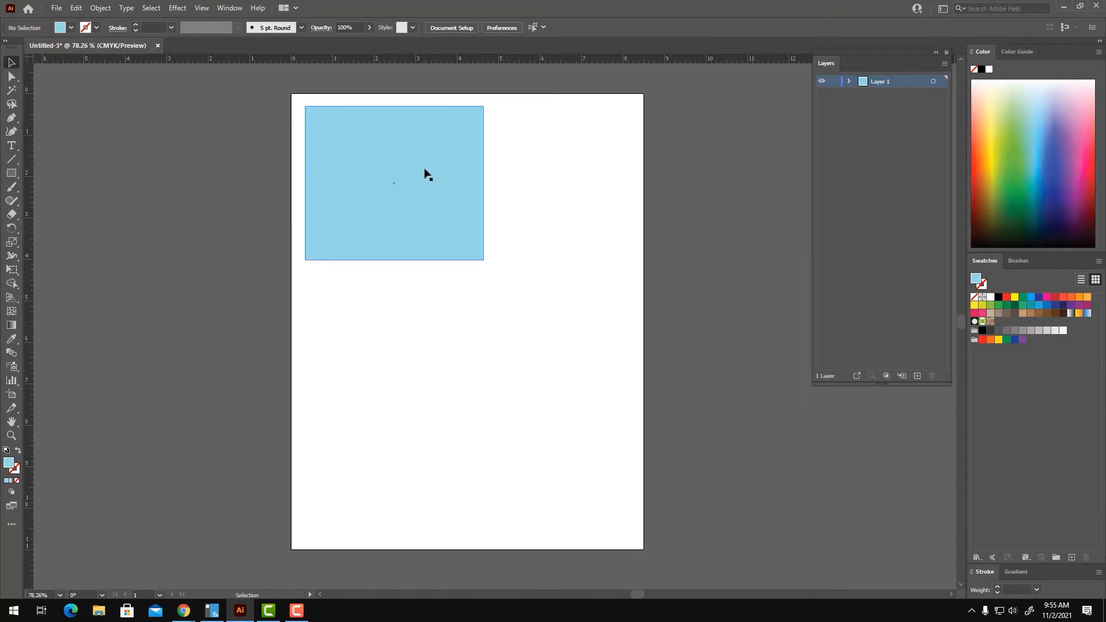
{"action": "left_click", "coordinate": [397, 159]}
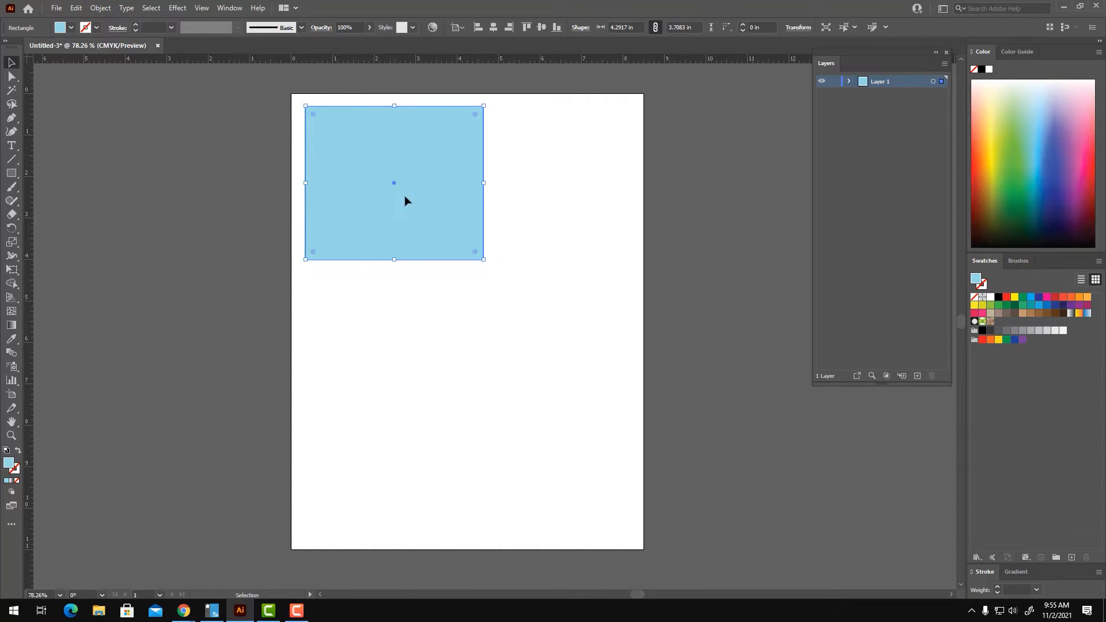
{"action": "left_click_drag", "start_coordinate": [392, 159], "coordinate": [511, 257]}
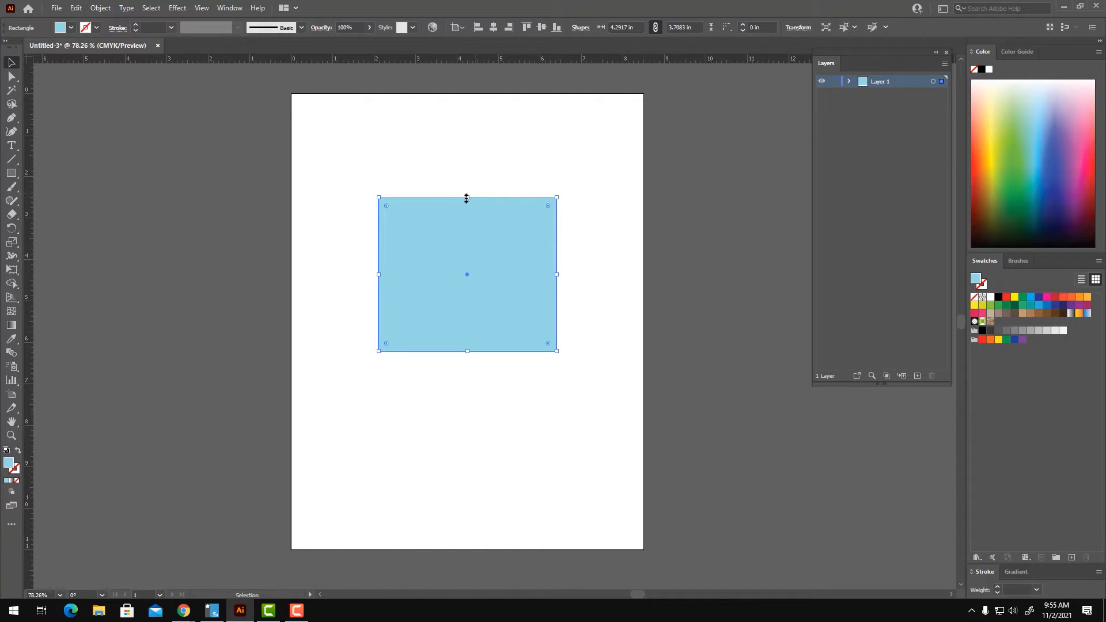
Resize the rectangle with its bounding box to about 3.84 × 3.69 in
{"action": "left_click_drag", "start_coordinate": [469, 194], "coordinate": [467, 197]}
{"action": "mouse_move", "coordinate": [557, 197]}
{"action": "left_mouse_down"}
{"action": "mouse_move", "coordinate": [573, 178]}
{"action": "mouse_move", "coordinate": [553, 190]}
{"action": "mouse_move", "coordinate": [565, 185]}
{"action": "mouse_move", "coordinate": [556, 202]}
{"action": "left_mouse_up"}
{"action": "left_click_drag", "start_coordinate": [556, 276], "coordinate": [533, 290]}
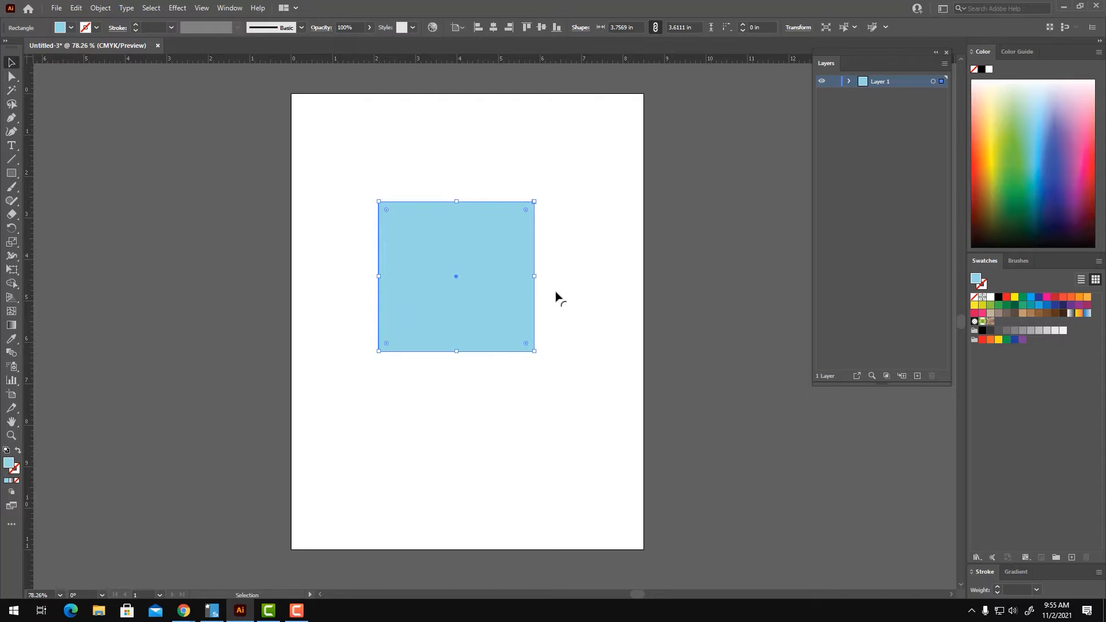
{"action": "mouse_move", "coordinate": [534, 202]}
{"action": "left_mouse_down"}
{"action": "mouse_move", "coordinate": [580, 165]}
{"action": "mouse_move", "coordinate": [535, 197]}
{"action": "mouse_move", "coordinate": [571, 183]}
{"action": "mouse_move", "coordinate": [617, 93]}
{"action": "mouse_move", "coordinate": [555, 112]}
{"action": "mouse_move", "coordinate": [578, 107]}
{"action": "mouse_move", "coordinate": [571, 171]}
{"action": "mouse_move", "coordinate": [491, 227]}
{"action": "mouse_move", "coordinate": [429, 300]}
{"action": "mouse_move", "coordinate": [605, 133]}
{"action": "mouse_move", "coordinate": [598, 106]}
{"action": "mouse_move", "coordinate": [495, 183]}
{"action": "mouse_move", "coordinate": [547, 208]}
{"action": "mouse_move", "coordinate": [557, 180]}
{"action": "mouse_move", "coordinate": [538, 175]}
{"action": "mouse_move", "coordinate": [578, 191]}
{"action": "mouse_move", "coordinate": [563, 124]}
{"action": "mouse_move", "coordinate": [452, 167]}
{"action": "mouse_move", "coordinate": [481, 277]}
{"action": "mouse_move", "coordinate": [613, 236]}
{"action": "mouse_move", "coordinate": [583, 120]}
{"action": "mouse_move", "coordinate": [438, 149]}
{"action": "mouse_move", "coordinate": [462, 278]}
{"action": "mouse_move", "coordinate": [613, 253]}
{"action": "mouse_move", "coordinate": [583, 126]}
{"action": "mouse_move", "coordinate": [452, 164]}
{"action": "mouse_move", "coordinate": [433, 282]}
{"action": "mouse_move", "coordinate": [516, 323]}
{"action": "mouse_move", "coordinate": [631, 341]}
{"action": "mouse_move", "coordinate": [606, 341]}
{"action": "mouse_move", "coordinate": [442, 236]}
{"action": "mouse_move", "coordinate": [387, 160]}
{"action": "mouse_move", "coordinate": [575, 155]}
{"action": "mouse_move", "coordinate": [538, 184]}
{"action": "mouse_move", "coordinate": [486, 185]}
{"action": "mouse_move", "coordinate": [511, 230]}
{"action": "mouse_move", "coordinate": [555, 207]}
{"action": "mouse_move", "coordinate": [538, 199]}
{"action": "left_mouse_up"}
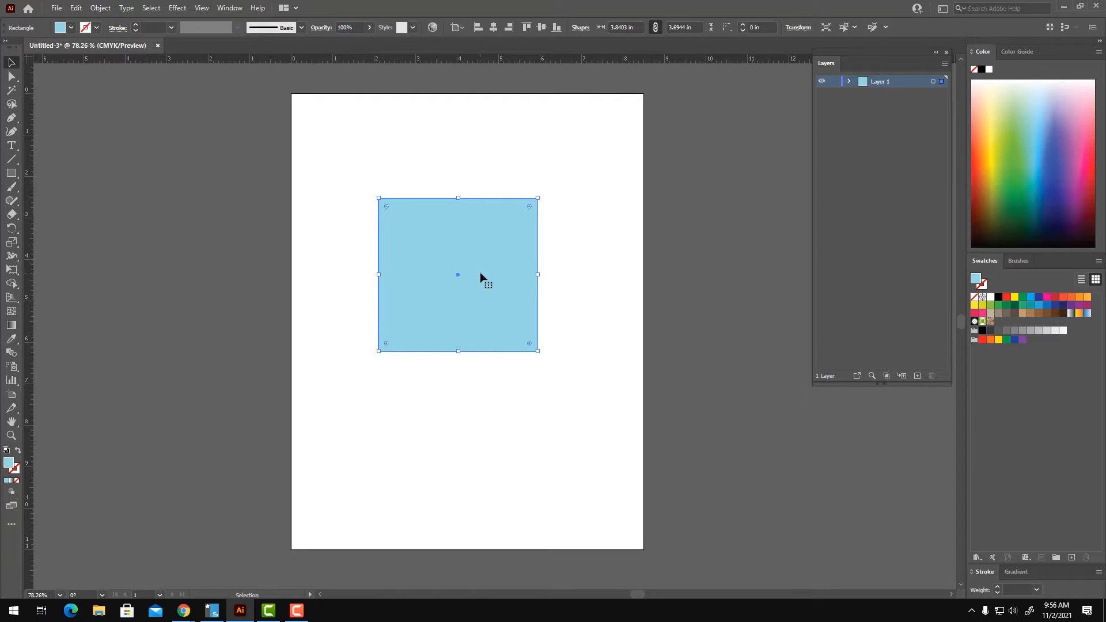
Delete the rectangle and draw a five-pointed star about 4.27 × 4.07 in on the upper half of the artboard
{"action": "key", "text": "Delete"}
{"action": "left_click", "coordinate": [12, 173]}
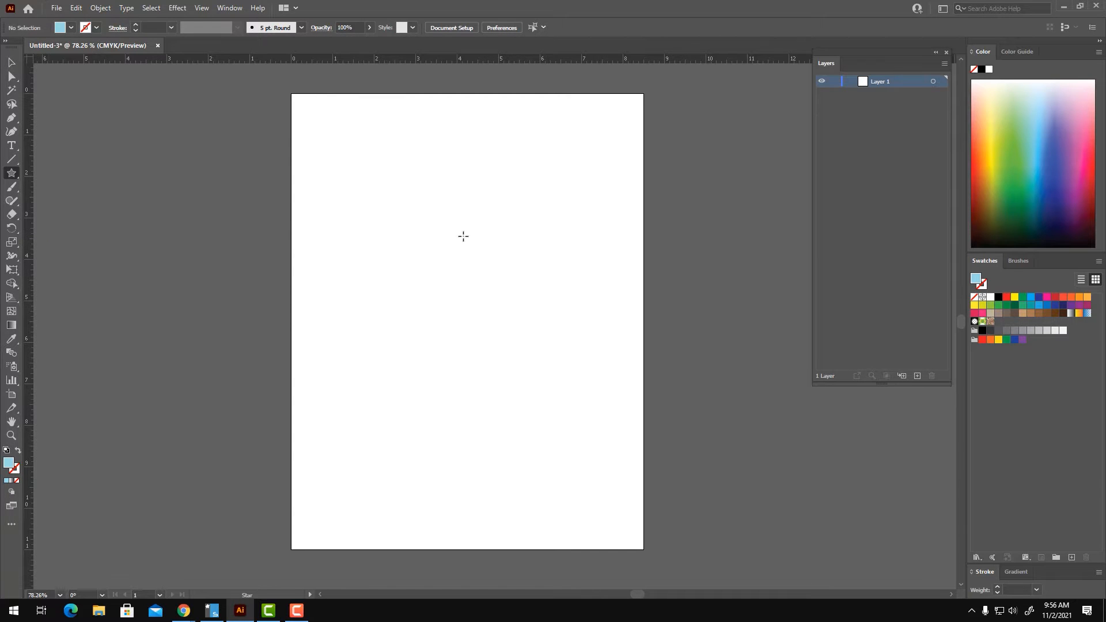
{"action": "left_click_drag", "start_coordinate": [410, 244], "coordinate": [465, 317]}
{"action": "key", "text": "v"}
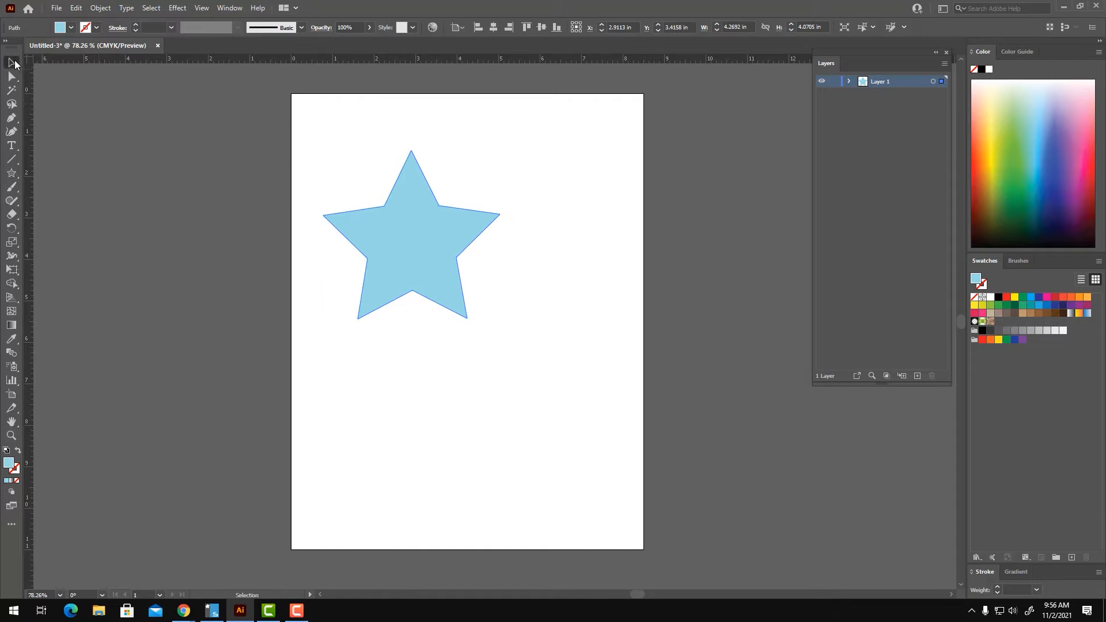
Squash the star to about 0.27 in wide, stretch it back to about 4.37 × 4.42 in, and move it near the artboard's horizontal centre
{"action": "left_click_drag", "start_coordinate": [412, 225], "coordinate": [492, 248]}
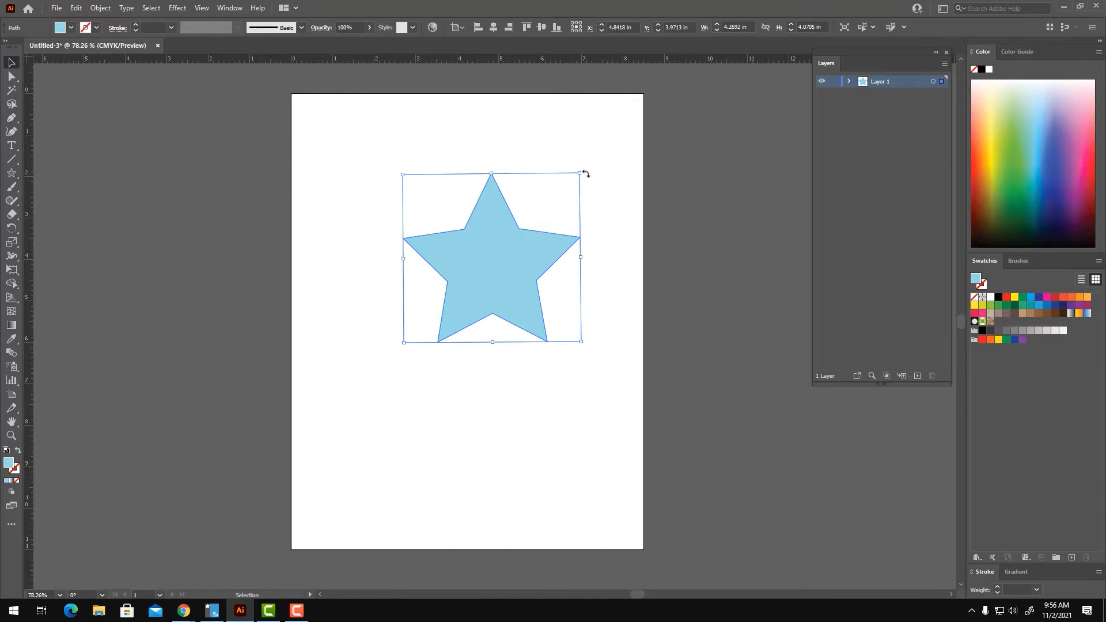
{"action": "left_click_drag", "start_coordinate": [580, 173], "coordinate": [414, 161]}
{"action": "left_click", "coordinate": [535, 362]}
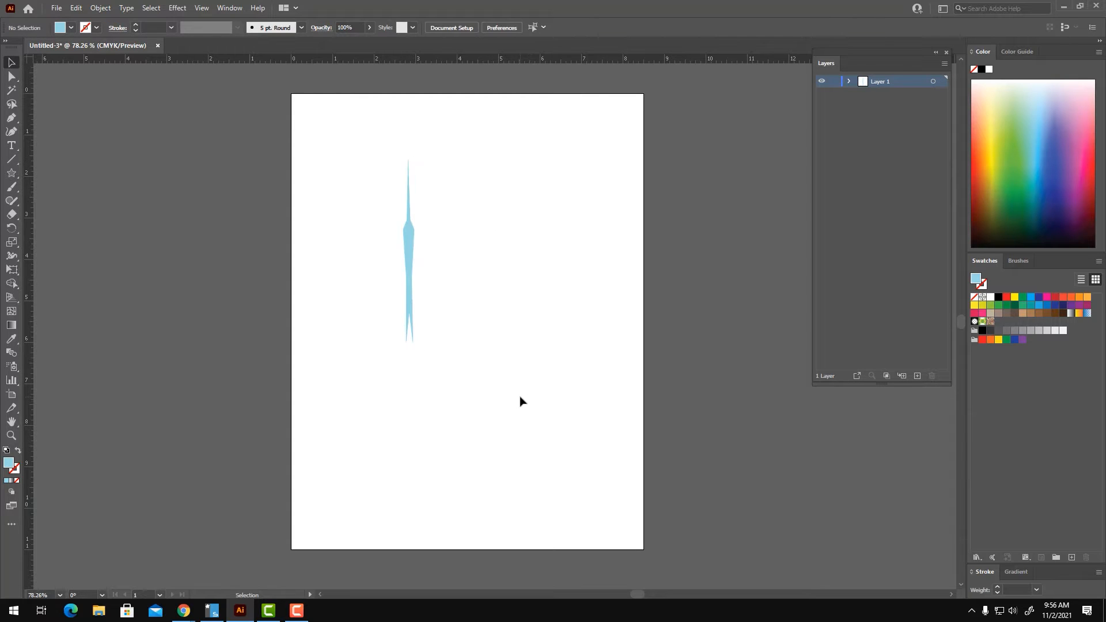
{"action": "left_click", "coordinate": [411, 233]}
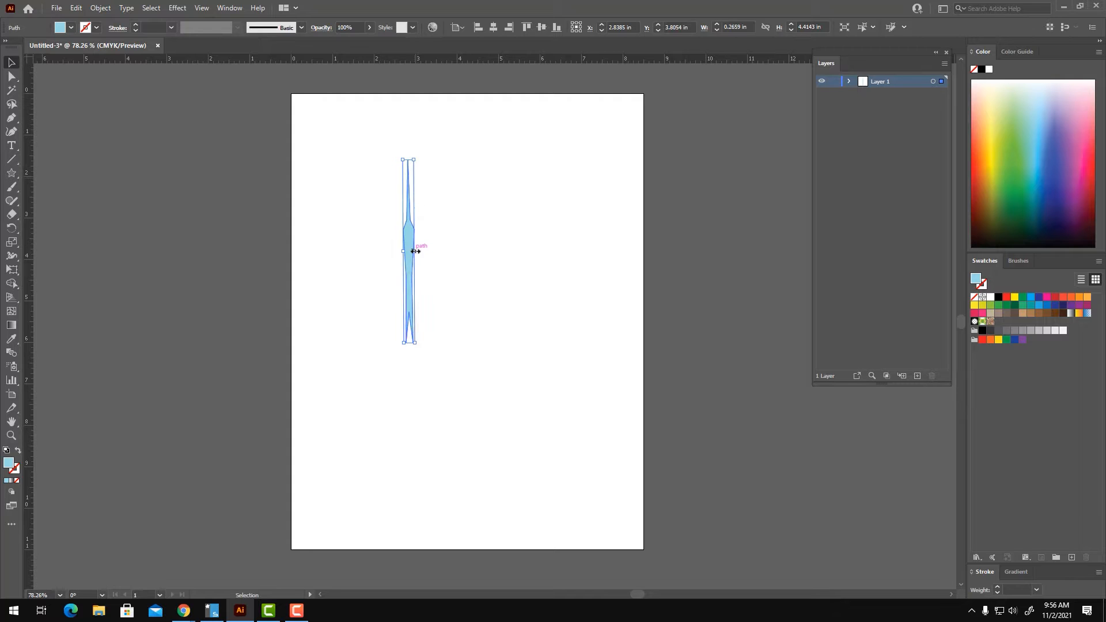
{"action": "left_click_drag", "start_coordinate": [415, 251], "coordinate": [585, 251]}
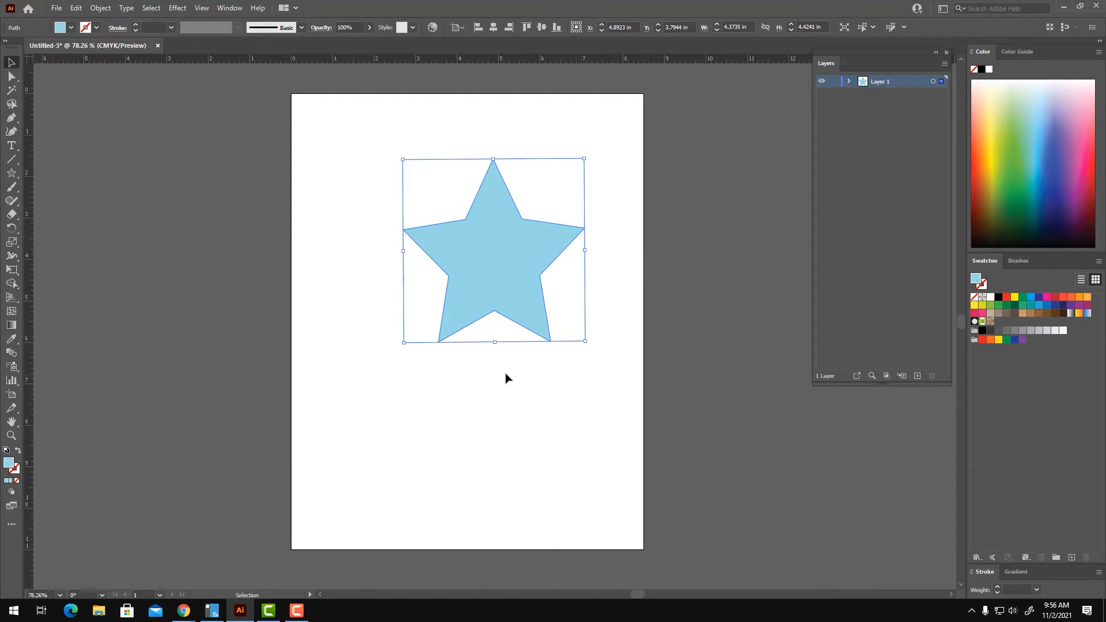
{"action": "left_click_drag", "start_coordinate": [499, 264], "coordinate": [467, 274]}
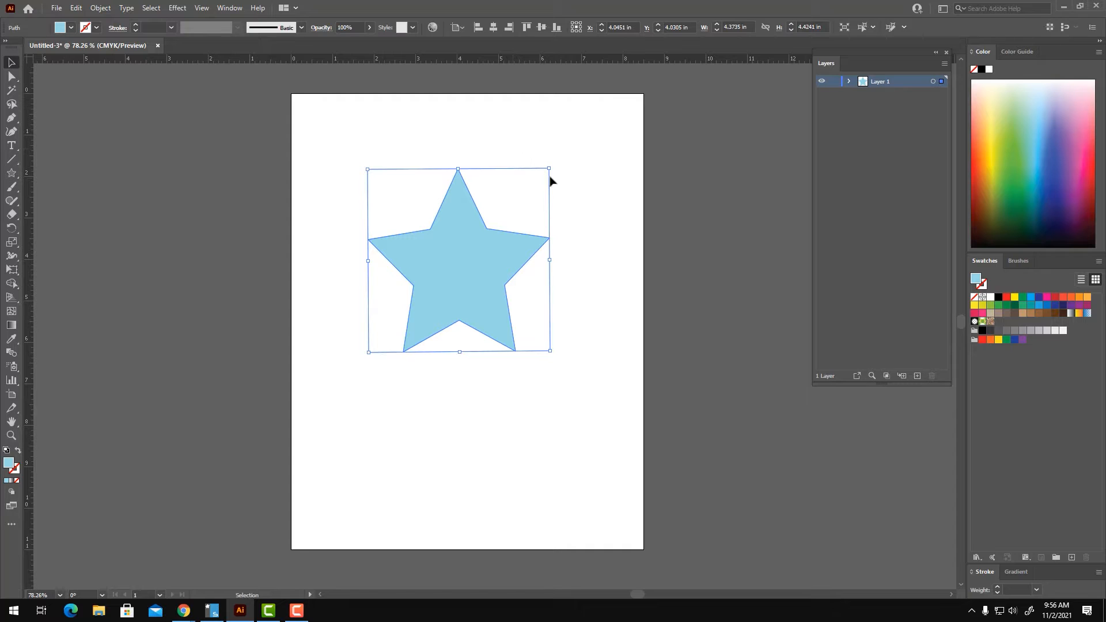
Scale the star proportionally by its corners, ending at about 4.21 × 4.26 in
{"action": "left_click_drag", "start_coordinate": [552, 166], "coordinate": [514, 195]}
{"action": "left_click_drag", "start_coordinate": [439, 233], "coordinate": [574, 144]}
{"action": "left_click_drag", "start_coordinate": [852, 146], "coordinate": [446, 194]}
{"action": "key", "text": "space"}
{"action": "left_click_drag", "start_coordinate": [375, 242], "coordinate": [575, 174]}
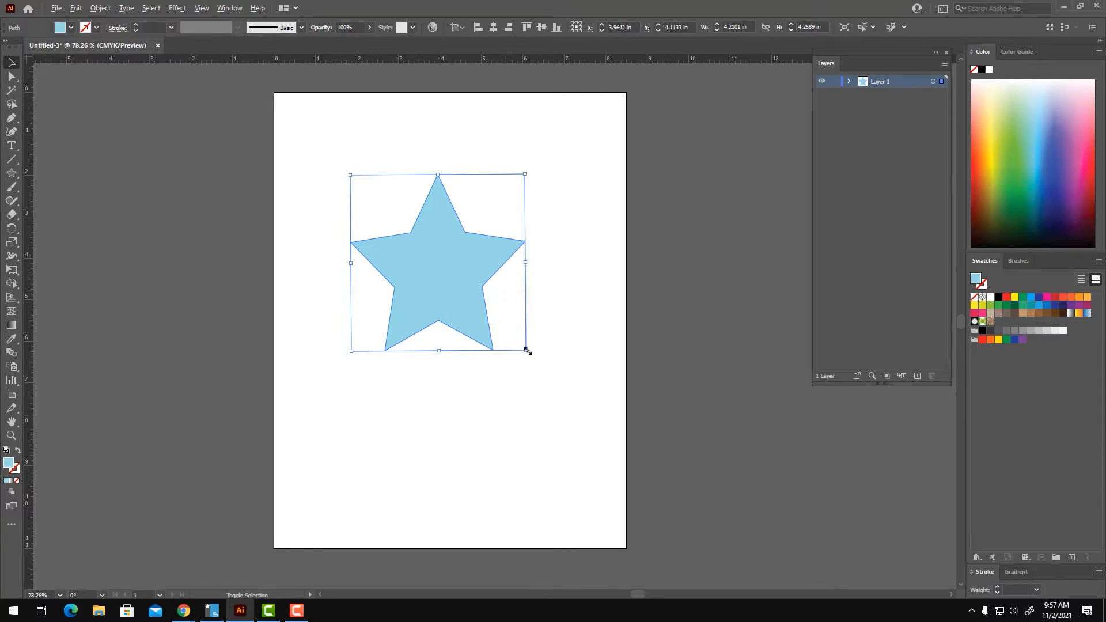
Shrink and enlarge the star proportionally from its centre and corners, ending at about 2.14 × 2.17 in
{"action": "left_click_drag", "start_coordinate": [526, 350], "coordinate": [491, 375]}
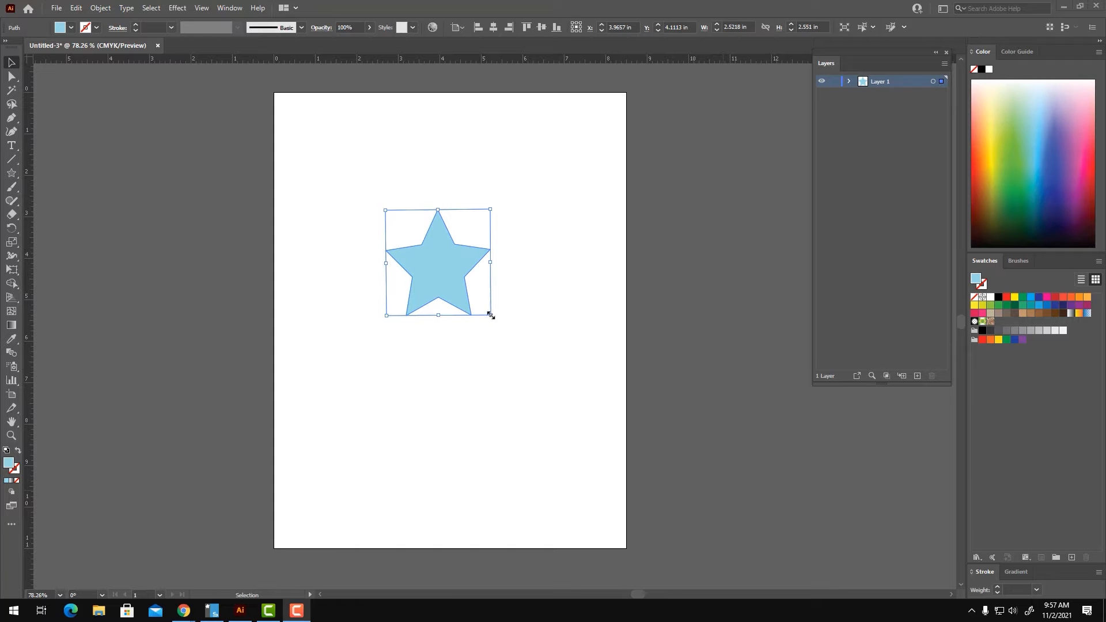
{"action": "mouse_move", "coordinate": [490, 315]}
{"action": "left_mouse_down"}
{"action": "mouse_move", "coordinate": [583, 396]}
{"action": "mouse_move", "coordinate": [535, 382]}
{"action": "mouse_move", "coordinate": [391, 249]}
{"action": "mouse_move", "coordinate": [538, 281]}
{"action": "mouse_move", "coordinate": [449, 365]}
{"action": "mouse_move", "coordinate": [415, 240]}
{"action": "mouse_move", "coordinate": [509, 315]}
{"action": "mouse_move", "coordinate": [490, 354]}
{"action": "mouse_move", "coordinate": [599, 386]}
{"action": "mouse_move", "coordinate": [501, 362]}
{"action": "mouse_move", "coordinate": [443, 290]}
{"action": "mouse_move", "coordinate": [486, 323]}
{"action": "mouse_move", "coordinate": [488, 311]}
{"action": "left_mouse_up"}
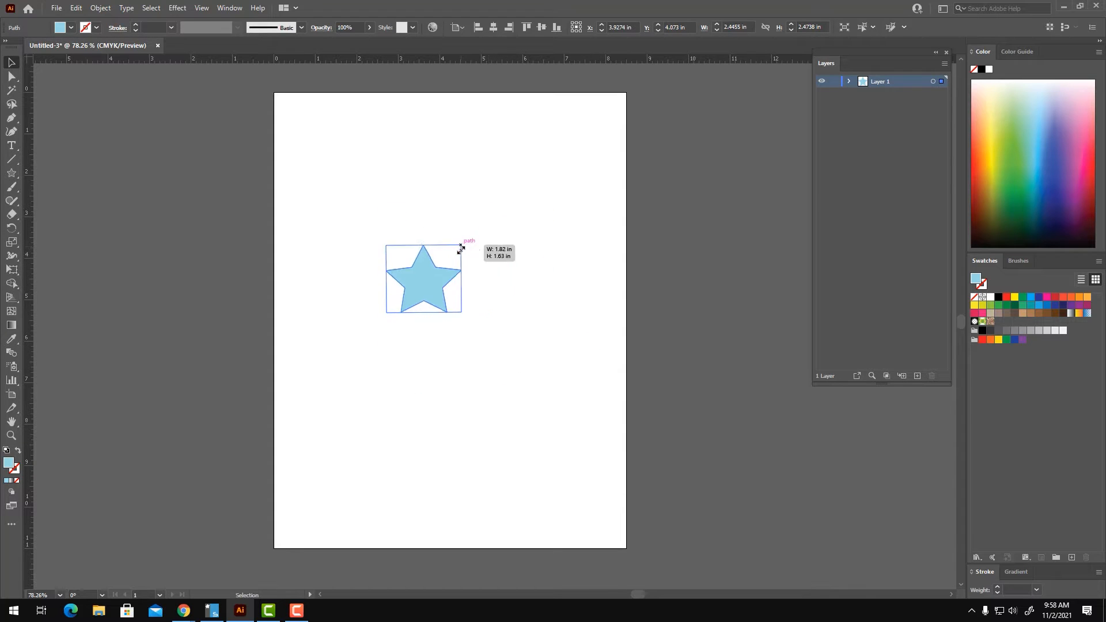
{"action": "left_click_drag", "start_coordinate": [461, 248], "coordinate": [558, 186]}
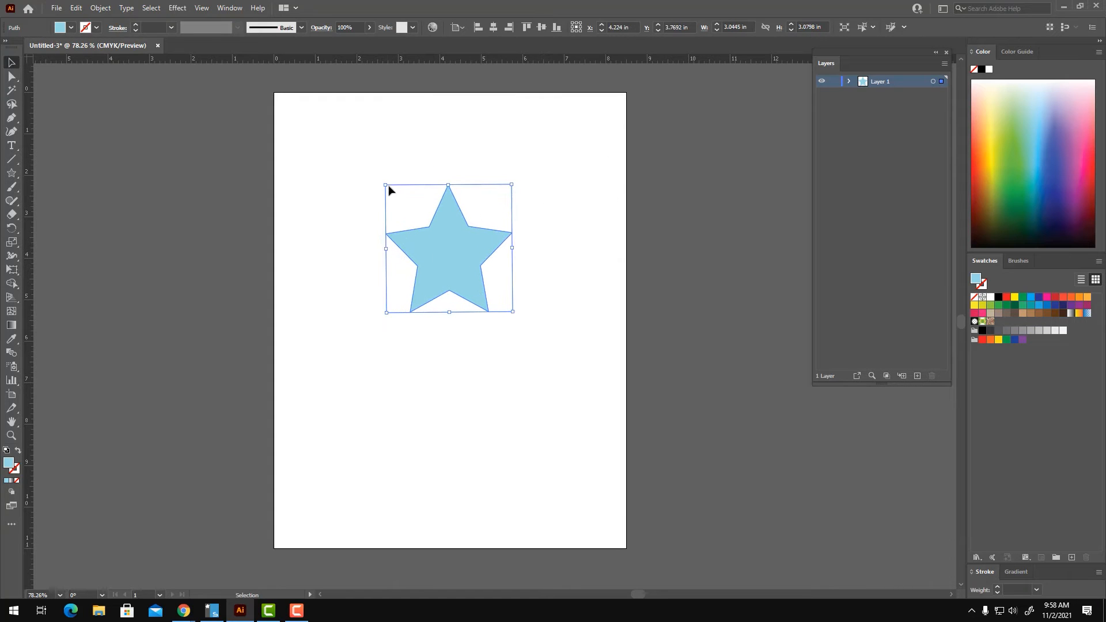
{"action": "left_click_drag", "start_coordinate": [389, 190], "coordinate": [427, 225]}
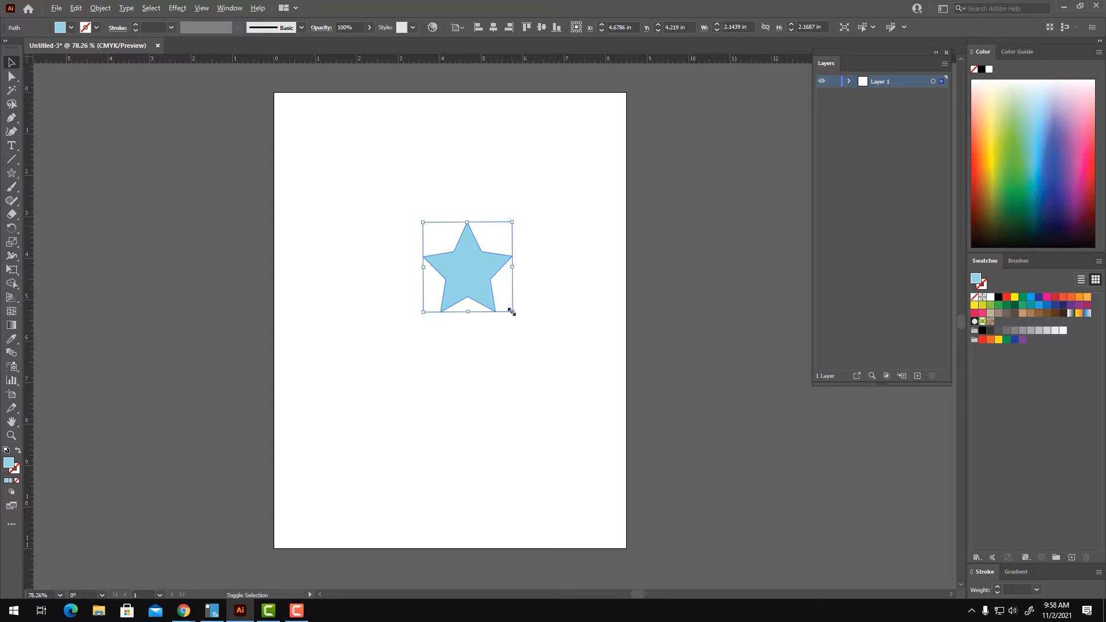
Enlarge the star proportionally from its centre to about 6.09 × 6.16 in and centre it horizontally on the artboard
{"action": "left_click_drag", "start_coordinate": [512, 312], "coordinate": [596, 404]}
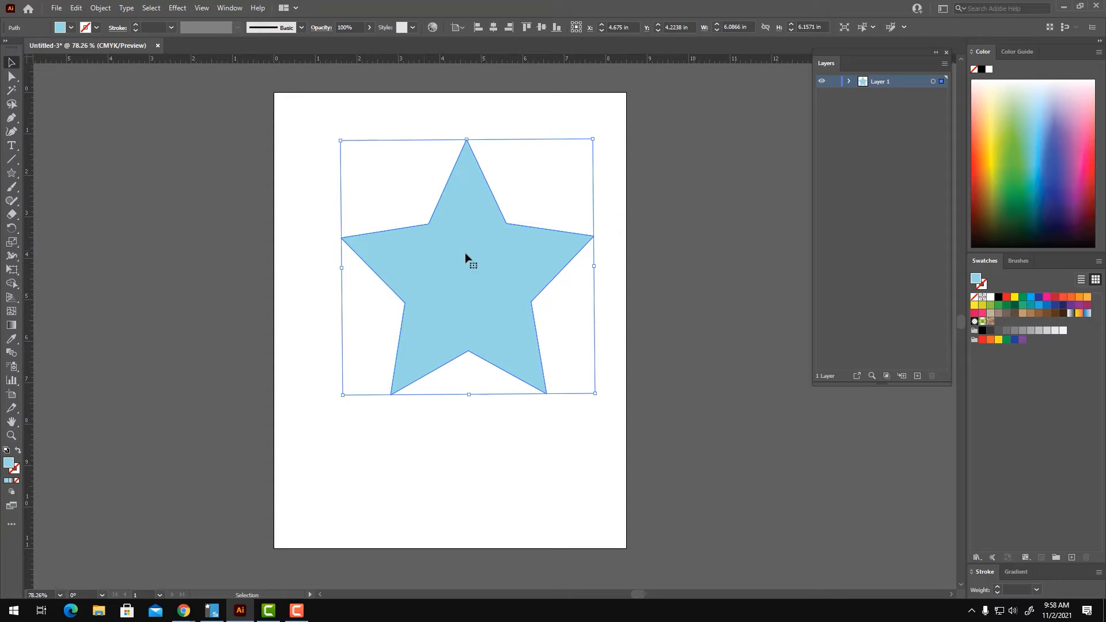
{"action": "left_click_drag", "start_coordinate": [483, 285], "coordinate": [463, 286]}
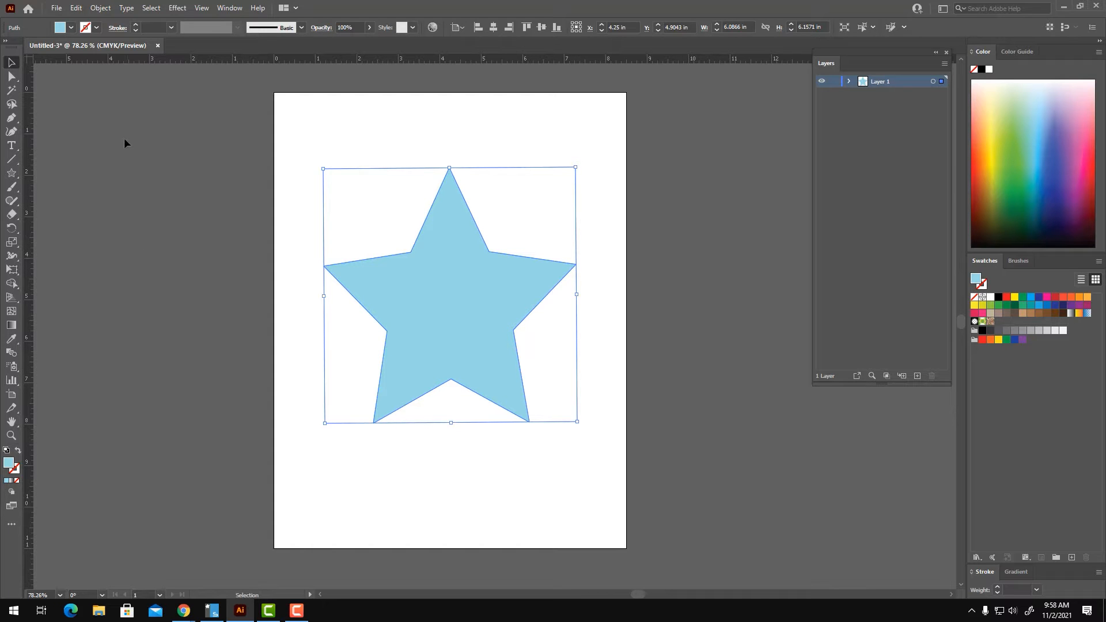
Move only the star's top anchor point toward the artboard's upper-right corner with the Direct Selection tool
{"action": "left_click", "coordinate": [12, 77]}
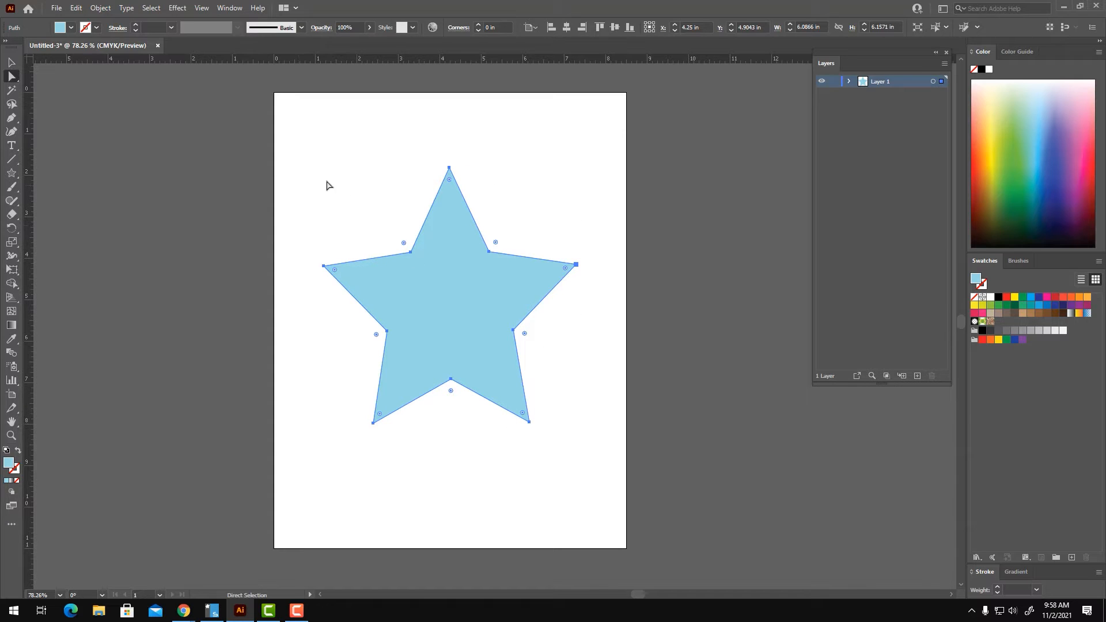
{"action": "left_click", "coordinate": [13, 62]}
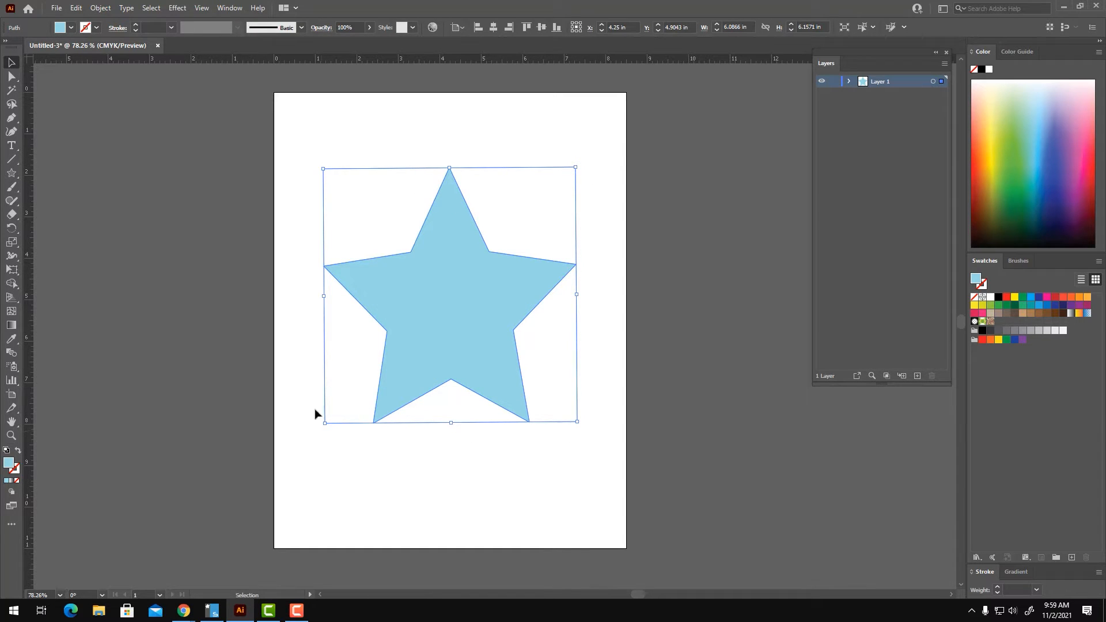
{"action": "left_click", "coordinate": [12, 77]}
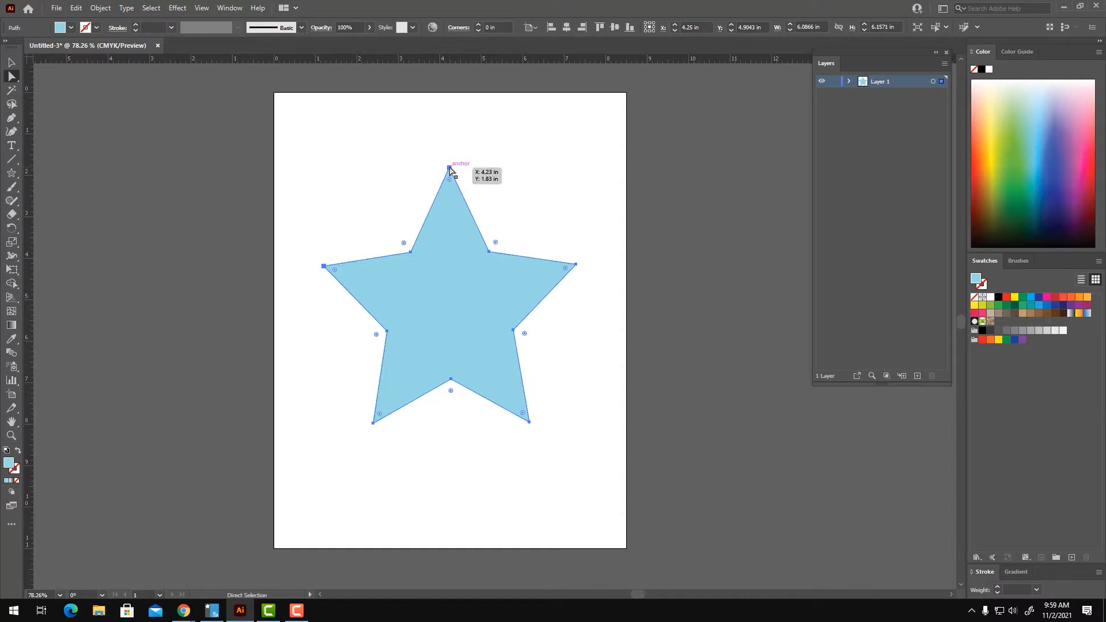
{"action": "left_click", "coordinate": [493, 163]}
{"action": "left_click_drag", "start_coordinate": [449, 168], "coordinate": [564, 139]}
Pull the star's five inner anchor points in toward its centre to thin the arms, and return the top point above the centre
{"action": "left_click_drag", "start_coordinate": [412, 253], "coordinate": [429, 285]}
{"action": "left_click_drag", "start_coordinate": [489, 252], "coordinate": [445, 281]}
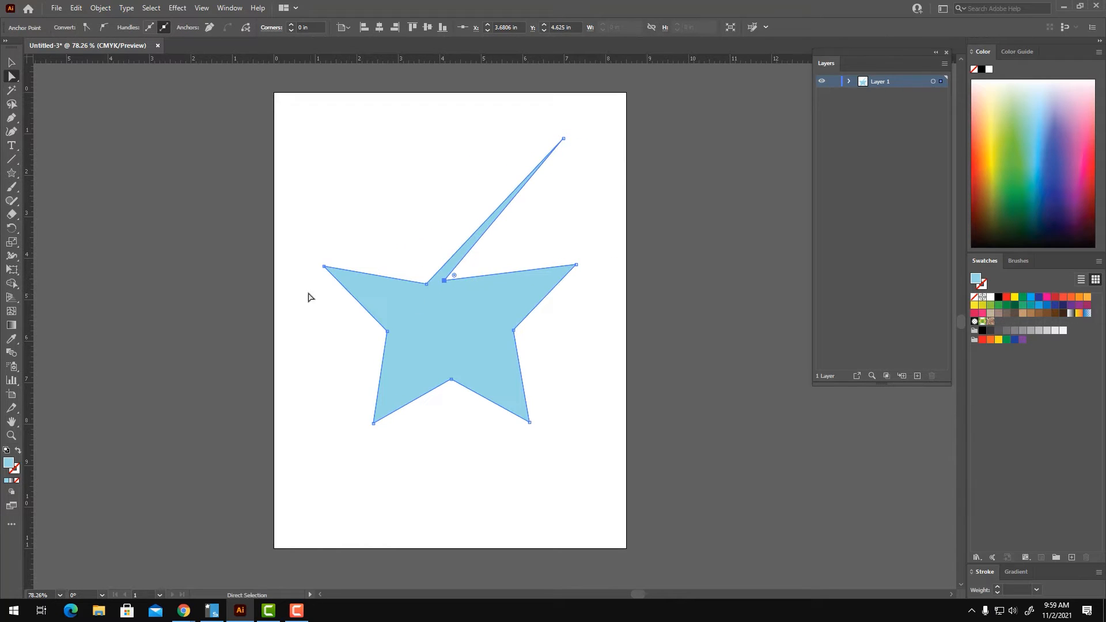
{"action": "left_click_drag", "start_coordinate": [387, 331], "coordinate": [423, 301]}
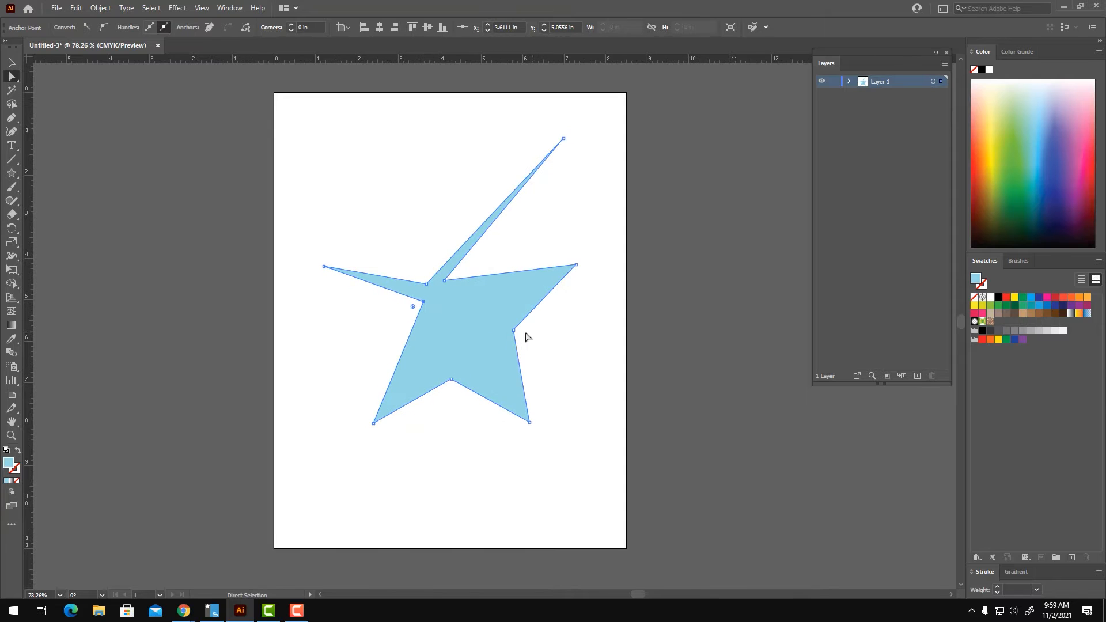
{"action": "left_click_drag", "start_coordinate": [514, 331], "coordinate": [439, 301]}
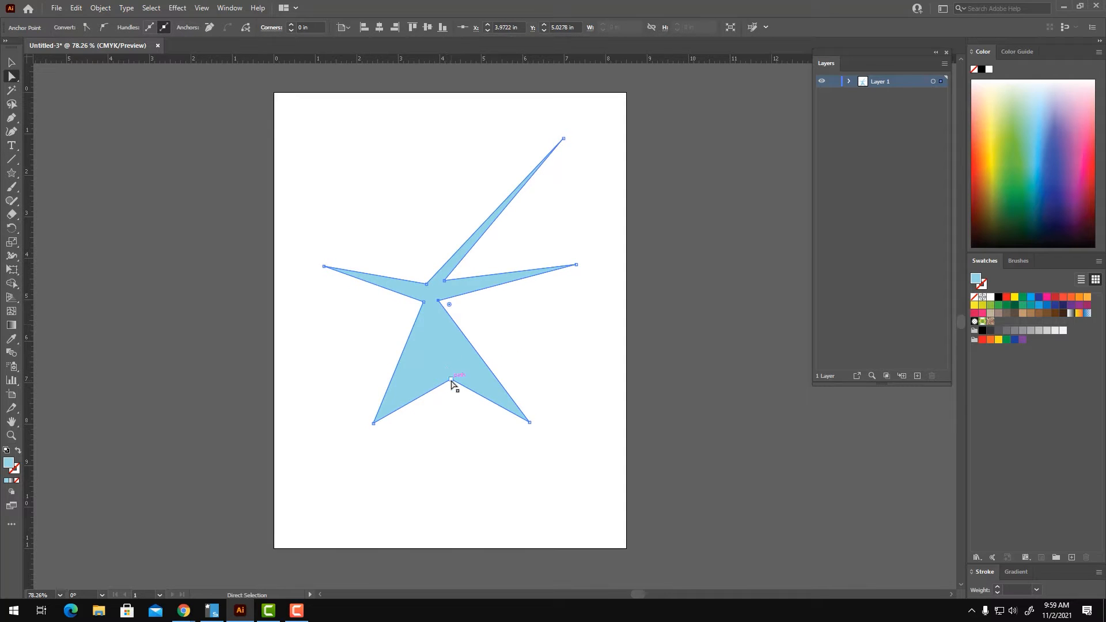
{"action": "left_click_drag", "start_coordinate": [451, 381], "coordinate": [431, 312]}
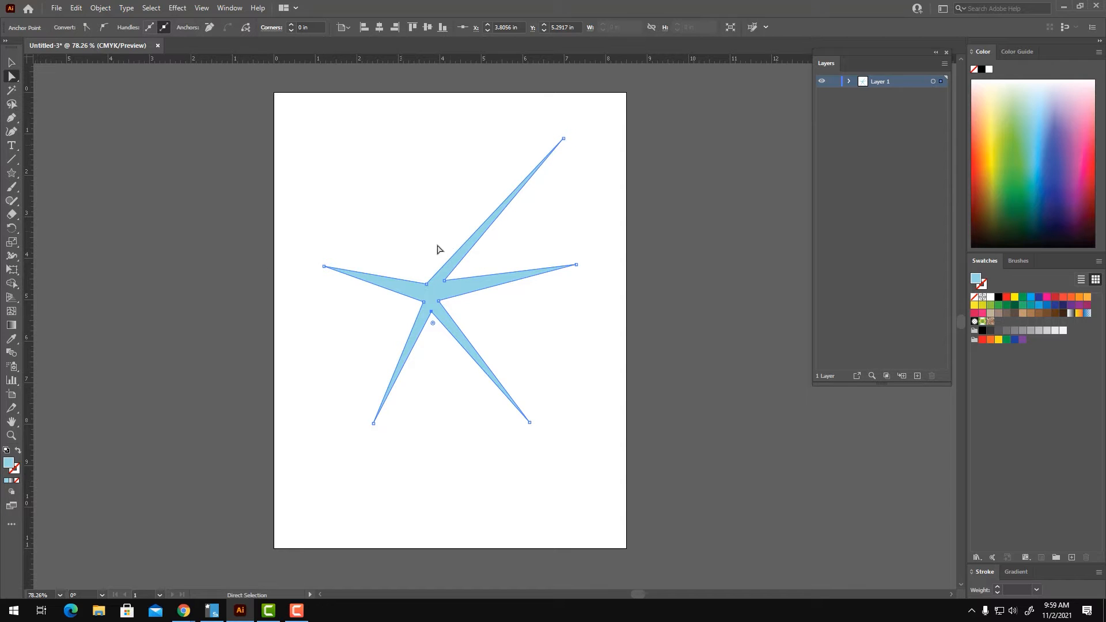
{"action": "left_click_drag", "start_coordinate": [518, 116], "coordinate": [433, 168]}
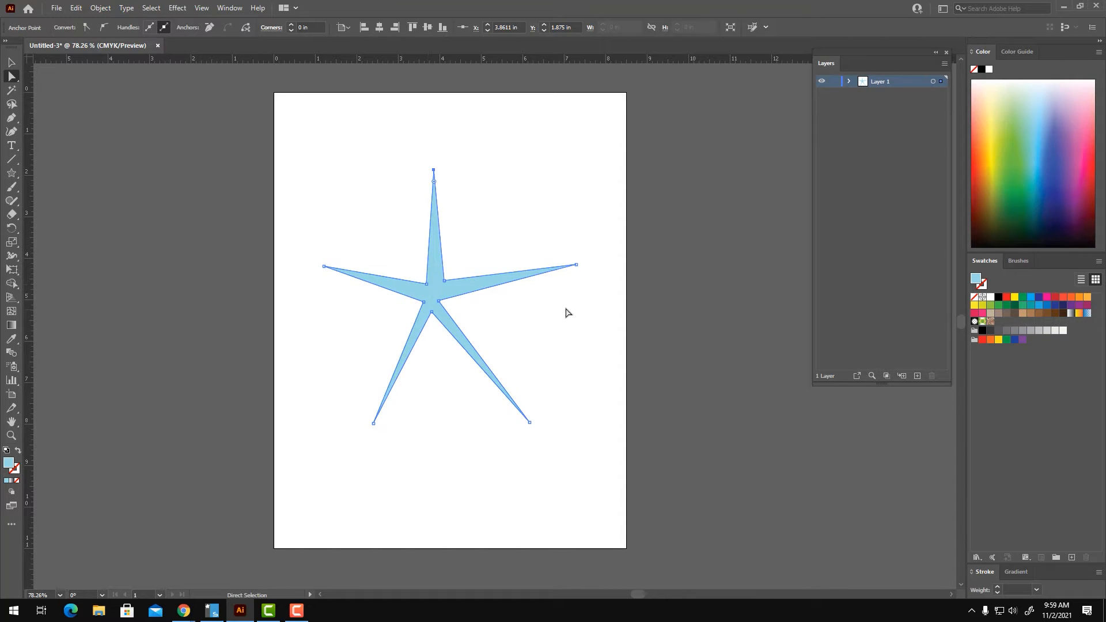
Undo all the anchor point moves on the star and select the whole star with the Direct Selection tool
{"action": "key", "text": "ctrl+z"}
{"action": "key", "text": "ctrl+z"}
{"action": "key", "text": "ctrl+z"}
{"action": "key", "text": "ctrl+z"}
{"action": "key", "text": "ctrl+z"}
{"action": "key", "text": "ctrl+z"}
{"action": "key", "text": "ctrl+z"}
{"action": "key", "text": "ctrl+z"}
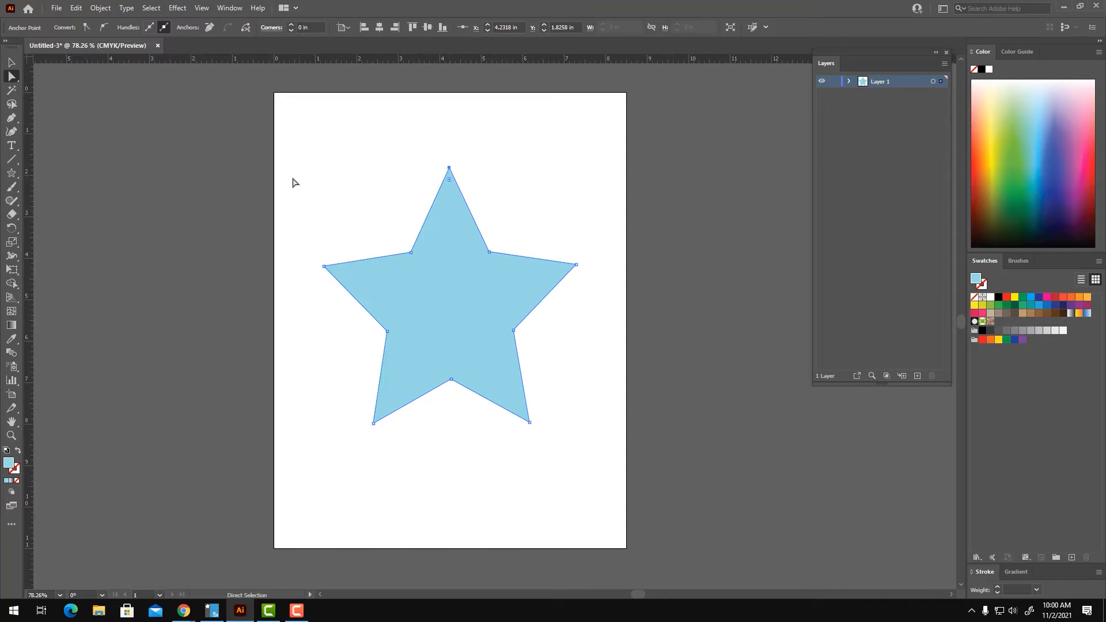
{"action": "left_click_drag", "start_coordinate": [289, 136], "coordinate": [641, 474]}
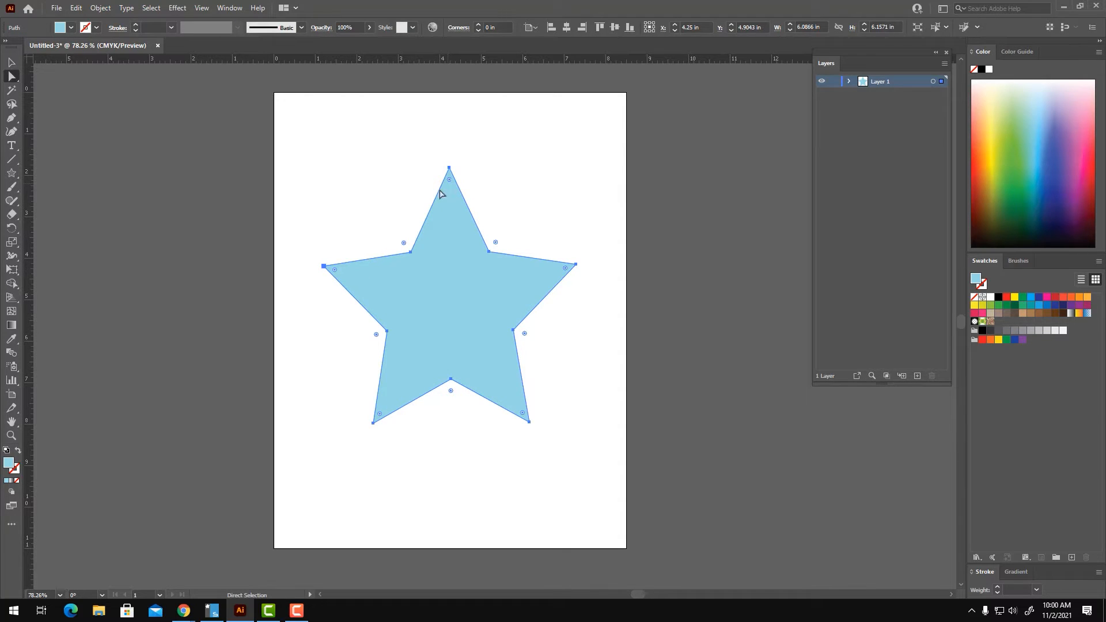
Fully round only the star's top point with its live corner widget, and undo the rounding
{"action": "left_click", "coordinate": [345, 205]}
{"action": "left_click_drag", "start_coordinate": [275, 141], "coordinate": [617, 460]}
{"action": "left_click_drag", "start_coordinate": [401, 131], "coordinate": [450, 259]}
{"action": "left_click", "coordinate": [632, 244]}
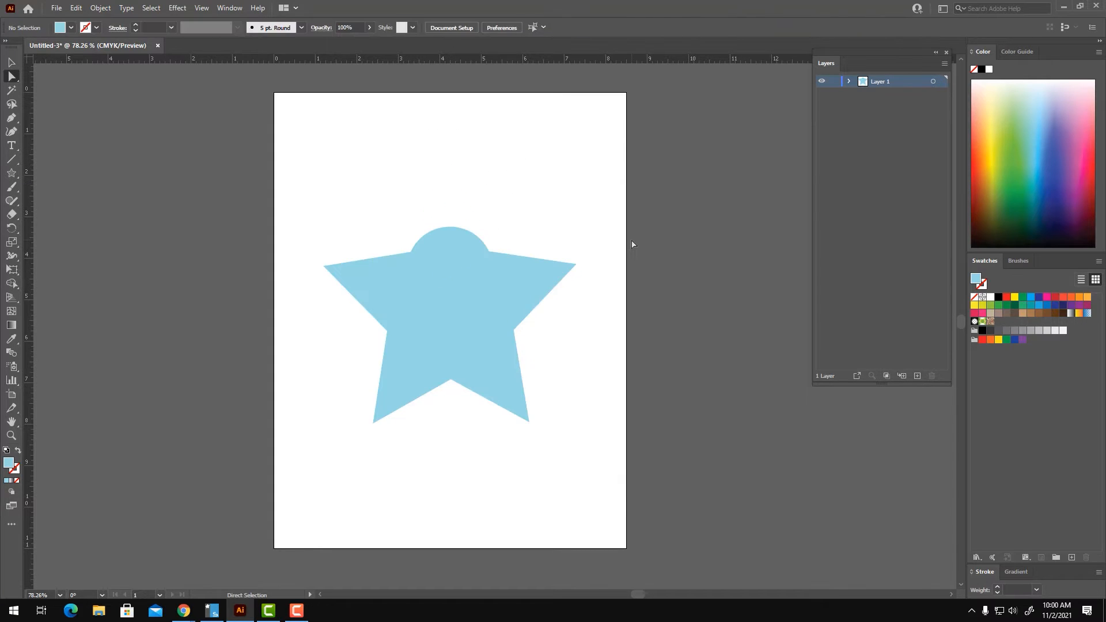
{"action": "key", "text": "ctrl+z"}
Round all of the star's corners together to a radius of about 0.39 in using the live corner widgets
{"action": "left_click", "coordinate": [275, 113]}
{"action": "left_click_drag", "start_coordinate": [277, 117], "coordinate": [634, 465]}
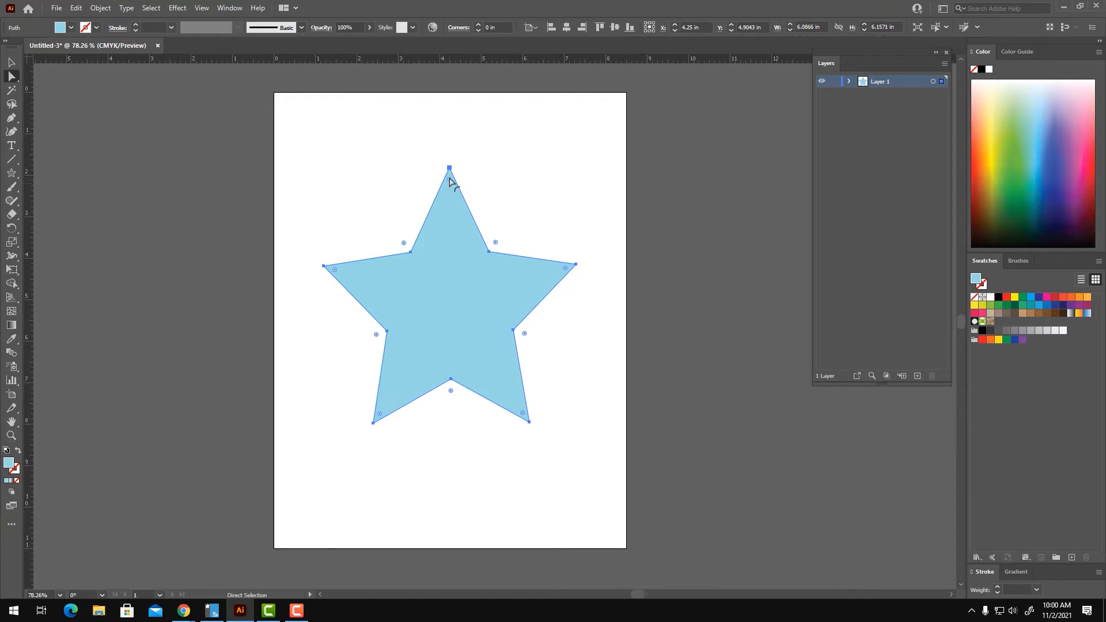
{"action": "left_click_drag", "start_coordinate": [450, 183], "coordinate": [452, 215]}
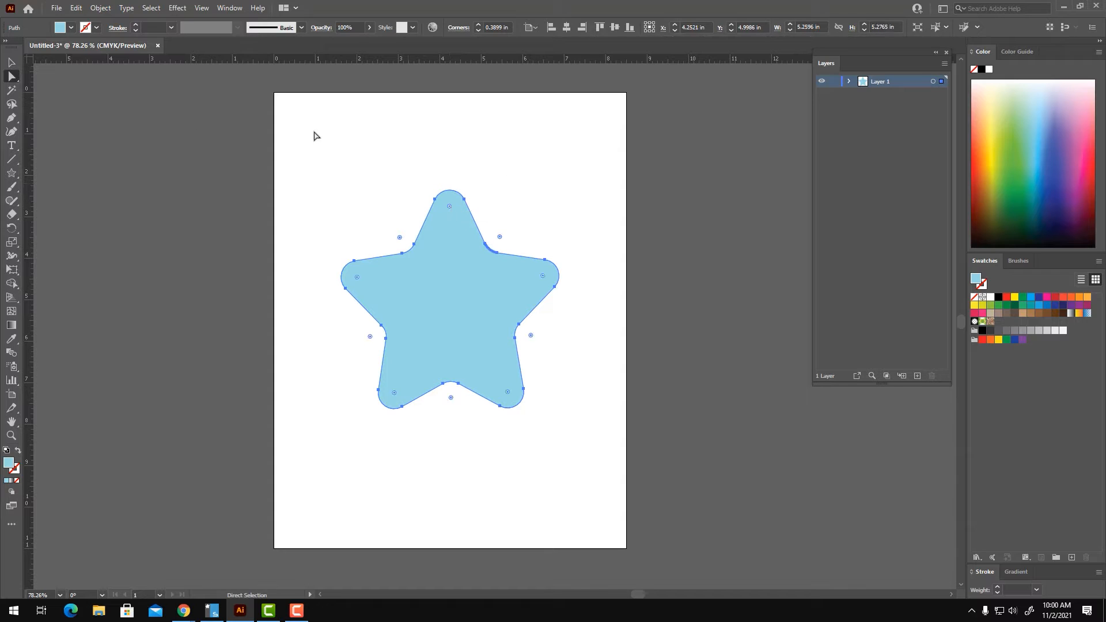
{"action": "left_click", "coordinate": [11, 64]}
{"action": "left_click", "coordinate": [500, 223]}
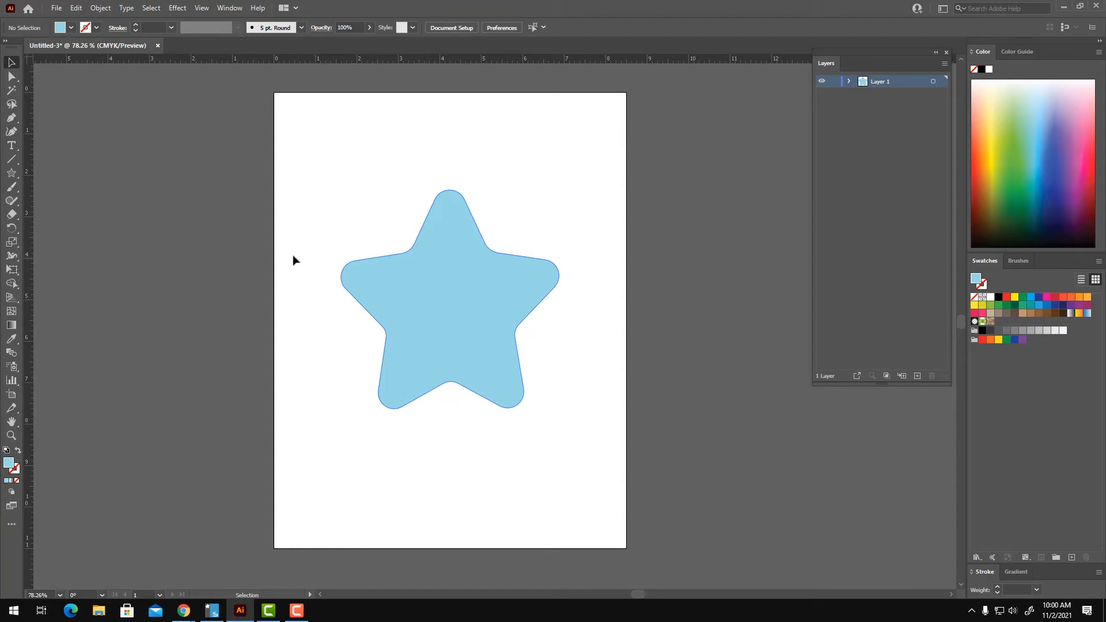
{"action": "left_click", "coordinate": [474, 292]}
{"action": "left_click", "coordinate": [11, 76]}
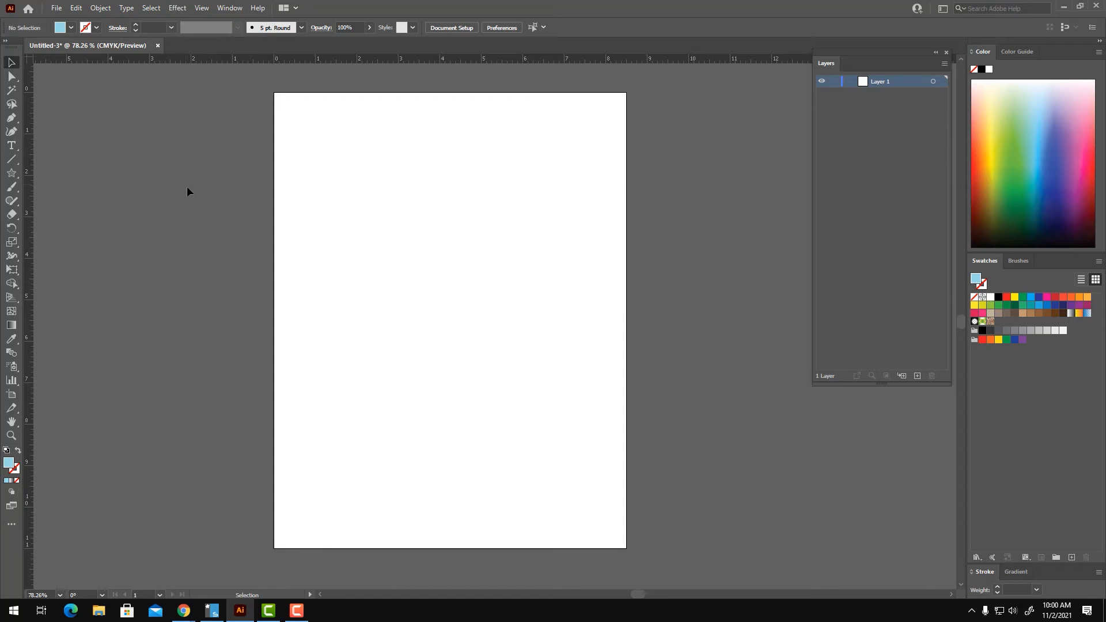
Draw a closed, straight-edged four-sided shape across the upper half of the artboard with the Pen tool
{"action": "left_click", "coordinate": [13, 118]}
{"action": "left_click", "coordinate": [339, 147]}
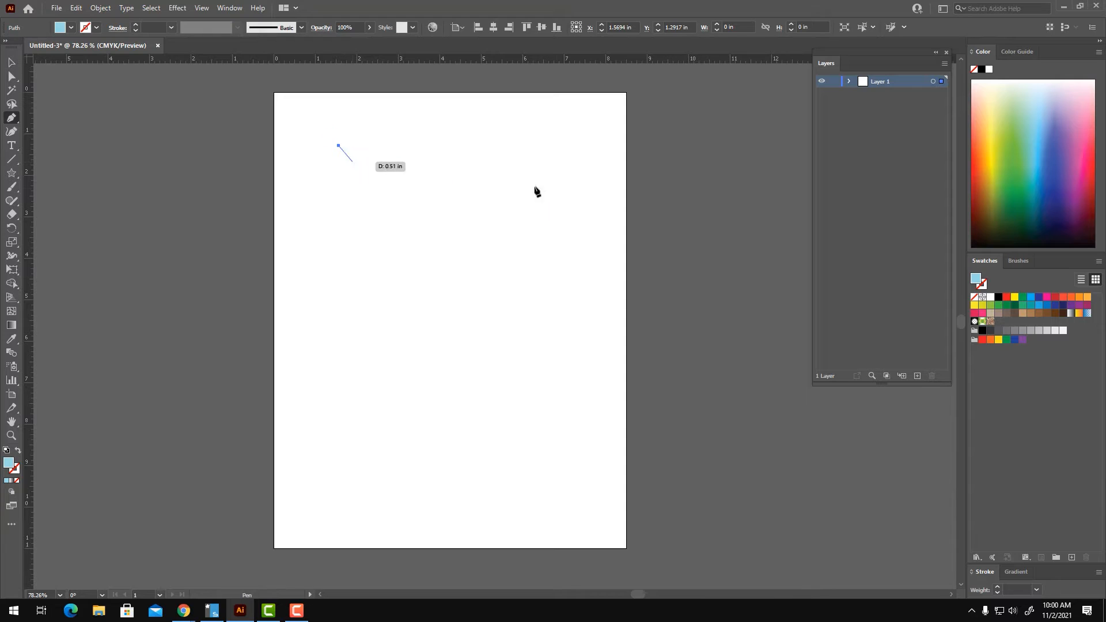
{"action": "left_click", "coordinate": [562, 179]}
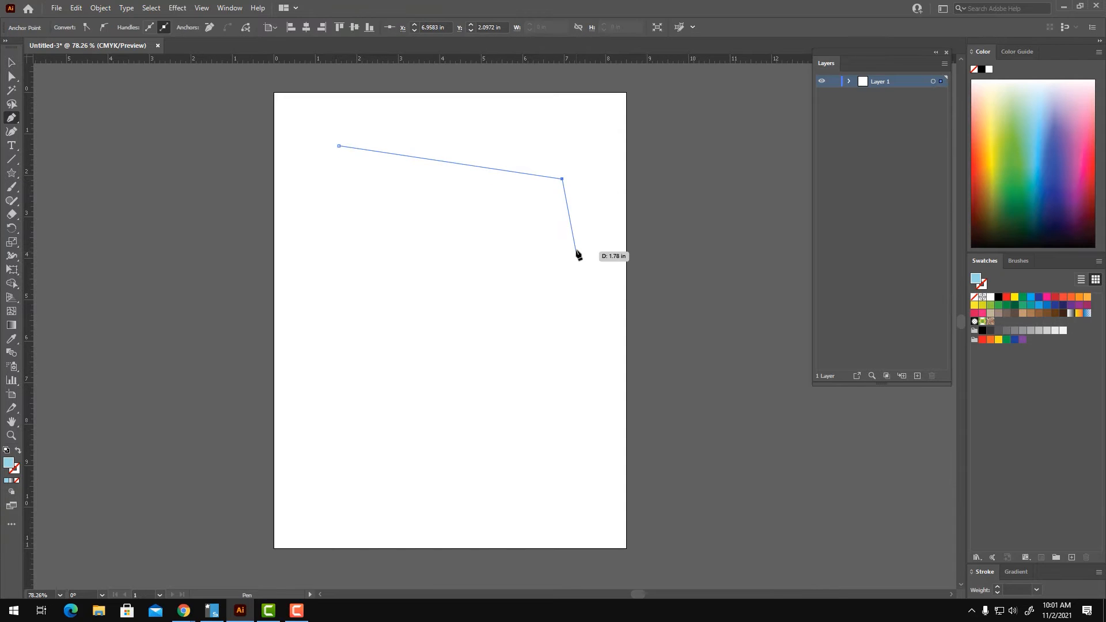
{"action": "left_click", "coordinate": [450, 331]}
{"action": "left_click", "coordinate": [332, 287]}
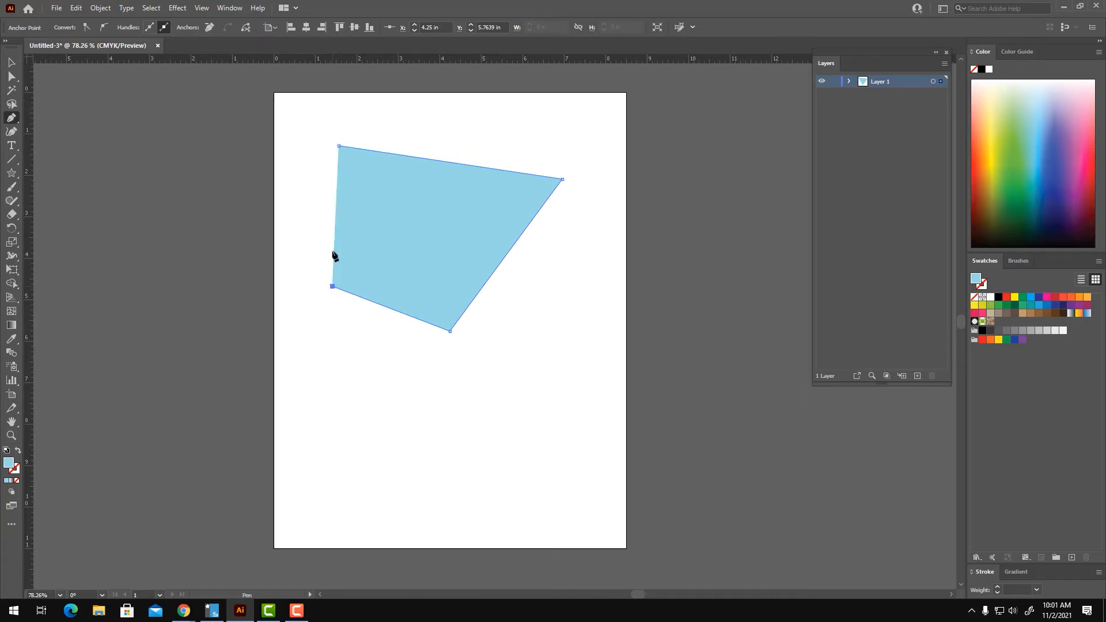
{"action": "left_click", "coordinate": [339, 147]}
Draw a closed bowl shape with a curved underside and straight top edge below the four-sided shape with the Pen tool
{"action": "left_click", "coordinate": [325, 346]}
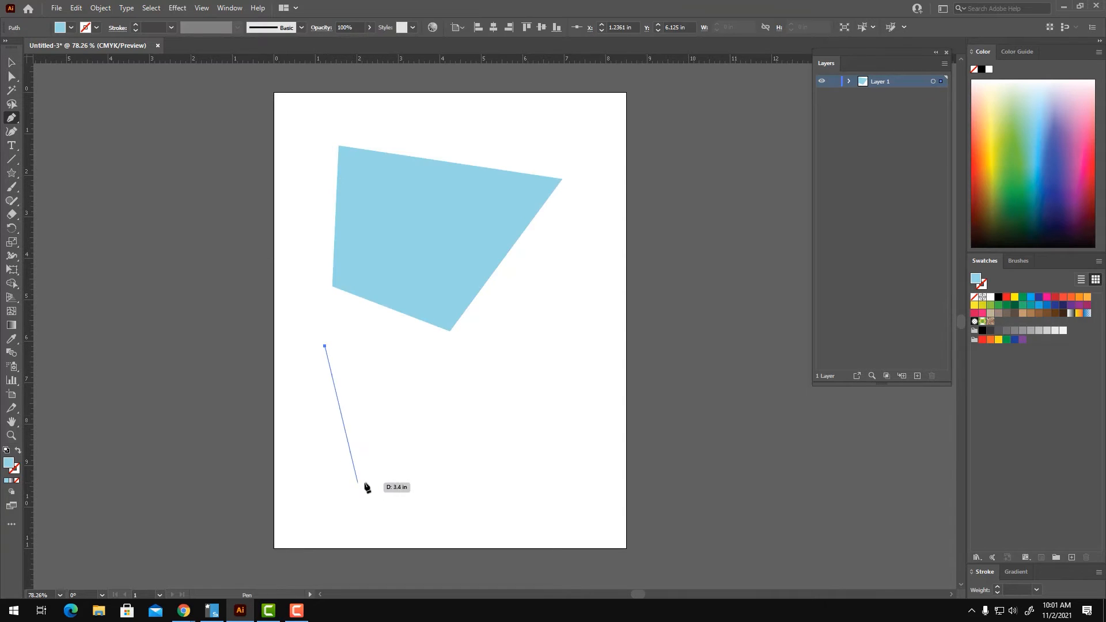
{"action": "left_click_drag", "start_coordinate": [443, 479], "coordinate": [600, 493]}
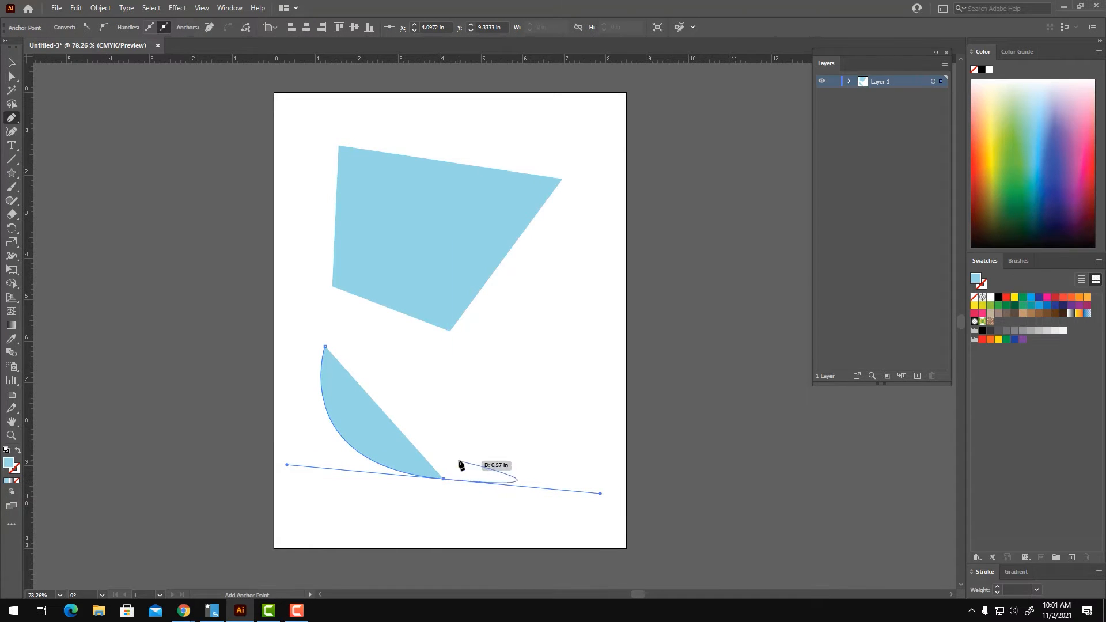
{"action": "left_click_drag", "start_coordinate": [534, 307], "coordinate": [324, 349]}
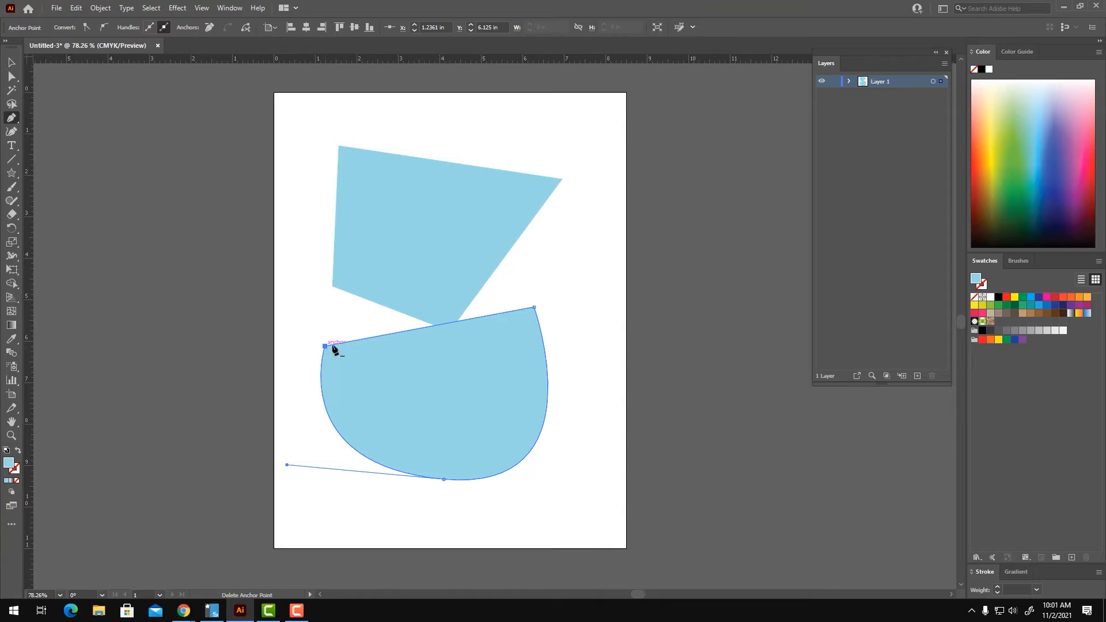
{"action": "left_click", "coordinate": [12, 62]}
{"action": "left_click", "coordinate": [585, 398]}
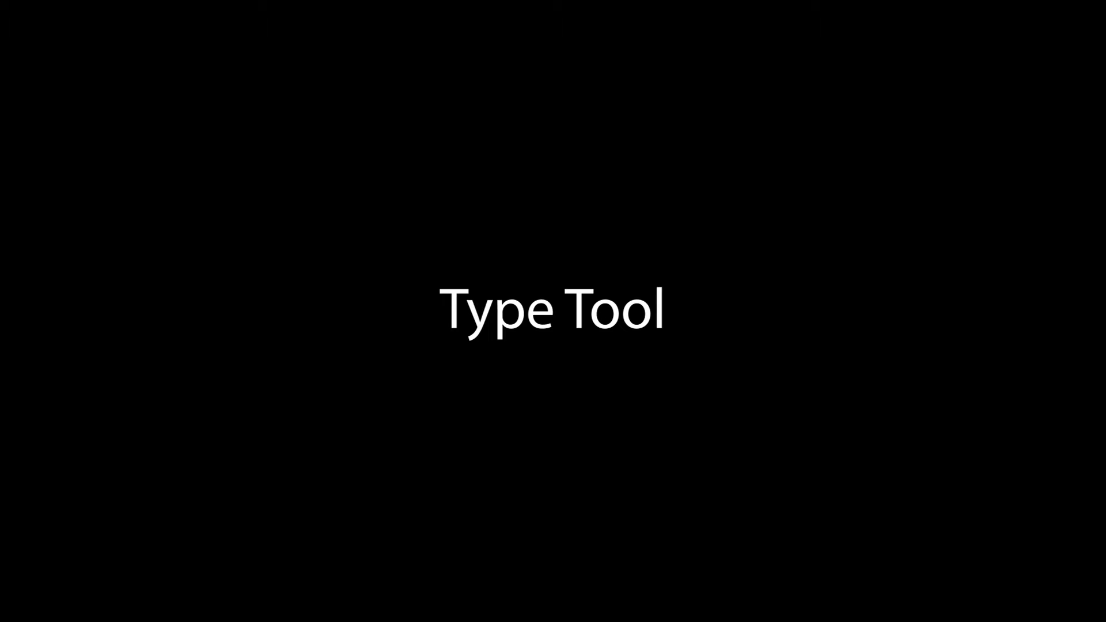
Place a line of "Lorem ipsum" placeholder point text in the upper part of the artboard
{"action": "key", "text": "t"}
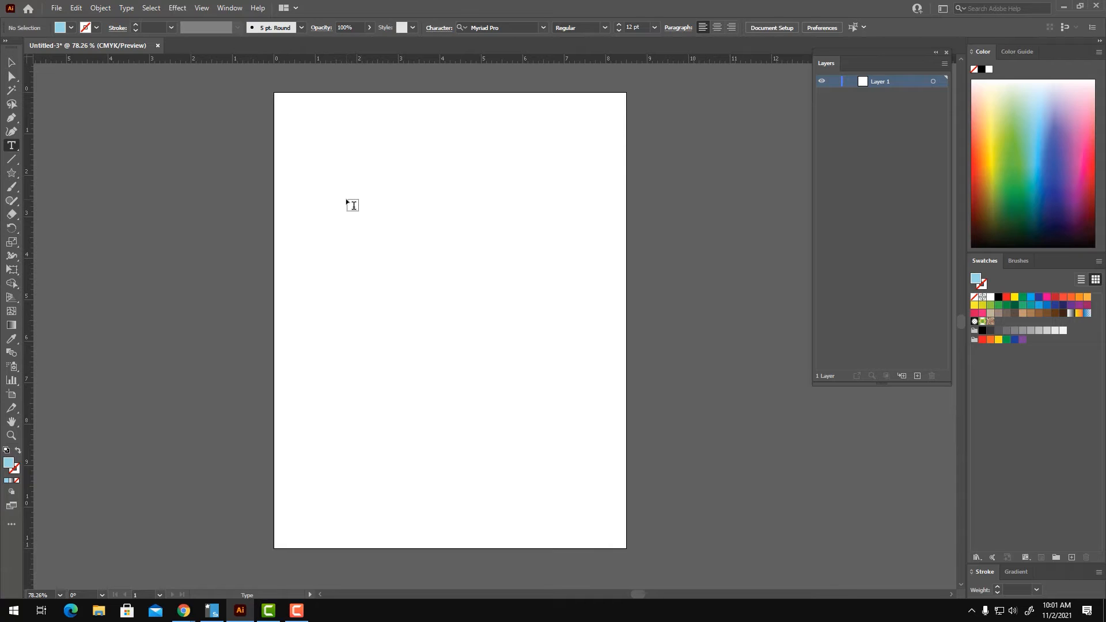
{"action": "left_click", "coordinate": [351, 203]}
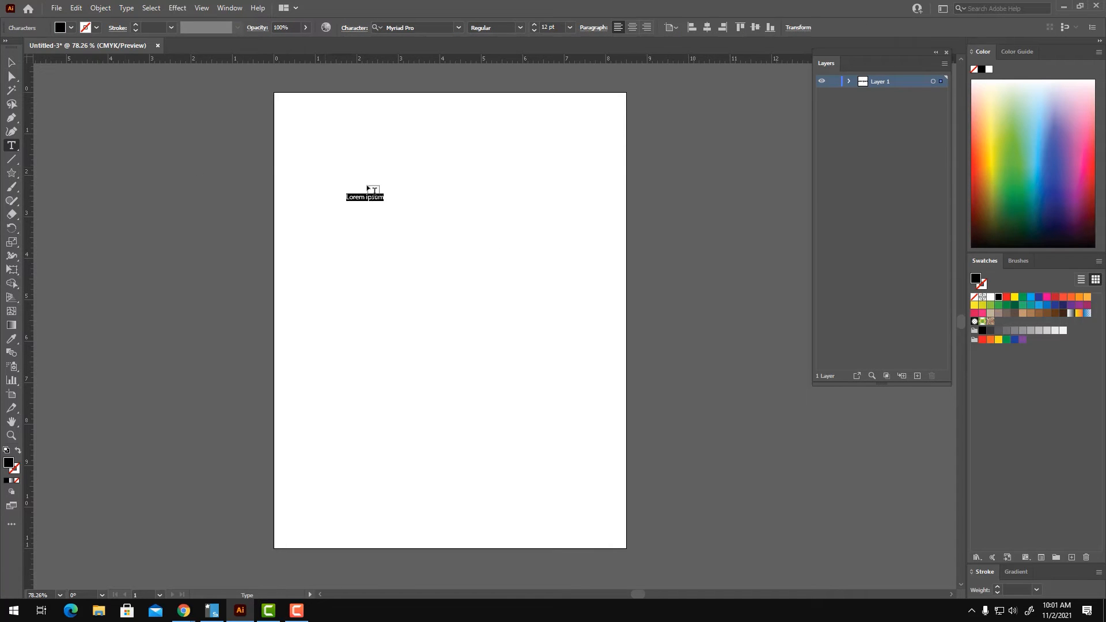
{"action": "left_click", "coordinate": [11, 63]}
{"action": "left_click", "coordinate": [463, 249]}
Scale the placeholder text up proportionally to about 82.68 pt and shift it so it fits within the artboard's width
{"action": "left_click", "coordinate": [385, 206]}
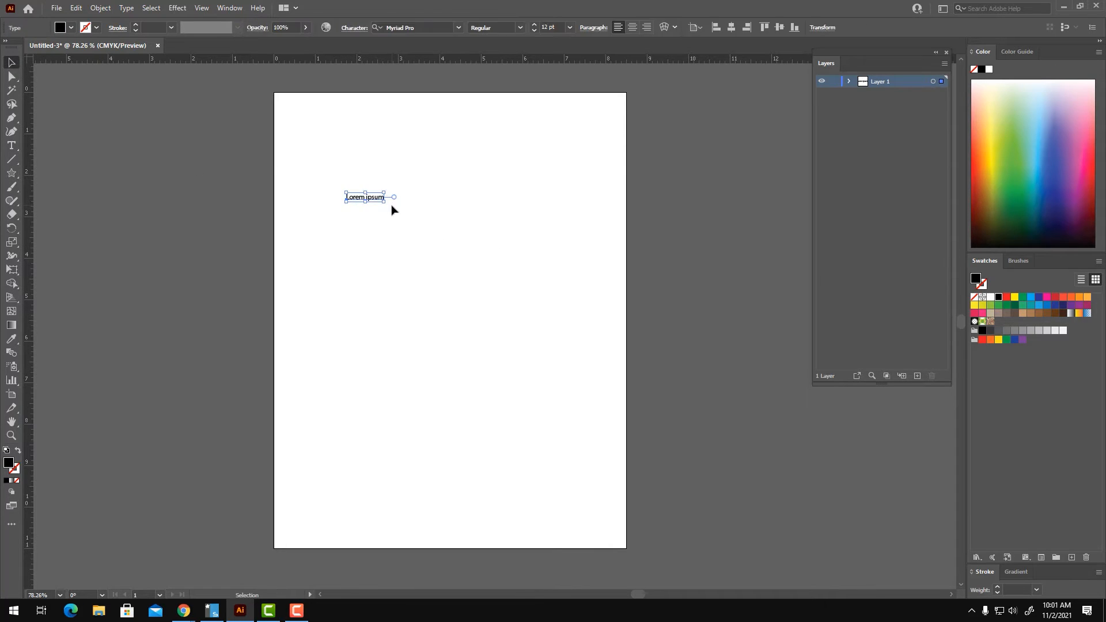
{"action": "left_click_drag", "start_coordinate": [384, 200], "coordinate": [607, 295]}
{"action": "left_click_drag", "start_coordinate": [469, 212], "coordinate": [448, 212]}
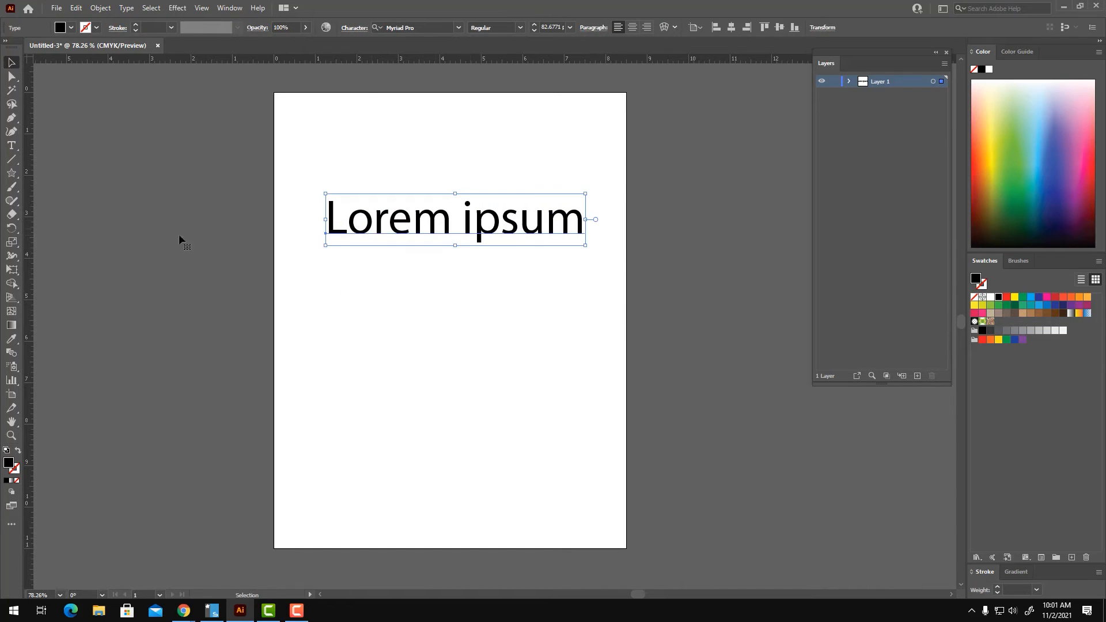
Select all the characters of the placeholder text and try the fonts Showcard Gothic and Vivaldi Italic on them
{"action": "left_click", "coordinate": [11, 149]}
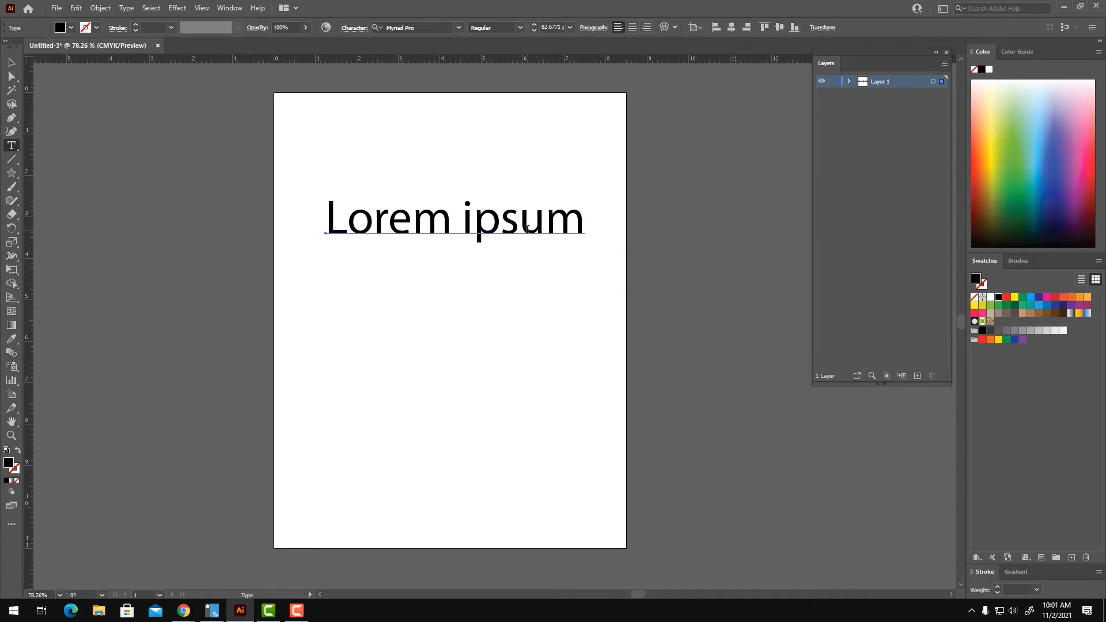
{"action": "left_click_drag", "start_coordinate": [579, 215], "coordinate": [418, 128]}
{"action": "left_click", "coordinate": [458, 27]}
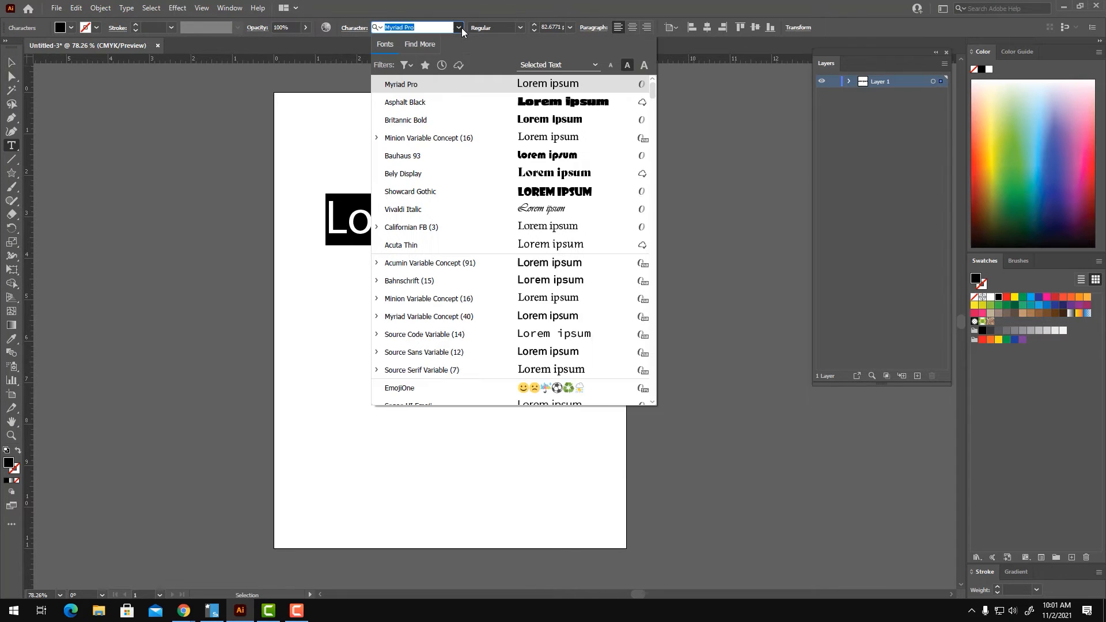
{"action": "left_click", "coordinate": [542, 191]}
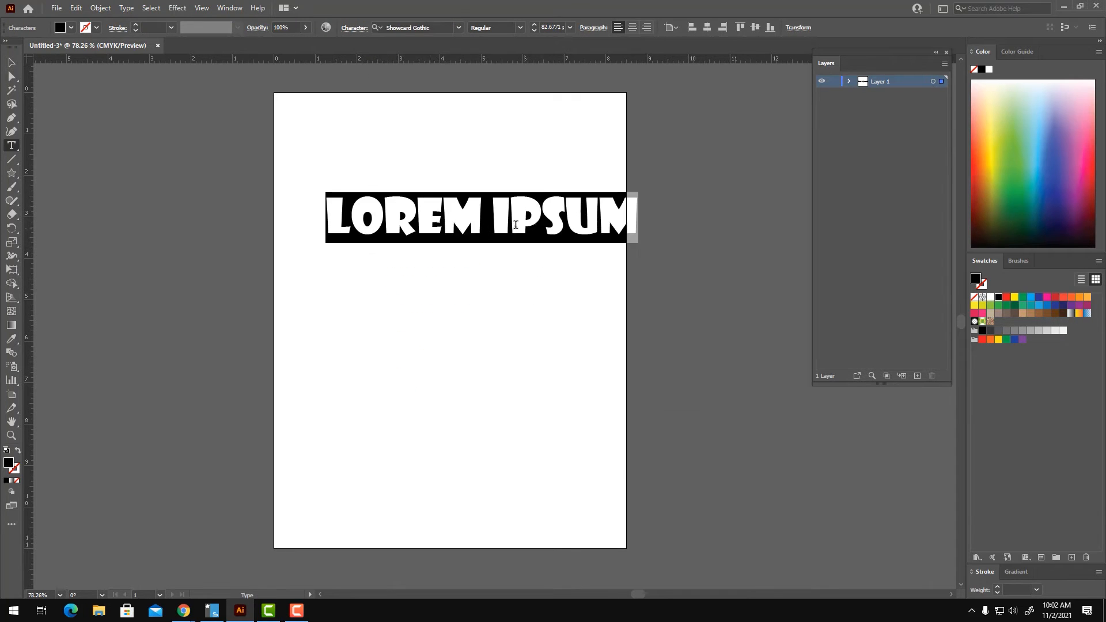
{"action": "left_click", "coordinate": [459, 28]}
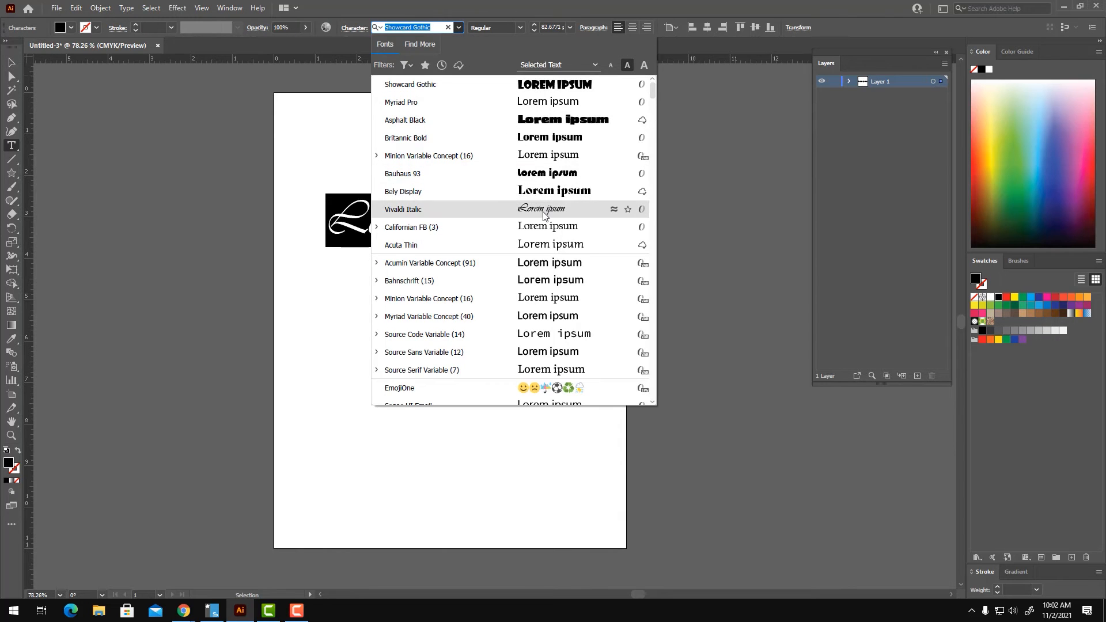
{"action": "left_click", "coordinate": [419, 215]}
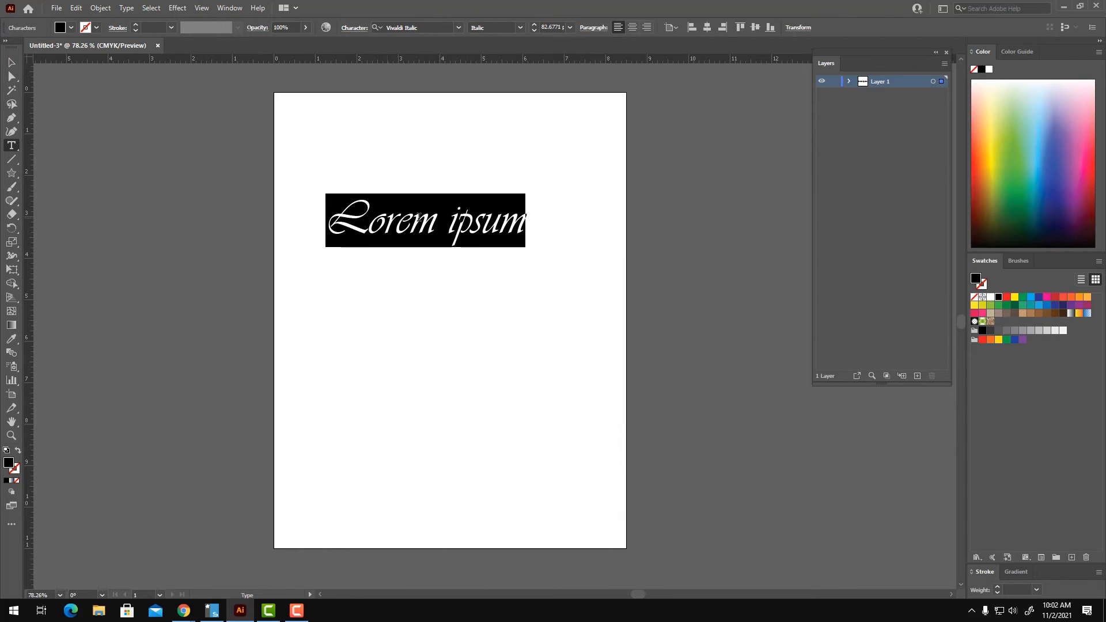
Set the placeholder text's font to Bauhaus 93 and move the text slightly left
{"action": "left_click", "coordinate": [464, 27]}
{"action": "scroll", "coordinate": [547, 288], "scroll_direction": "down", "scroll_amount": 1}
{"action": "scroll", "coordinate": [548, 297], "scroll_direction": "up", "scroll_amount": 1}
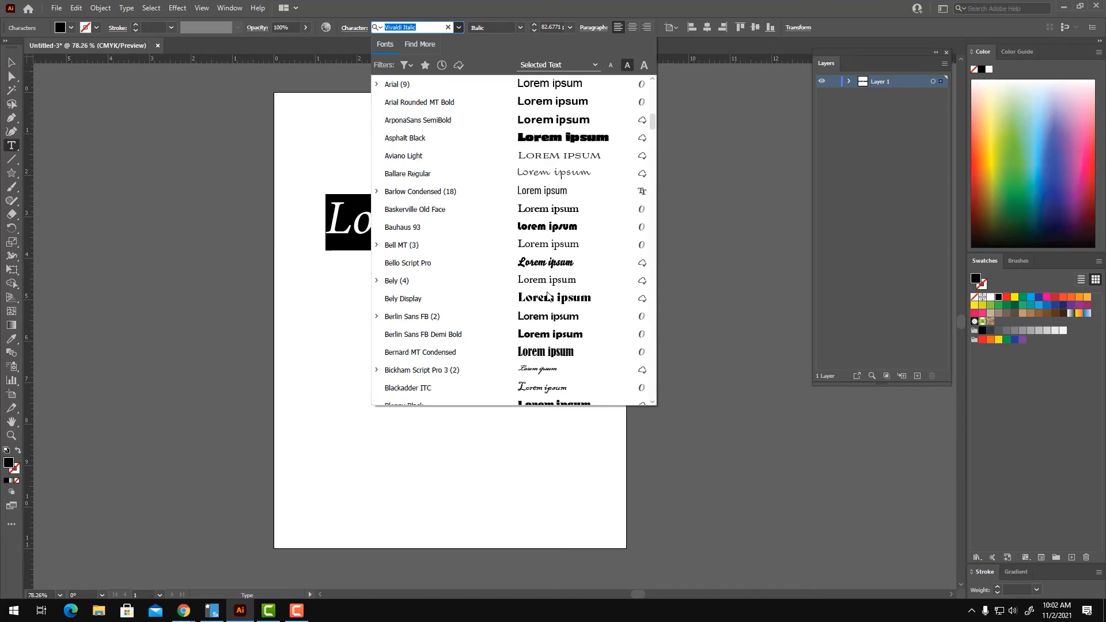
{"action": "left_click", "coordinate": [546, 229]}
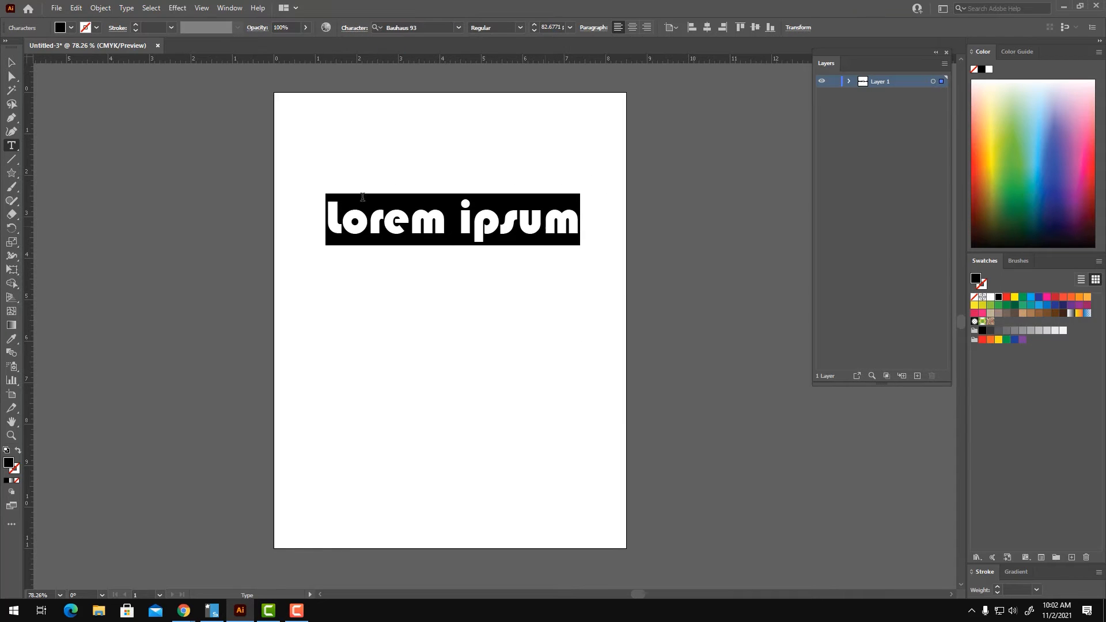
{"action": "left_click", "coordinate": [11, 66]}
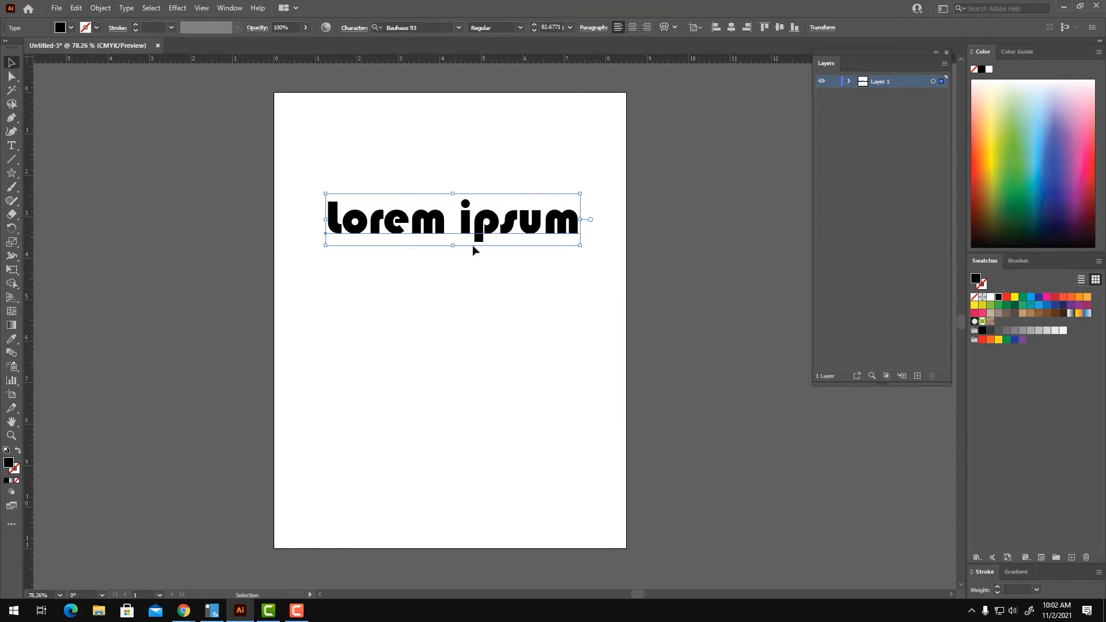
{"action": "left_click_drag", "start_coordinate": [487, 233], "coordinate": [477, 234]}
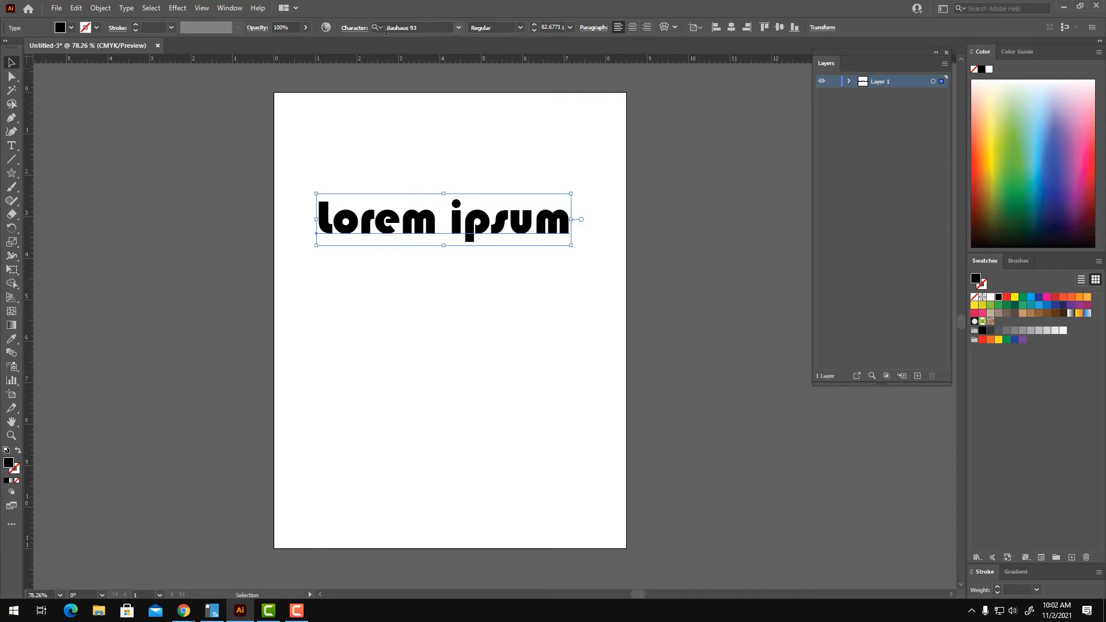
Step the text's font size to 85 pt, and scale the text up to about 94.3 pt, centred across the artboard
{"action": "left_click", "coordinate": [534, 24]}
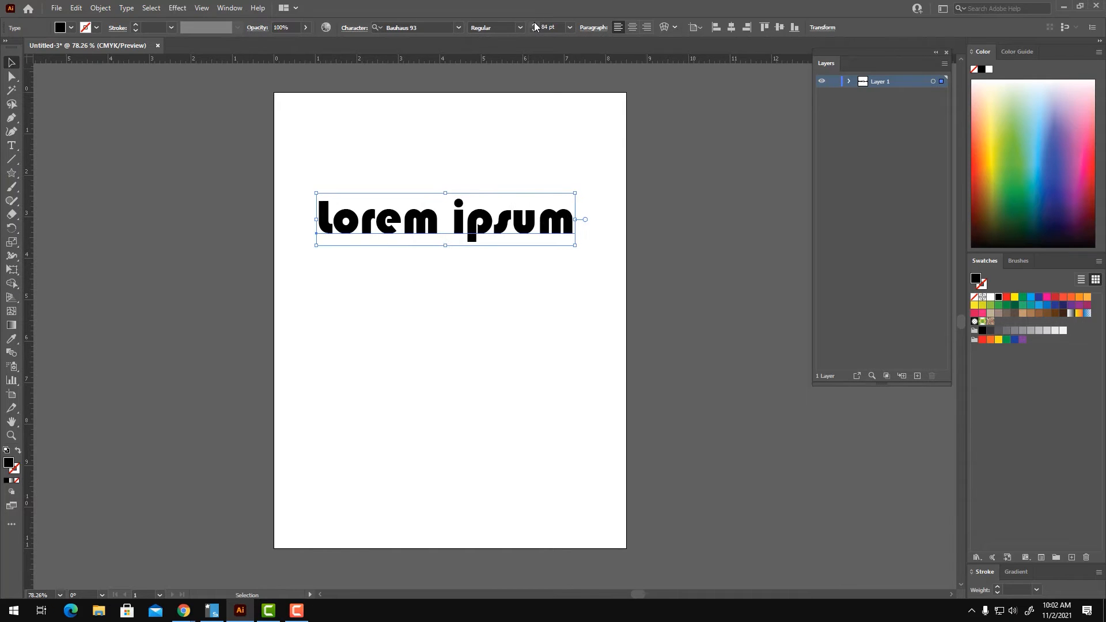
{"action": "left_click", "coordinate": [534, 24]}
{"action": "left_click", "coordinate": [534, 24]}
{"action": "left_click", "coordinate": [532, 30]}
{"action": "left_click", "coordinate": [532, 31]}
{"action": "left_click", "coordinate": [533, 30]}
{"action": "left_click", "coordinate": [532, 31]}
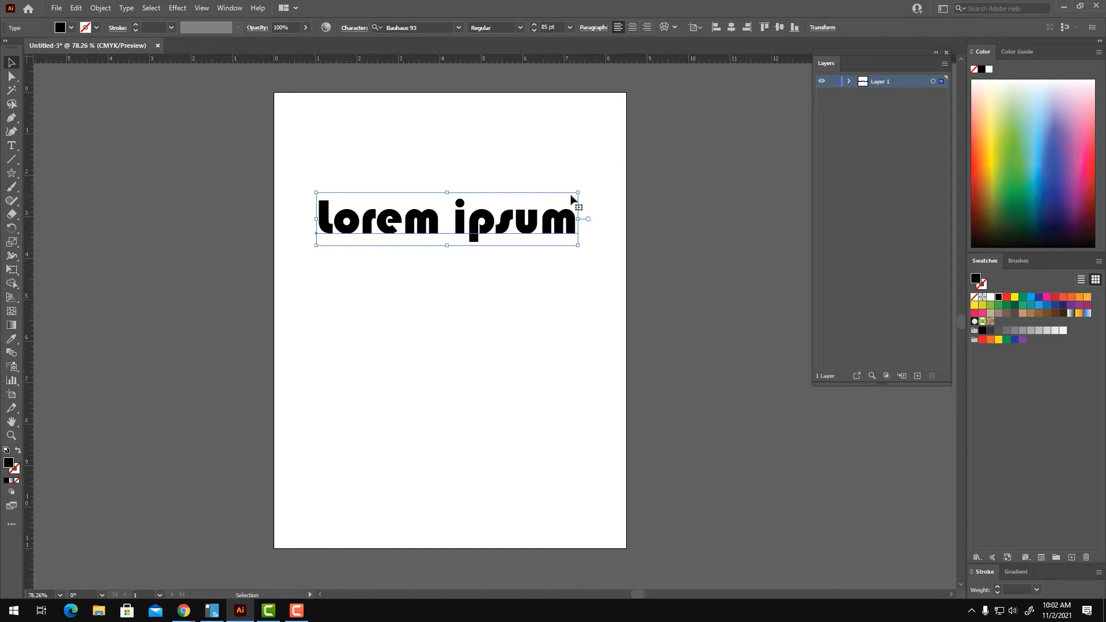
{"action": "mouse_move", "coordinate": [578, 194]}
{"action": "left_mouse_down"}
{"action": "mouse_move", "coordinate": [569, 206]}
{"action": "mouse_move", "coordinate": [378, 181]}
{"action": "mouse_move", "coordinate": [612, 167]}
{"action": "mouse_move", "coordinate": [493, 118]}
{"action": "mouse_move", "coordinate": [407, 185]}
{"action": "mouse_move", "coordinate": [628, 149]}
{"action": "mouse_move", "coordinate": [519, 173]}
{"action": "mouse_move", "coordinate": [597, 166]}
{"action": "mouse_move", "coordinate": [563, 182]}
{"action": "mouse_move", "coordinate": [603, 170]}
{"action": "mouse_move", "coordinate": [607, 185]}
{"action": "mouse_move", "coordinate": [579, 223]}
{"action": "mouse_move", "coordinate": [595, 186]}
{"action": "left_mouse_up"}
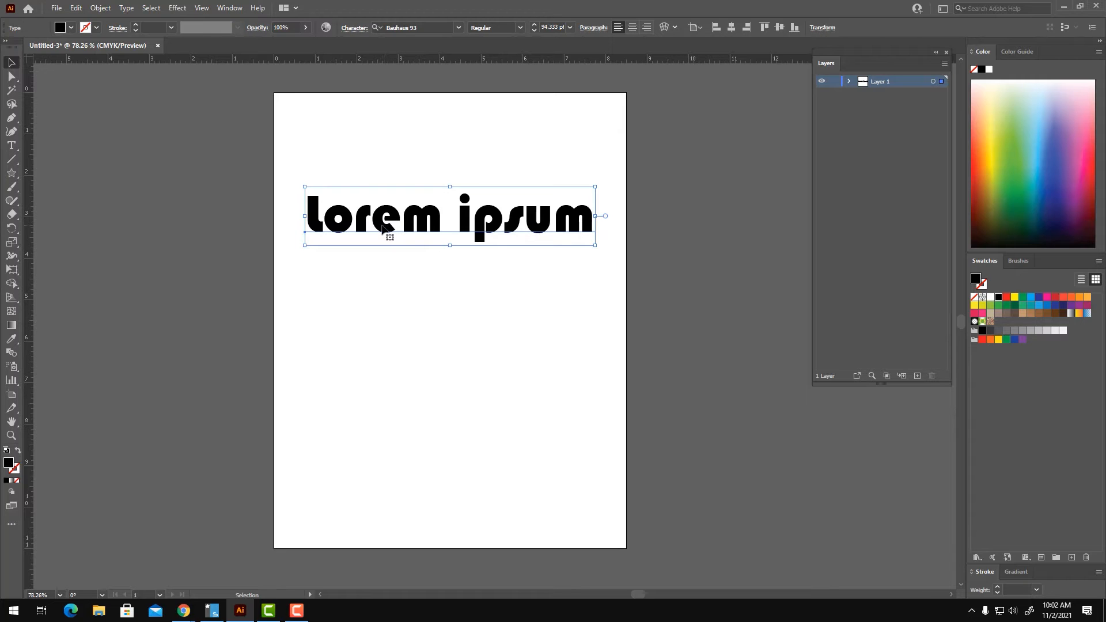
{"action": "left_click", "coordinate": [12, 148]}
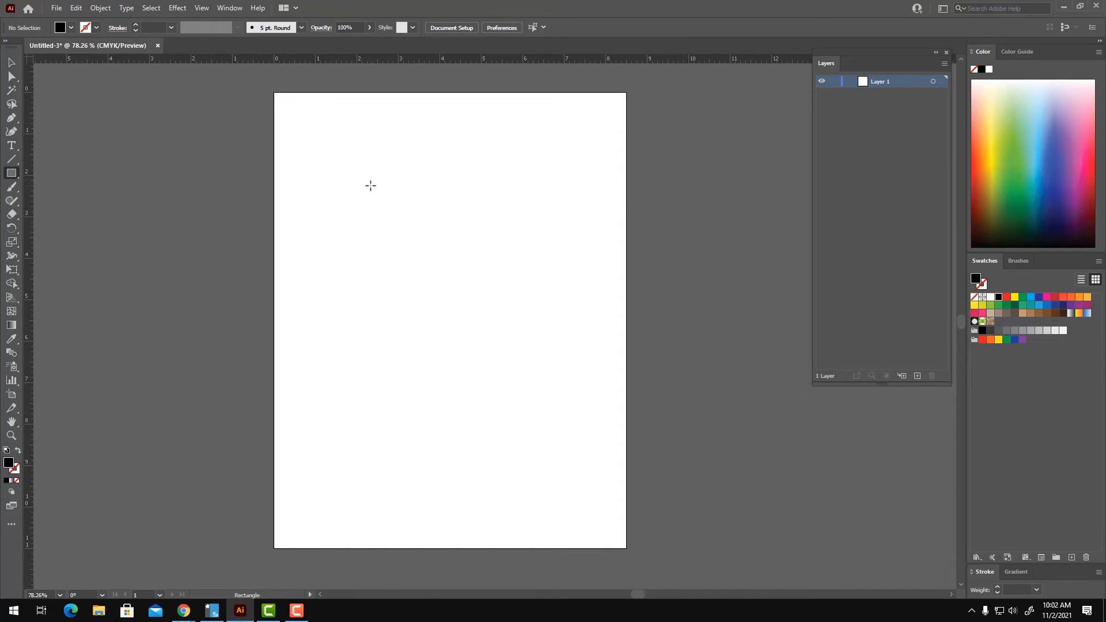
Draw a rectangle about 5.76 × 5.40 in, fill it with green, and centre it horizontally in the artboard's upper half
{"action": "left_click_drag", "start_coordinate": [332, 152], "coordinate": [570, 376]}
{"action": "left_click_drag", "start_coordinate": [1073, 119], "coordinate": [902, 155]}
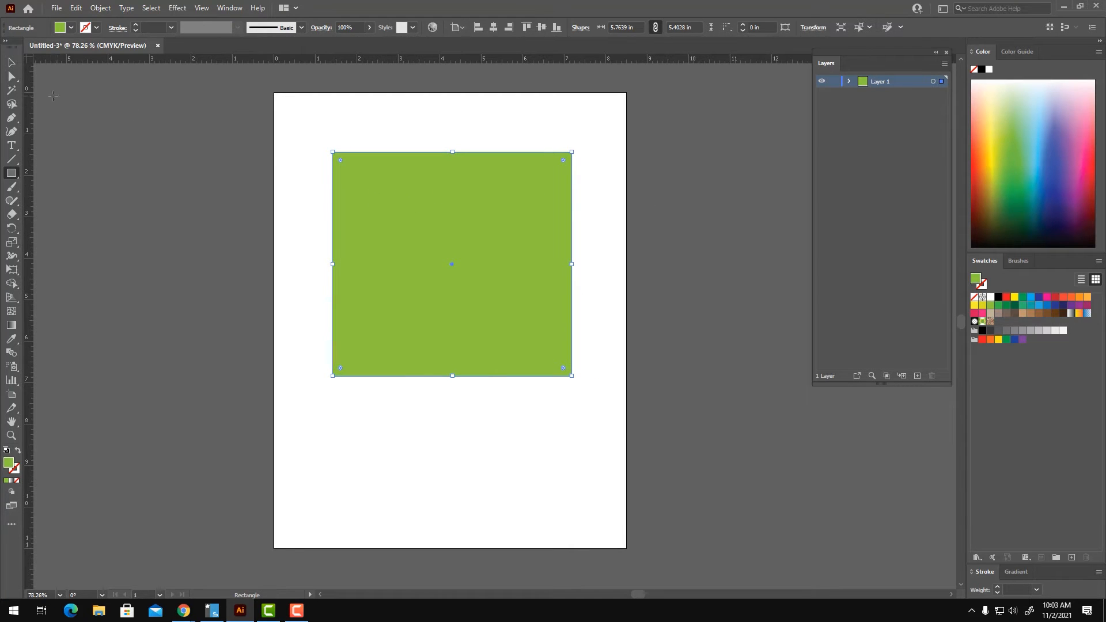
{"action": "left_click", "coordinate": [11, 62]}
{"action": "left_click_drag", "start_coordinate": [435, 247], "coordinate": [433, 243]}
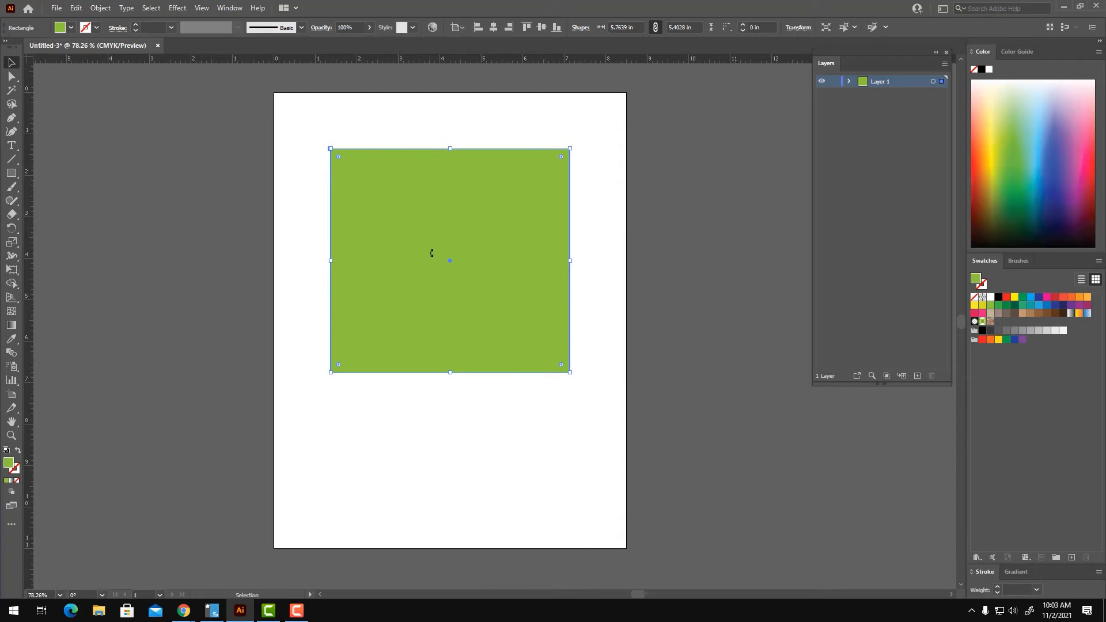
Delete the green rectangle and draw a wide one about 7.13 × 1.79 in across the upper part of the artboard
{"action": "key", "text": "Delete"}
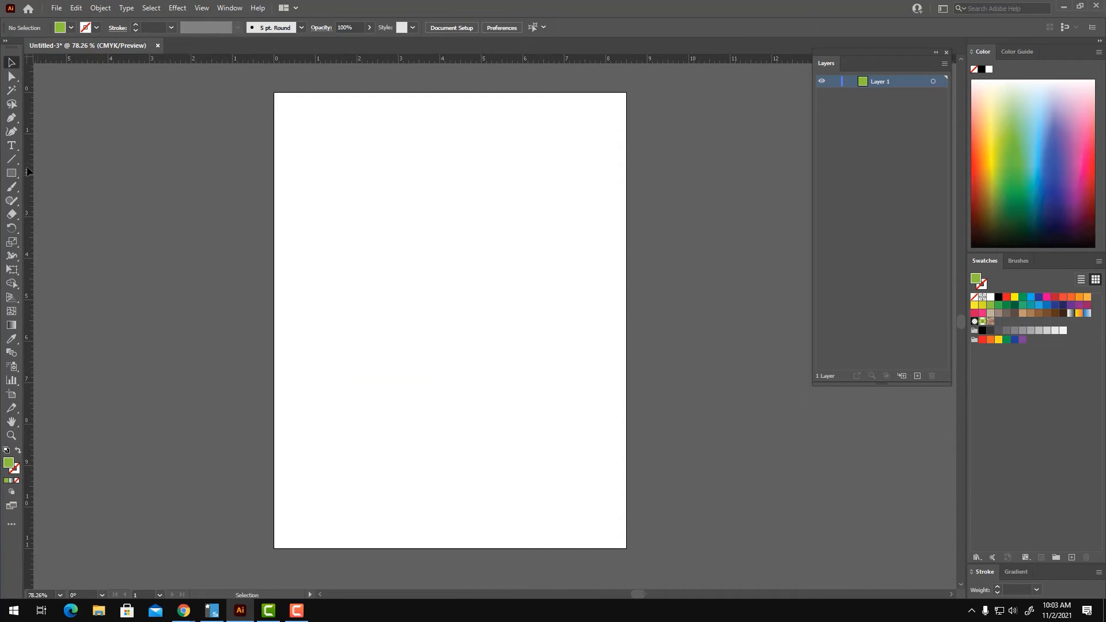
{"action": "key", "text": "m"}
{"action": "left_click_drag", "start_coordinate": [311, 170], "coordinate": [605, 245]}
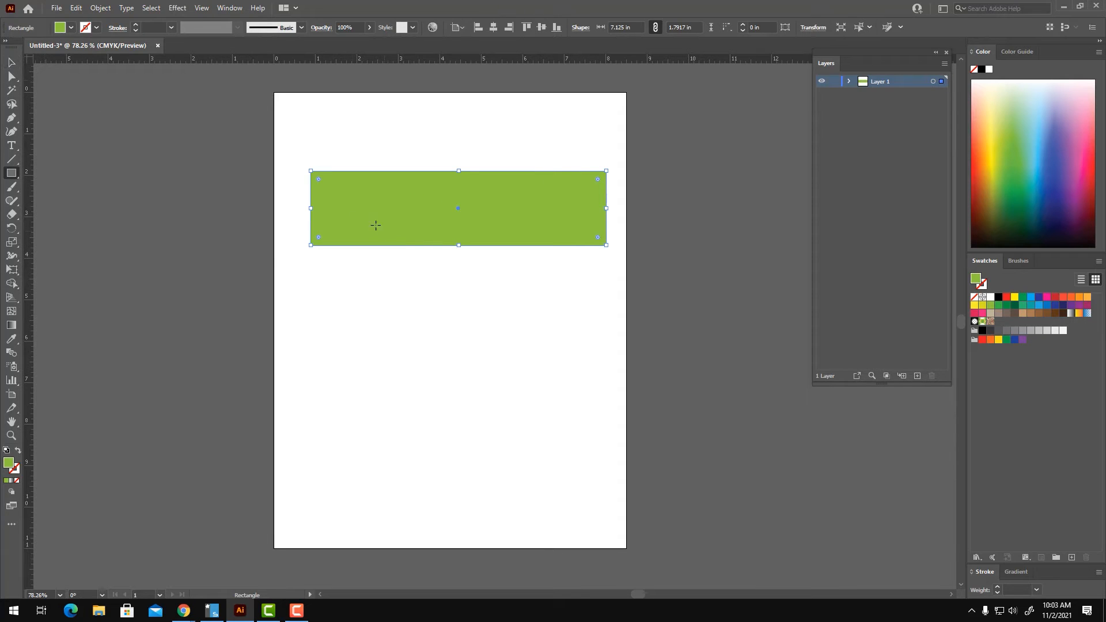
{"action": "left_click", "coordinate": [12, 62]}
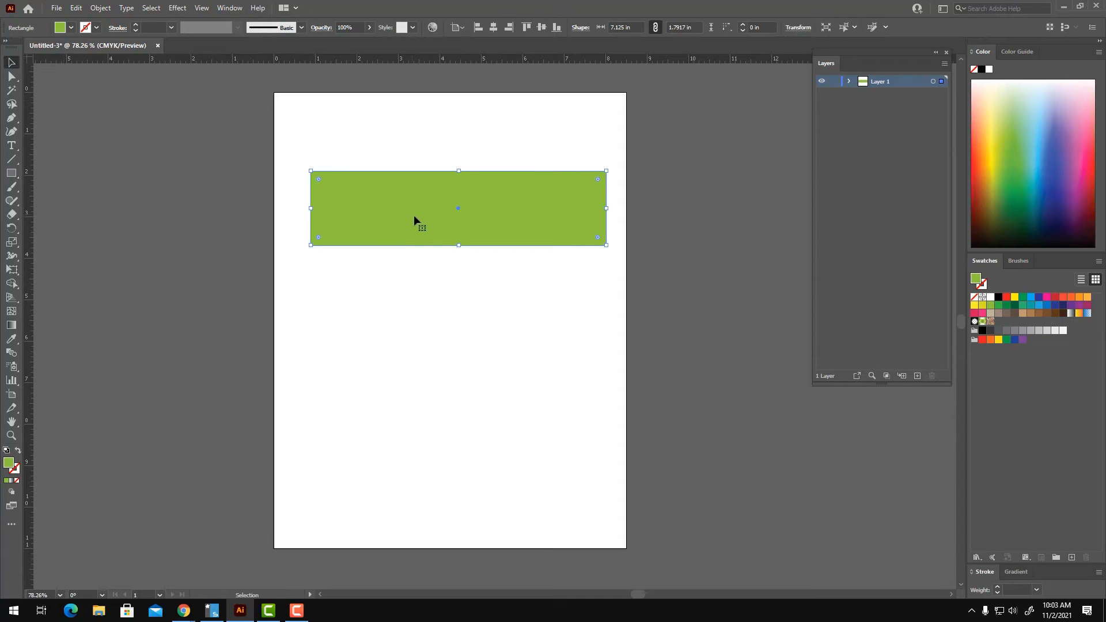
Delete the wide green rectangle and draw a square about 3.47 in wide in the artboard's upper half
{"action": "key", "text": "Delete"}
{"action": "left_click", "coordinate": [12, 173]}
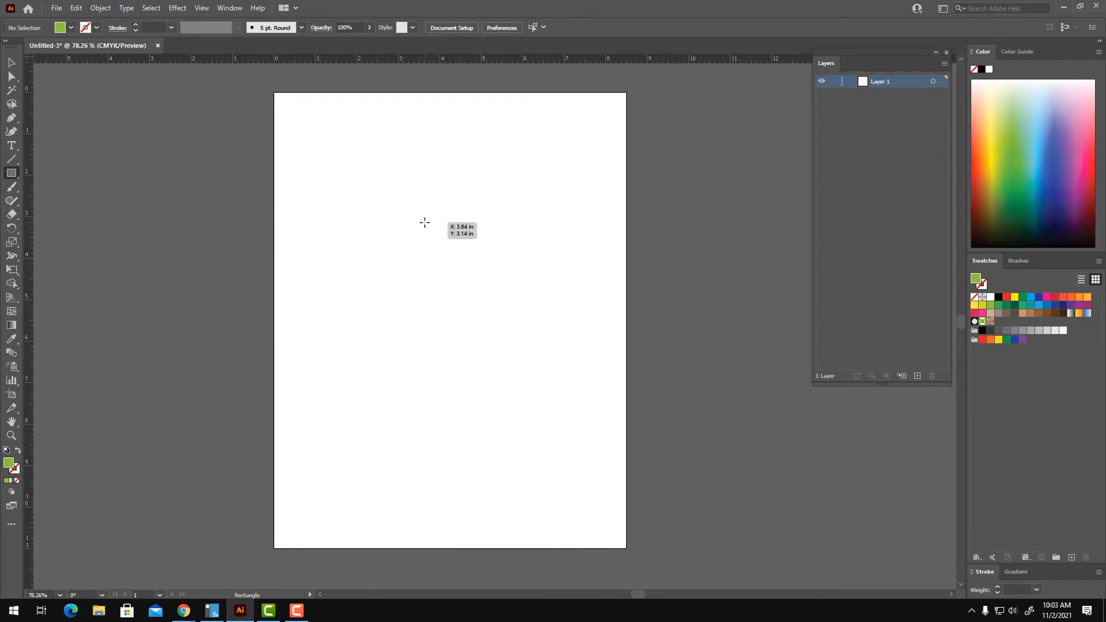
{"action": "left_click_drag", "start_coordinate": [449, 261], "coordinate": [522, 329]}
Rotate the green square by 45° so it stands as a diamond, and deselect it
{"action": "left_click", "coordinate": [11, 63]}
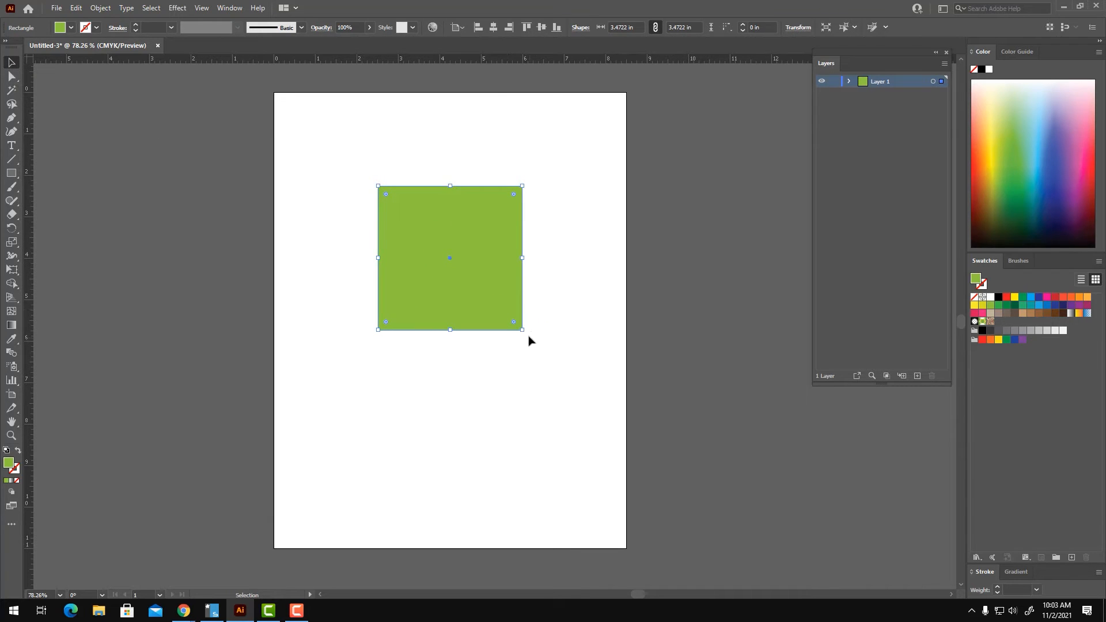
{"action": "left_click_drag", "start_coordinate": [528, 335], "coordinate": [446, 344]}
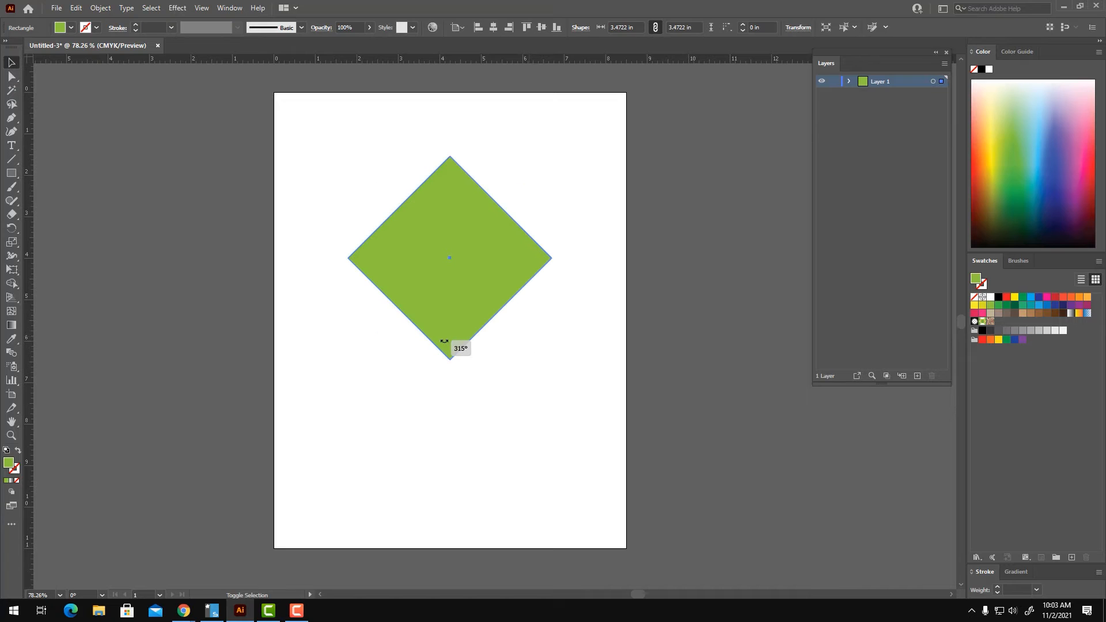
{"action": "left_click", "coordinate": [302, 173]}
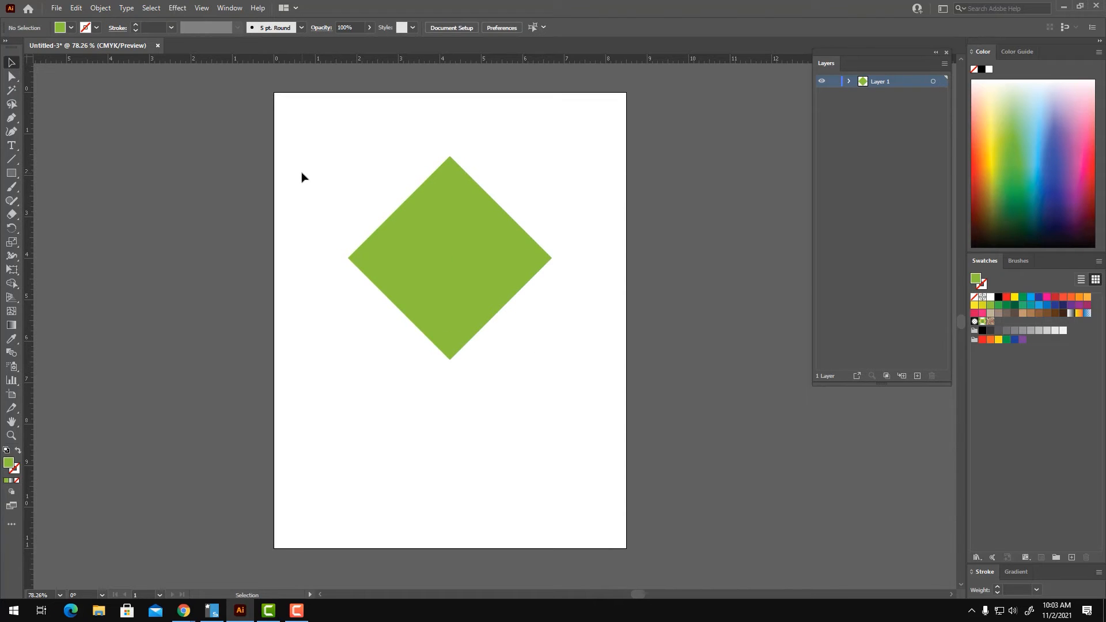
Scale the diamond down to about 1.36 in per side and place it in the artboard's upper-left corner
{"action": "left_click", "coordinate": [493, 269]}
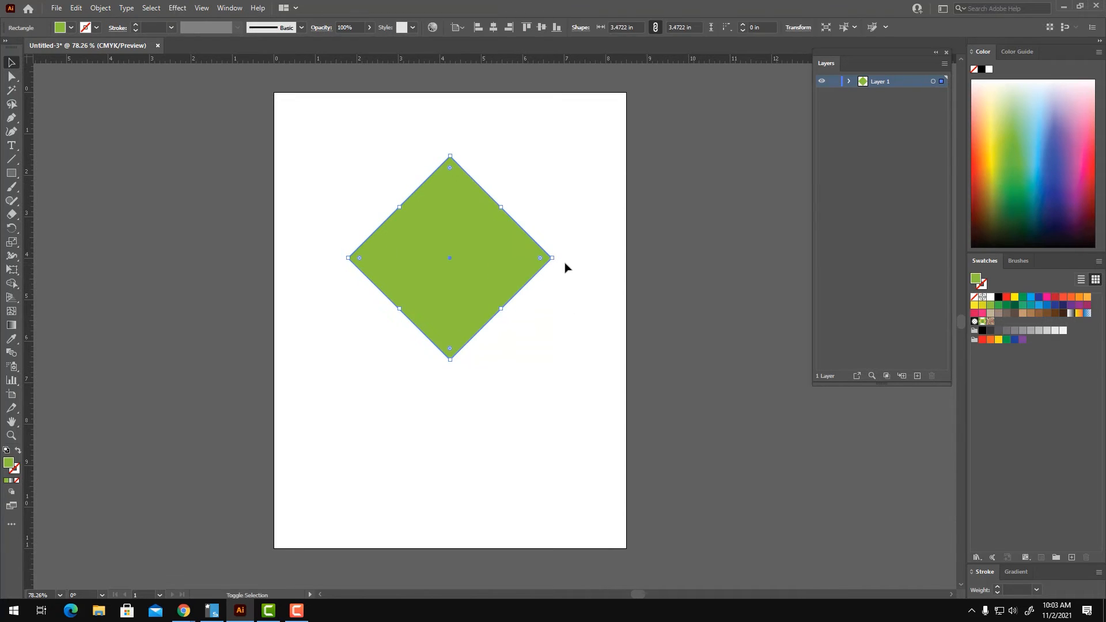
{"action": "mouse_move", "coordinate": [557, 260]}
{"action": "left_mouse_down"}
{"action": "mouse_move", "coordinate": [521, 307]}
{"action": "mouse_move", "coordinate": [556, 250]}
{"action": "mouse_move", "coordinate": [557, 259]}
{"action": "left_mouse_up"}
{"action": "left_click", "coordinate": [476, 140]}
{"action": "left_click", "coordinate": [451, 271]}
{"action": "left_click_drag", "start_coordinate": [493, 233], "coordinate": [458, 183]}
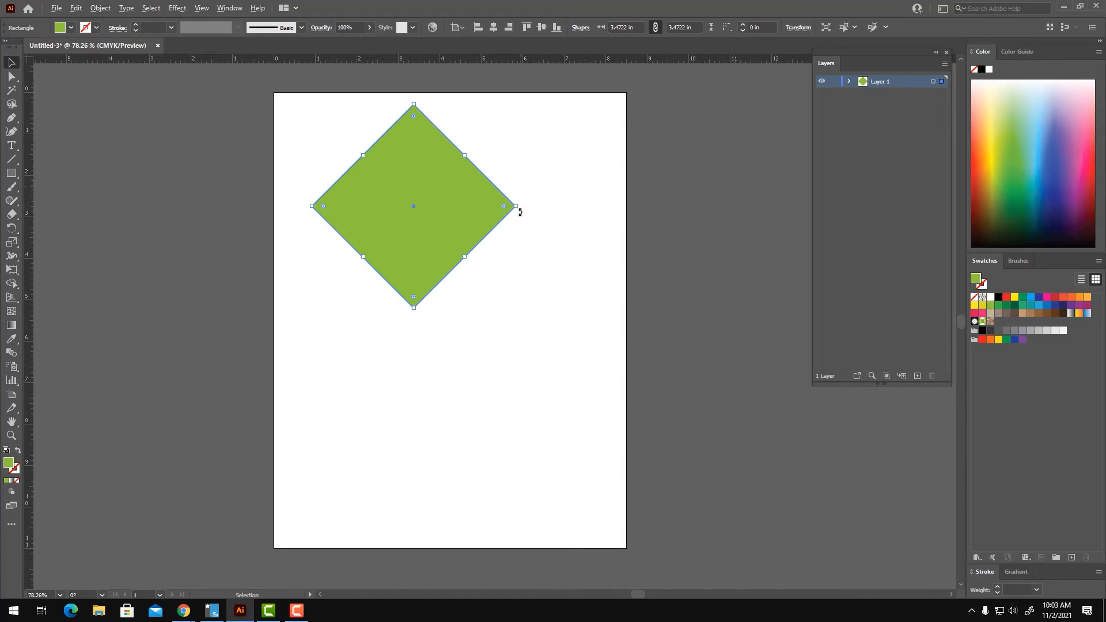
{"action": "left_click_drag", "start_coordinate": [519, 206], "coordinate": [350, 157]}
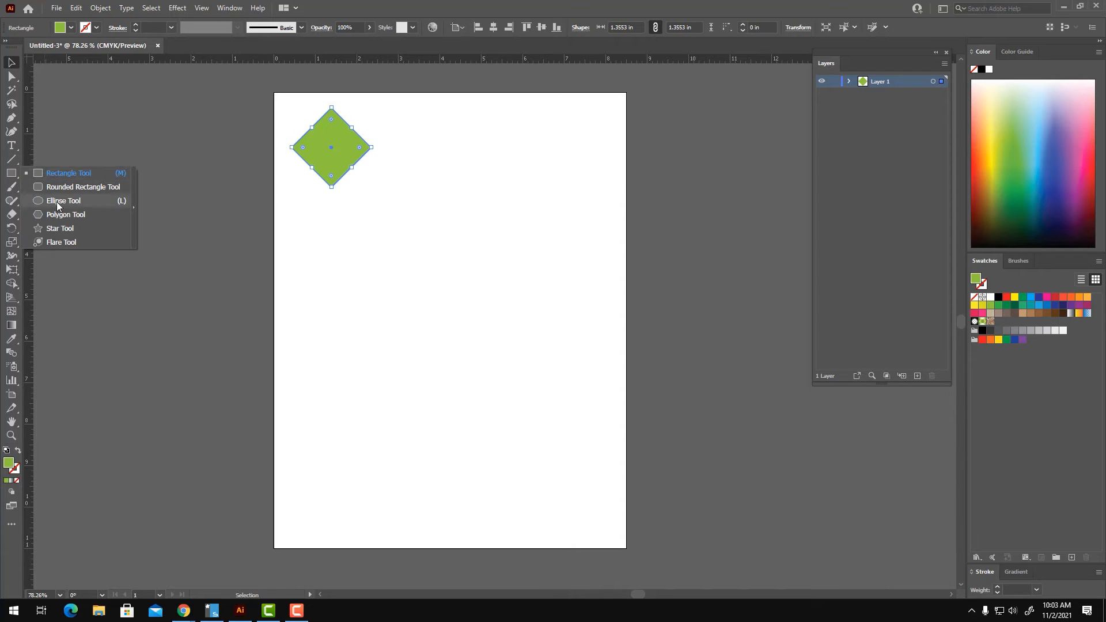
Draw a rounded square about 3.86 in wide with a 0.1667 in corner radius near the artboard's middle
{"action": "left_click", "coordinate": [65, 188]}
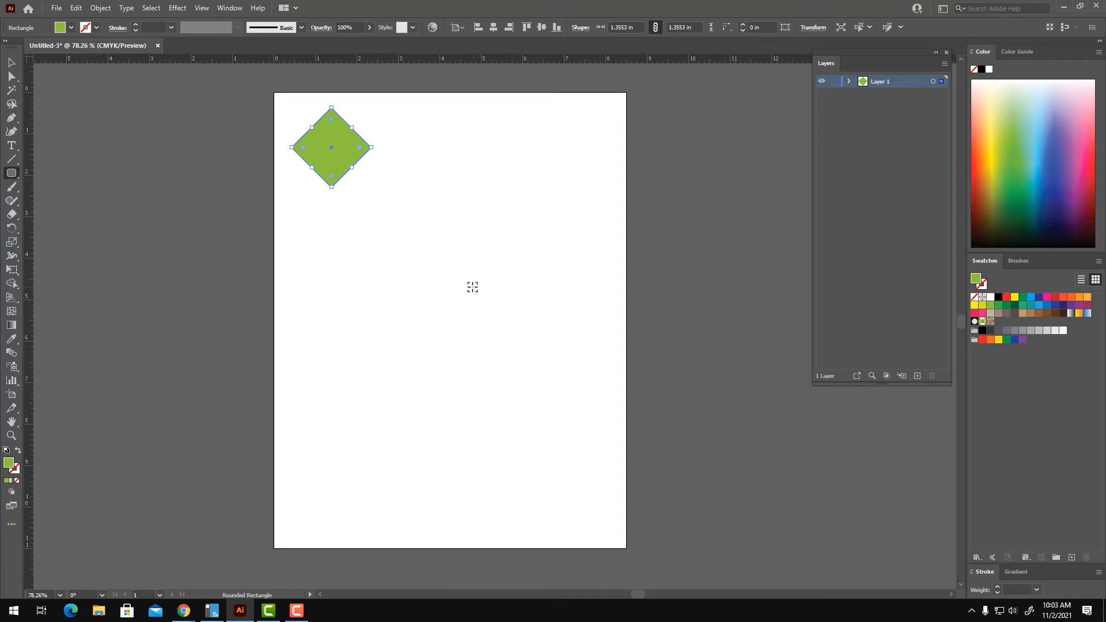
{"action": "left_click_drag", "start_coordinate": [472, 287], "coordinate": [552, 366]}
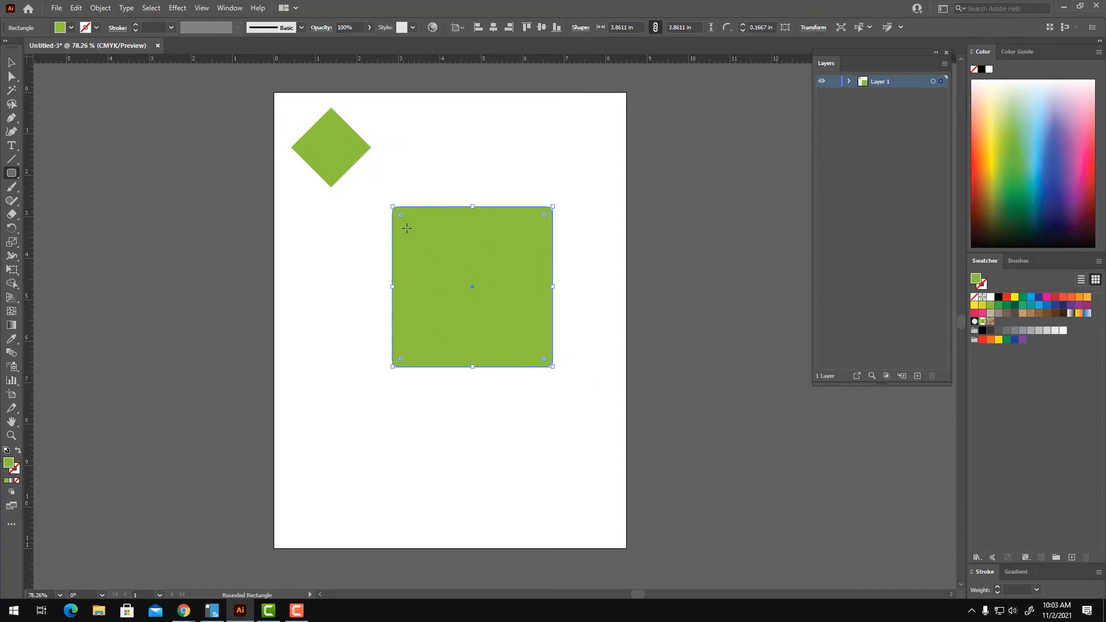
{"action": "key", "text": "v"}
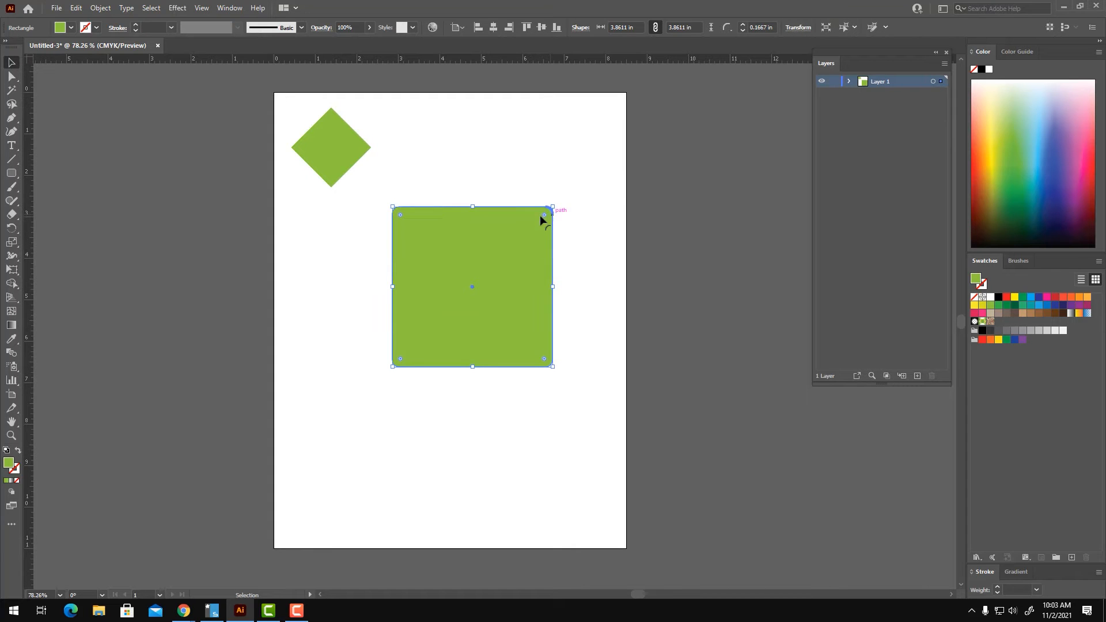
Round the square's corners to about 0.80 in, then shrink it to about 1.60 in and place it level with the diamond
{"action": "left_click_drag", "start_coordinate": [541, 217], "coordinate": [644, 212]}
{"action": "left_click_drag", "start_coordinate": [545, 219], "coordinate": [519, 240]}
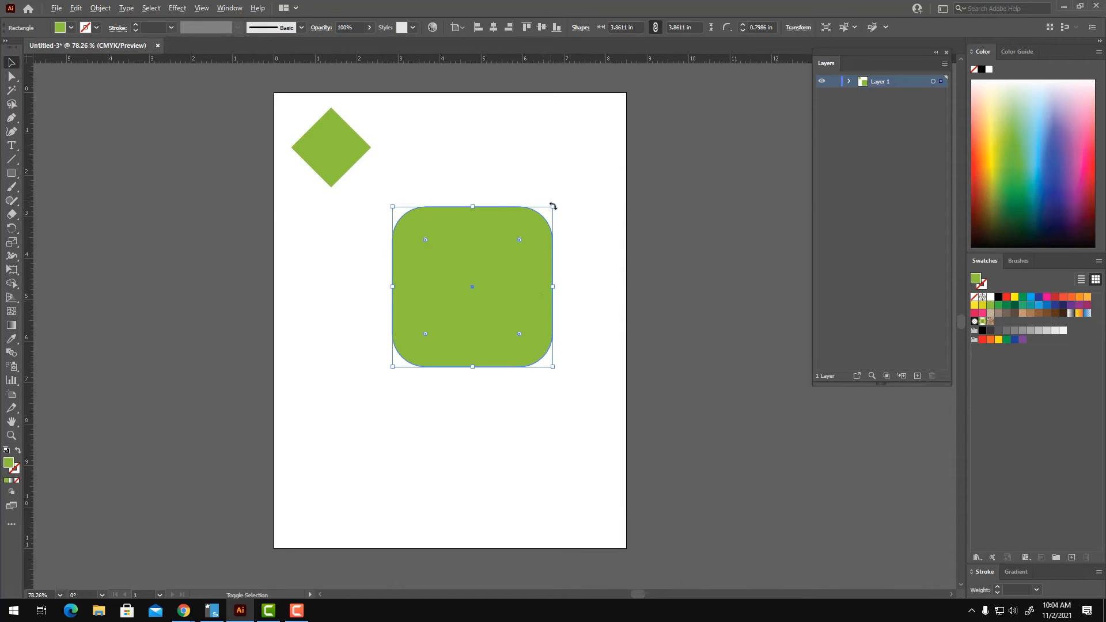
{"action": "left_click_drag", "start_coordinate": [552, 205], "coordinate": [510, 147]}
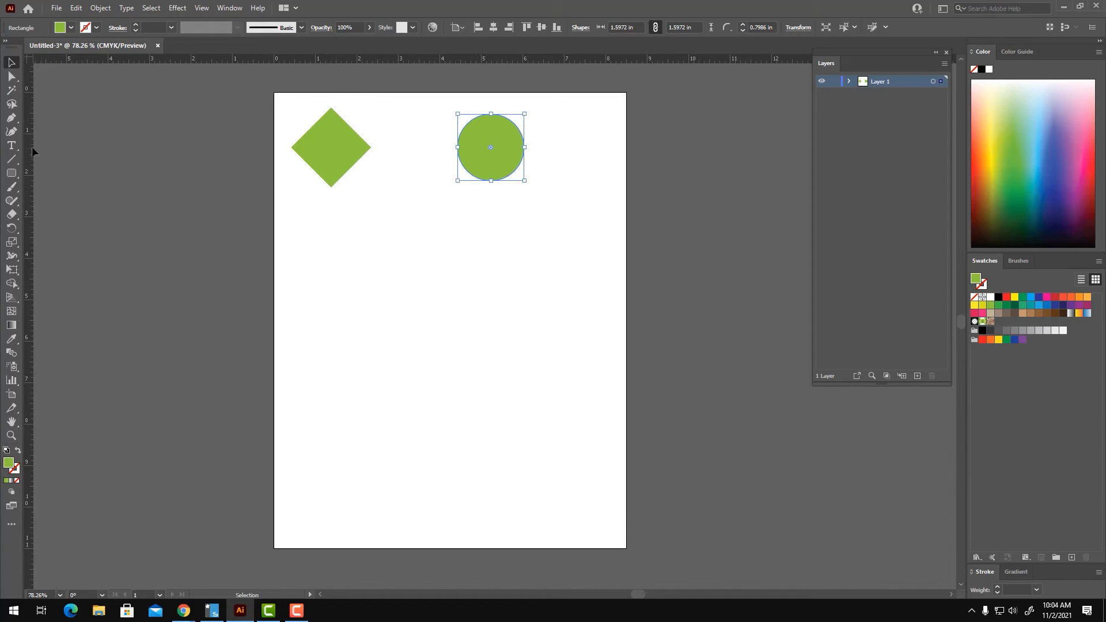
Draw a tall narrow ellipse, a flat one about 5.26 × 0.74 in, and a circle about 3.15 in across
{"action": "left_click_drag", "start_coordinate": [15, 175], "coordinate": [58, 204]}
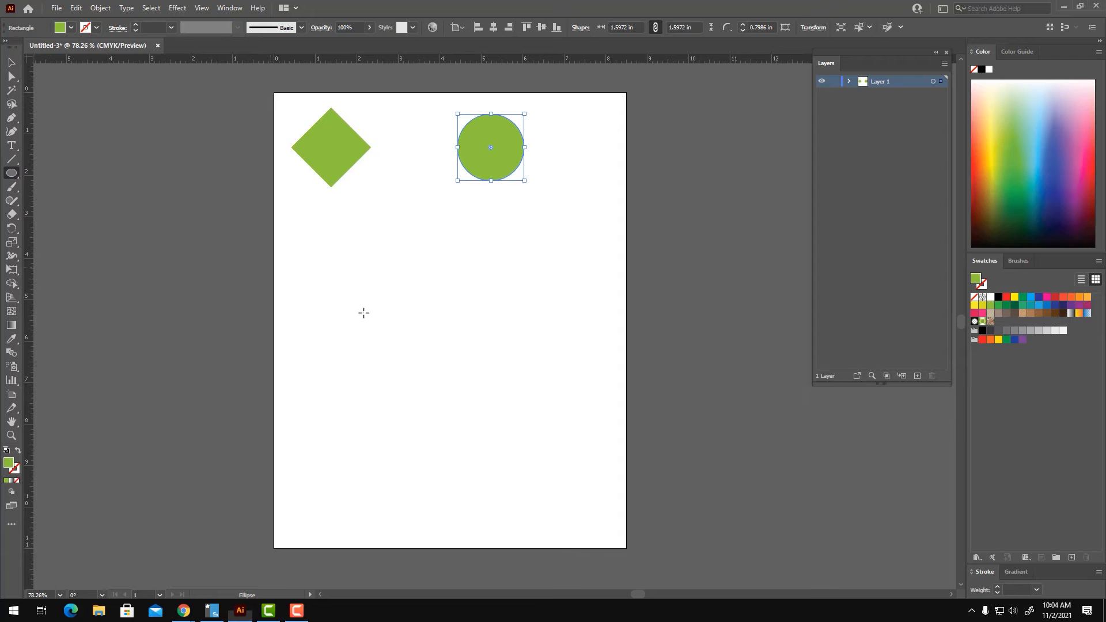
{"action": "left_click_drag", "start_coordinate": [394, 258], "coordinate": [433, 459]}
{"action": "left_click_drag", "start_coordinate": [491, 359], "coordinate": [709, 389]}
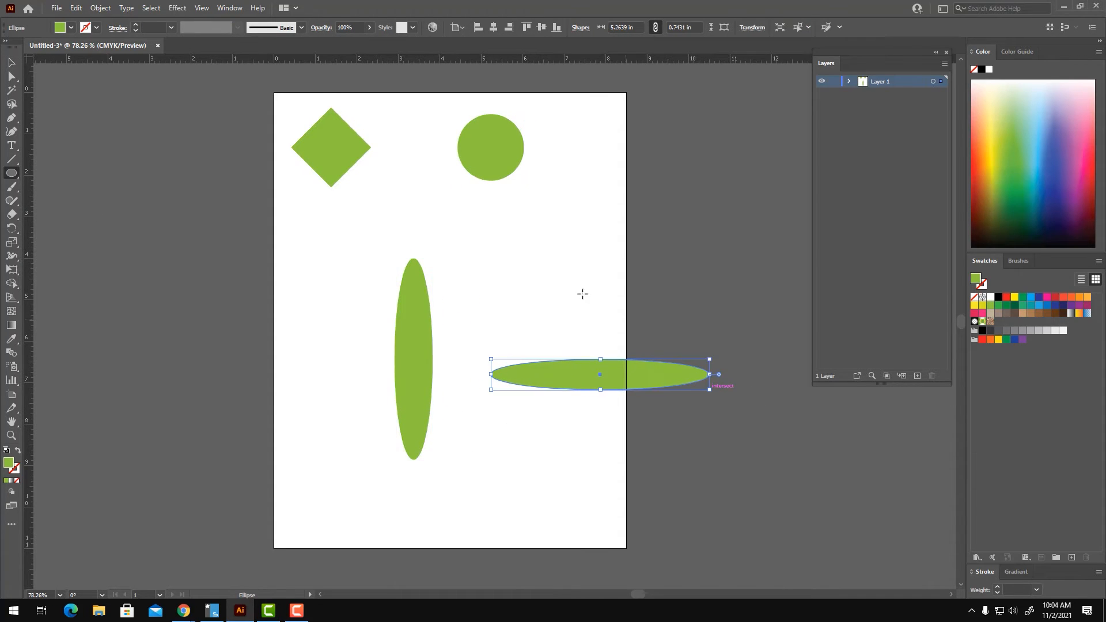
{"action": "left_click_drag", "start_coordinate": [534, 269], "coordinate": [600, 306]}
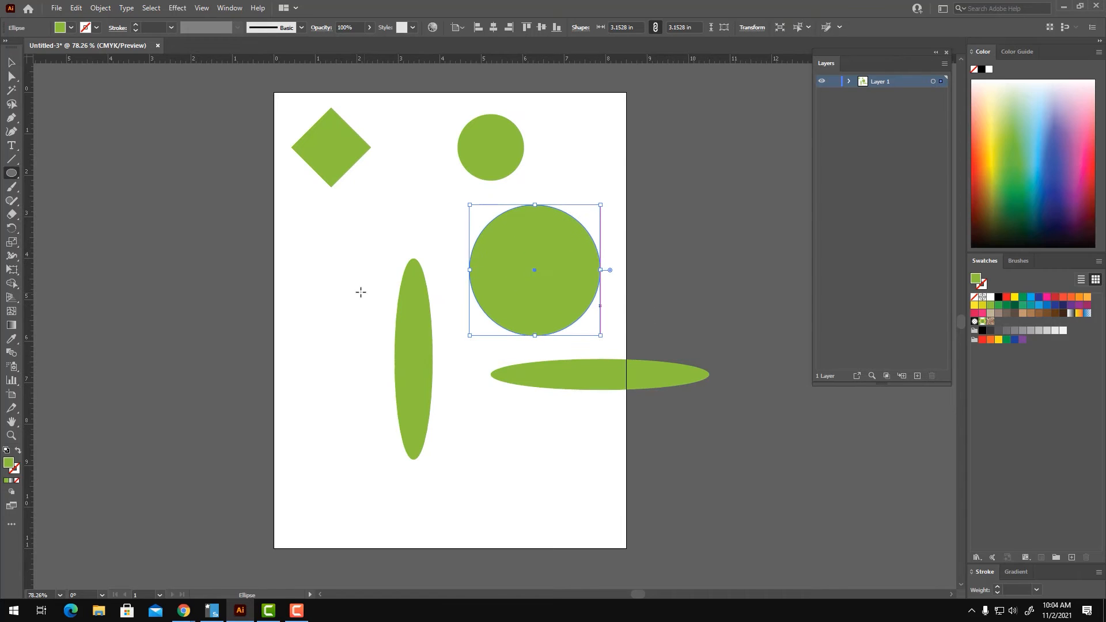
Arrange the new ellipses in a row: tall one at the artboard's left edge, circle in the middle, flat one on the right
{"action": "left_click", "coordinate": [12, 62]}
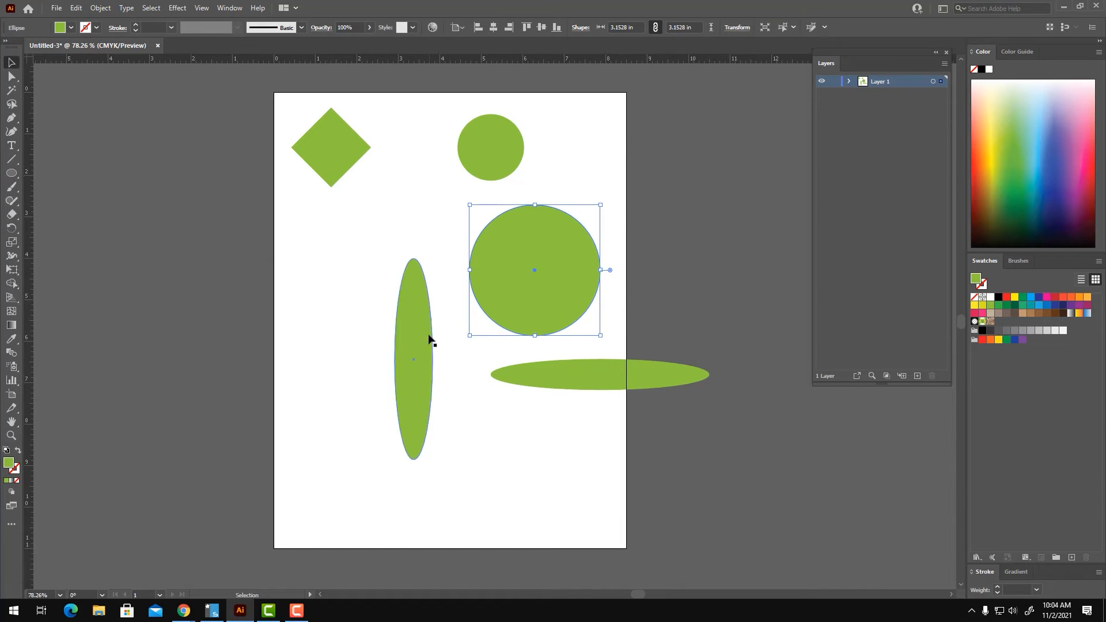
{"action": "left_click_drag", "start_coordinate": [426, 335], "coordinate": [335, 326]}
{"action": "left_click_drag", "start_coordinate": [563, 276], "coordinate": [460, 357]}
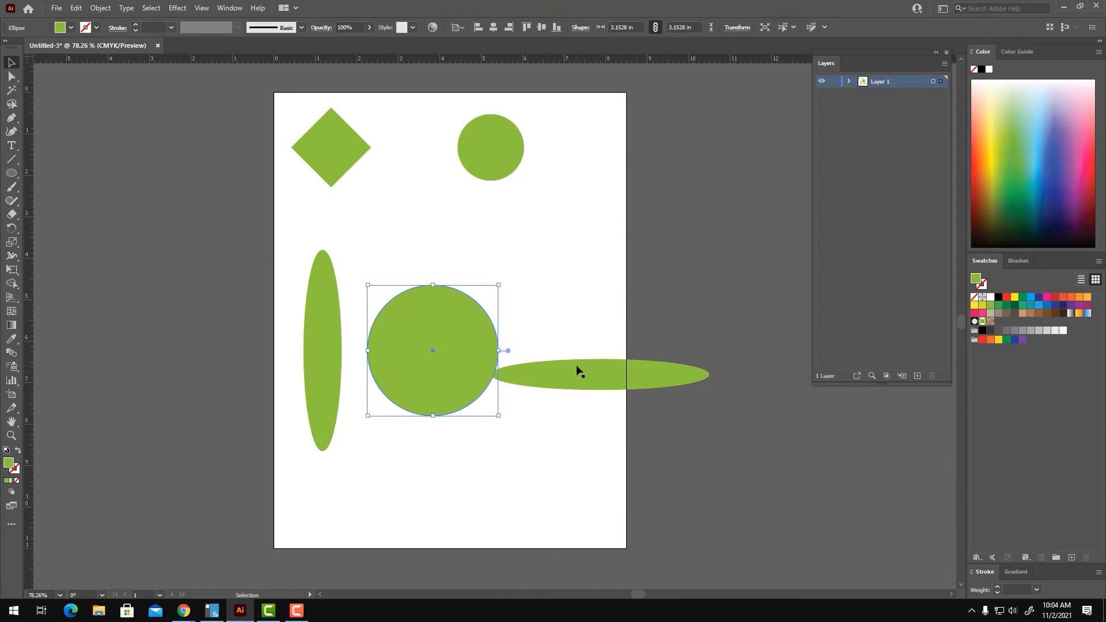
{"action": "left_click_drag", "start_coordinate": [585, 364], "coordinate": [614, 334]}
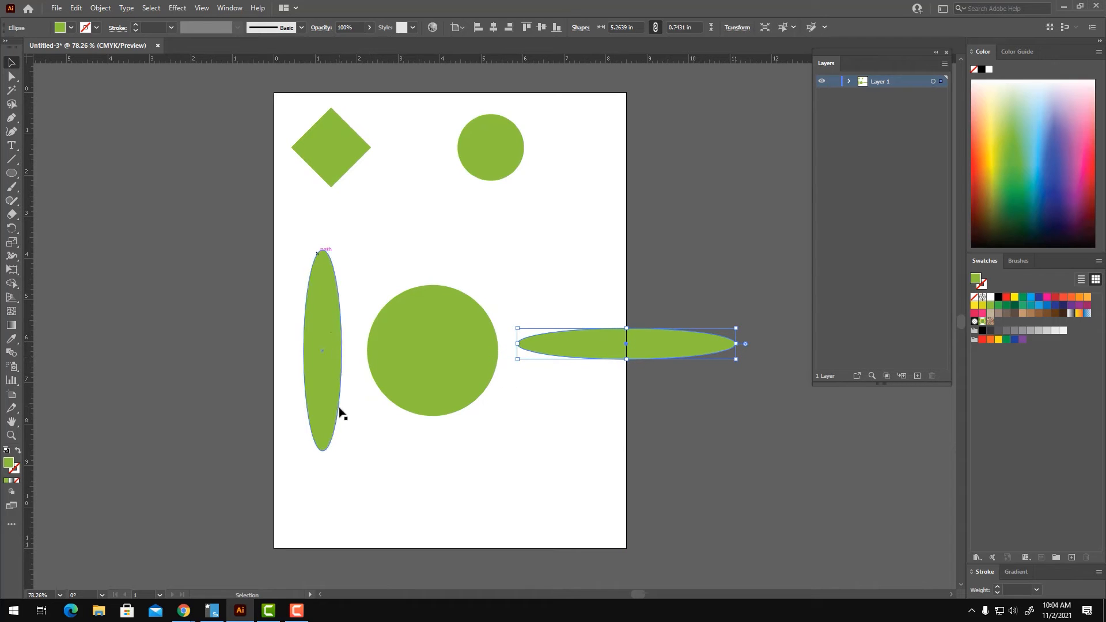
{"action": "mouse_move", "coordinate": [431, 349]}
{"action": "left_mouse_down"}
{"action": "mouse_move", "coordinate": [439, 361]}
{"action": "mouse_move", "coordinate": [422, 353]}
{"action": "left_mouse_up"}
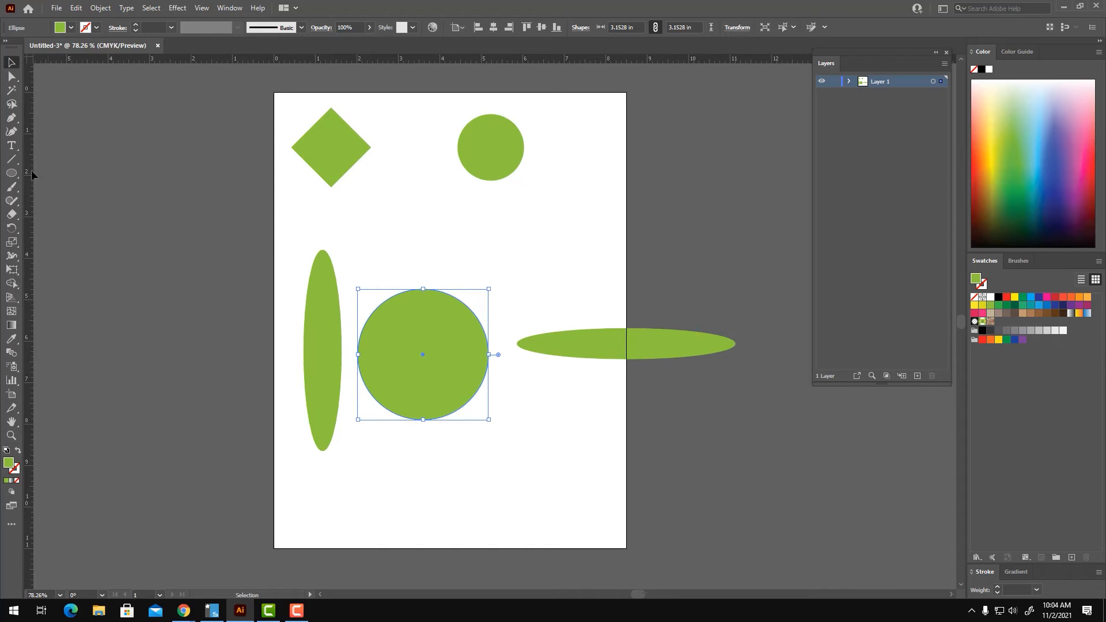
Draw a hexagon about 1.79 × 1.55 in with the Polygon tool and move it above the flat ellipse
{"action": "left_click", "coordinate": [11, 173]}
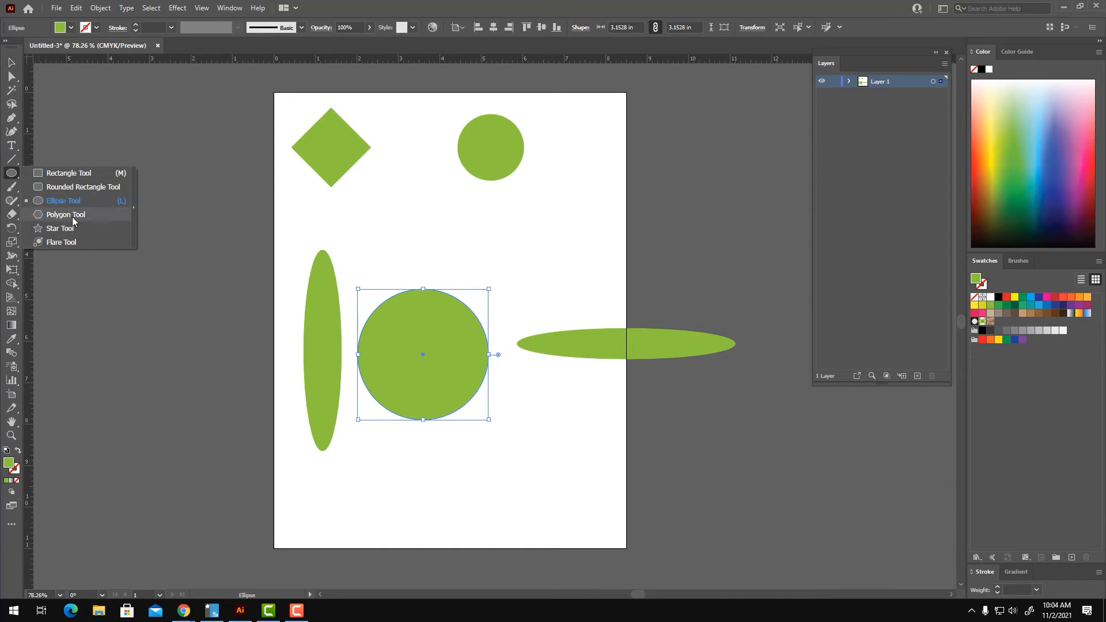
{"action": "left_click", "coordinate": [66, 214]}
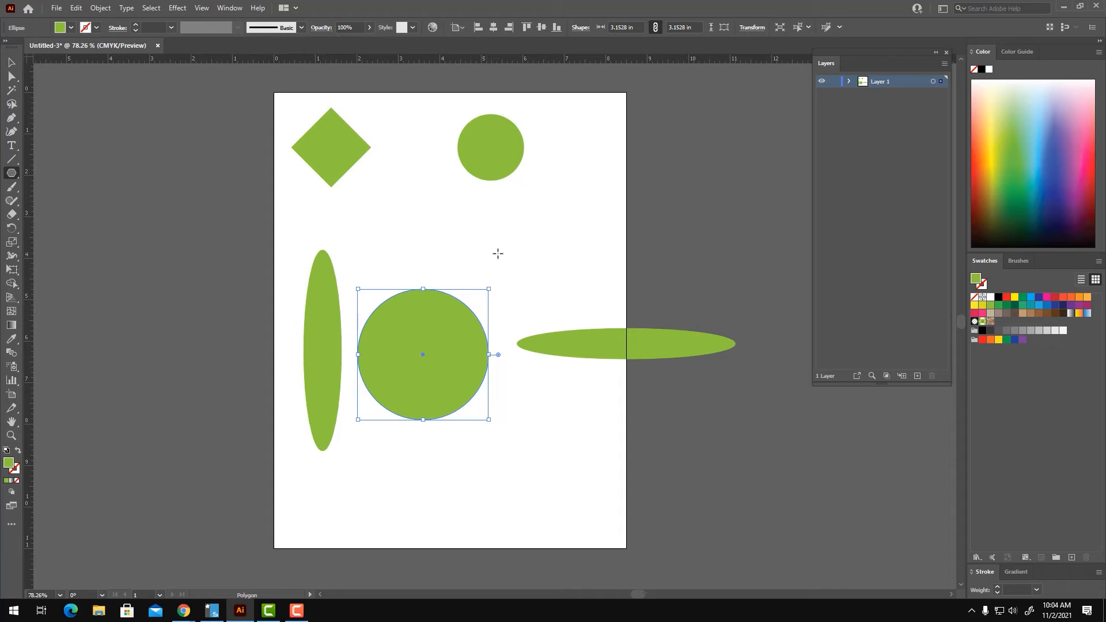
{"action": "scroll", "coordinate": [538, 466], "scroll_direction": "down", "scroll_amount": 5}
{"action": "scroll", "coordinate": [538, 465], "scroll_direction": "right", "scroll_amount": 3}
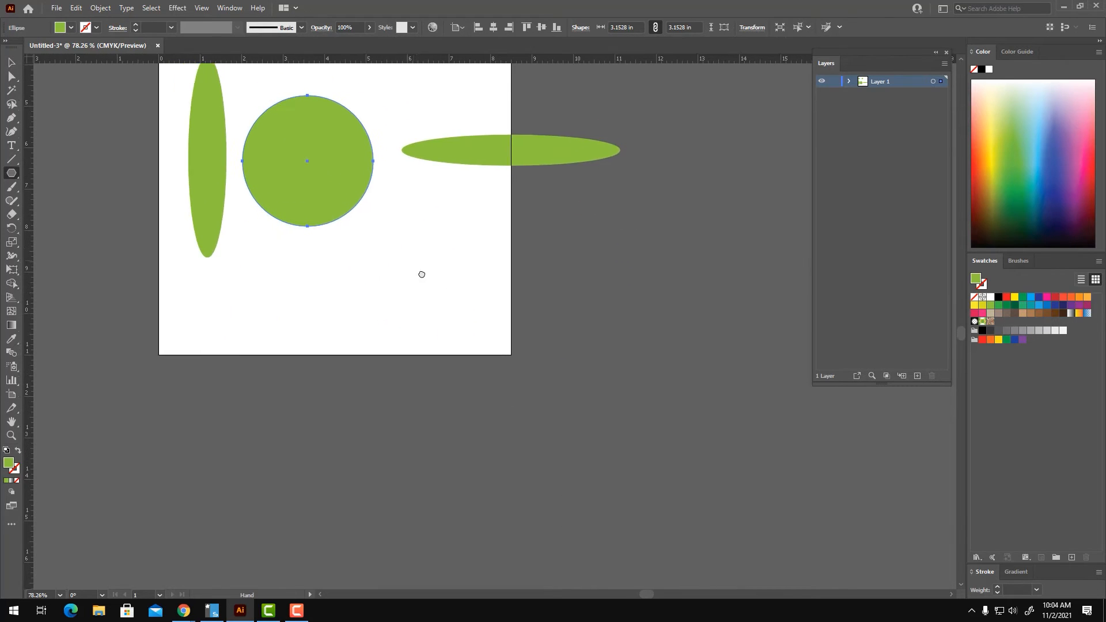
{"action": "mouse_move", "coordinate": [464, 314]}
{"action": "left_mouse_down"}
{"action": "mouse_move", "coordinate": [499, 341]}
{"action": "mouse_move", "coordinate": [420, 312]}
{"action": "left_mouse_up"}
{"action": "key", "text": "v"}
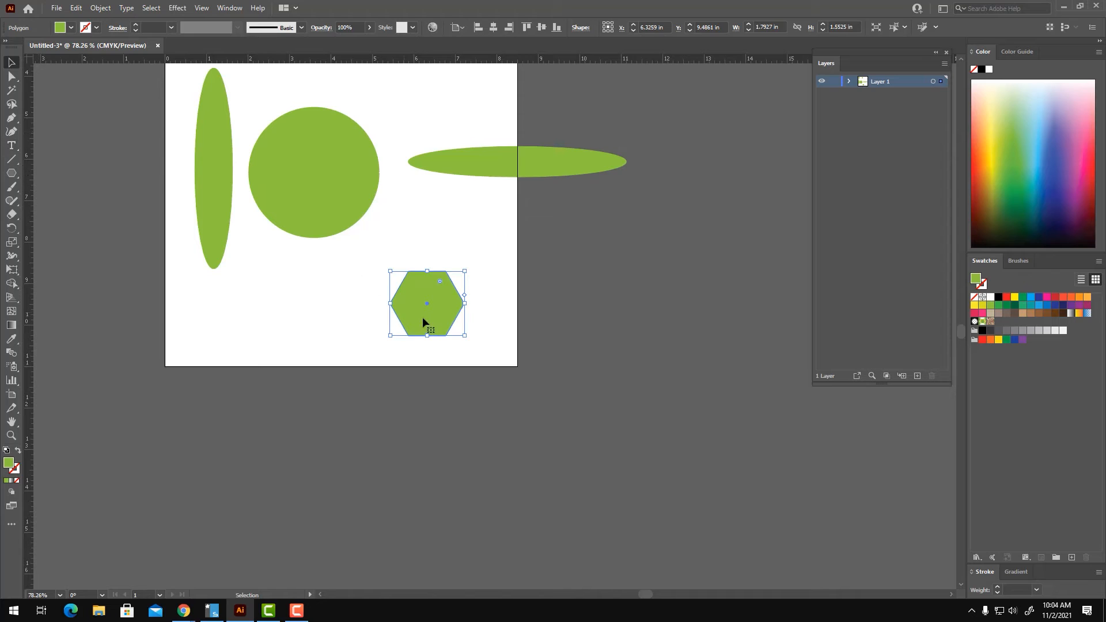
{"action": "left_click_drag", "start_coordinate": [424, 316], "coordinate": [406, 120]}
Draw a five-pointed star about 3.37 × 3.20 in and place it in the artboard's lower-right area
{"action": "left_click_drag", "start_coordinate": [11, 173], "coordinate": [59, 226]}
{"action": "left_click_drag", "start_coordinate": [444, 320], "coordinate": [514, 379]}
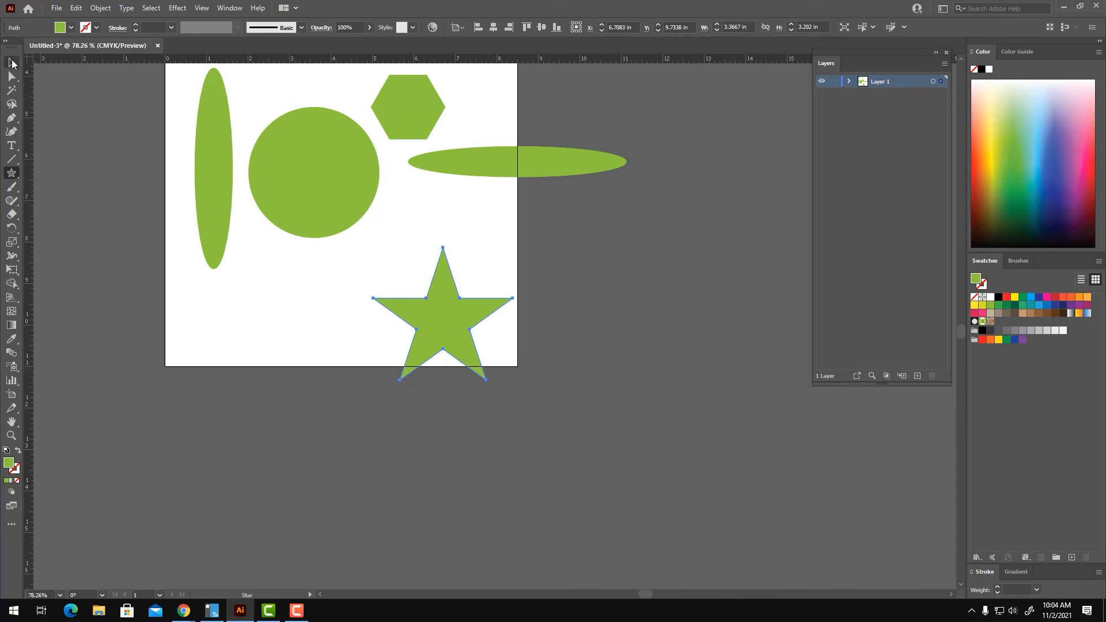
{"action": "left_click", "coordinate": [11, 62]}
{"action": "left_click_drag", "start_coordinate": [435, 318], "coordinate": [434, 287]}
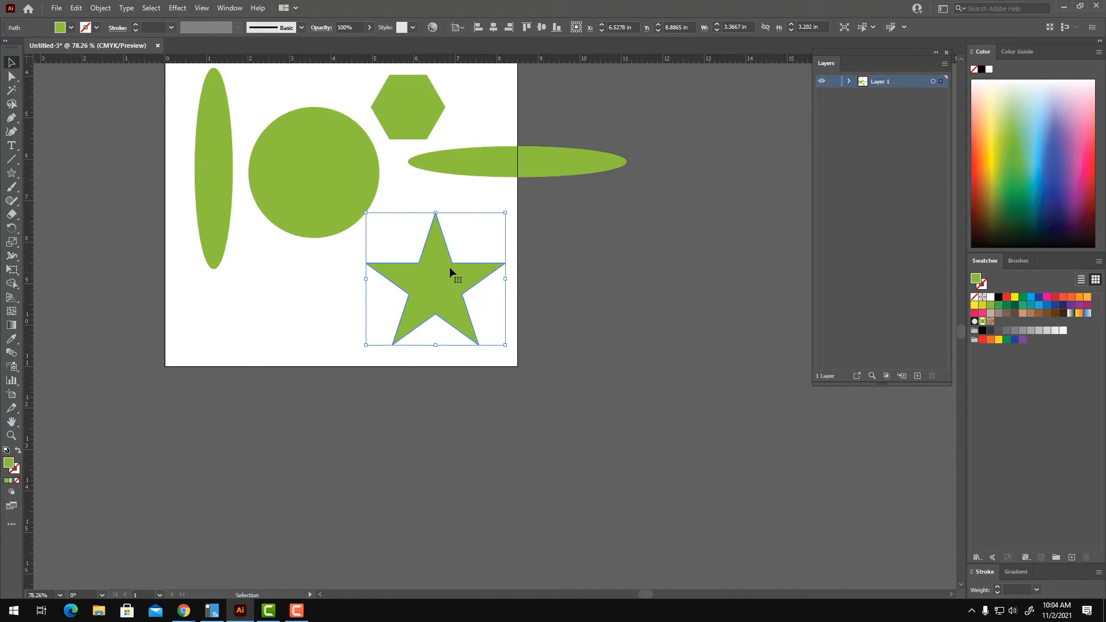
Move the flat ellipse inside the artboard below the diamond and small circle, and clear all shapes from the artboard
{"action": "scroll", "coordinate": [505, 304], "scroll_direction": "up", "scroll_amount": 5}
{"action": "scroll", "coordinate": [505, 304], "scroll_direction": "left", "scroll_amount": 2}
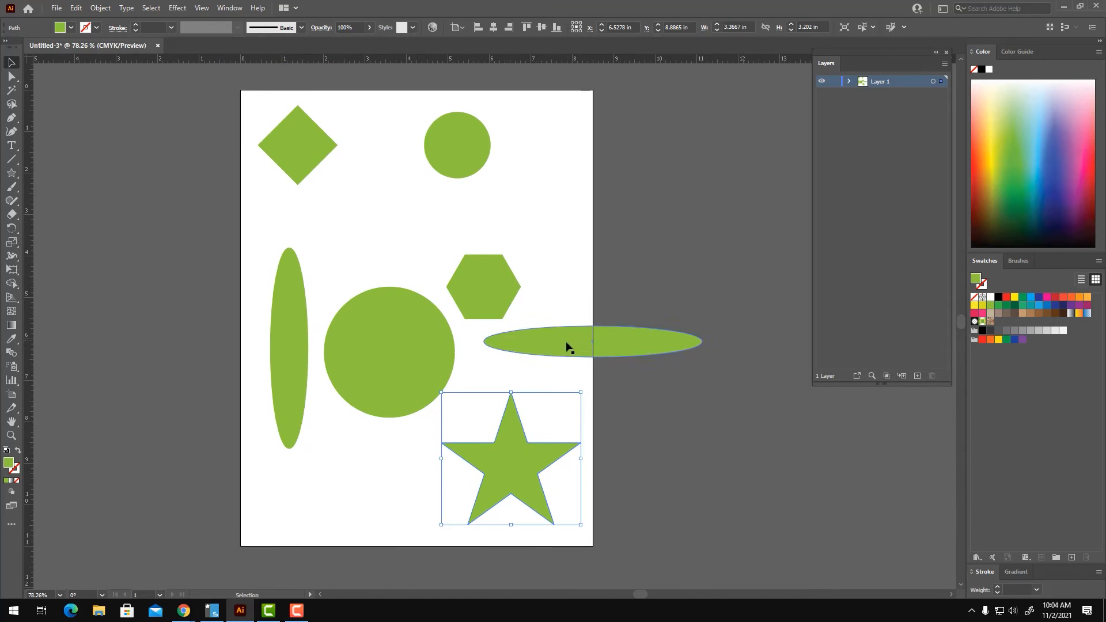
{"action": "left_click_drag", "start_coordinate": [567, 344], "coordinate": [361, 221]}
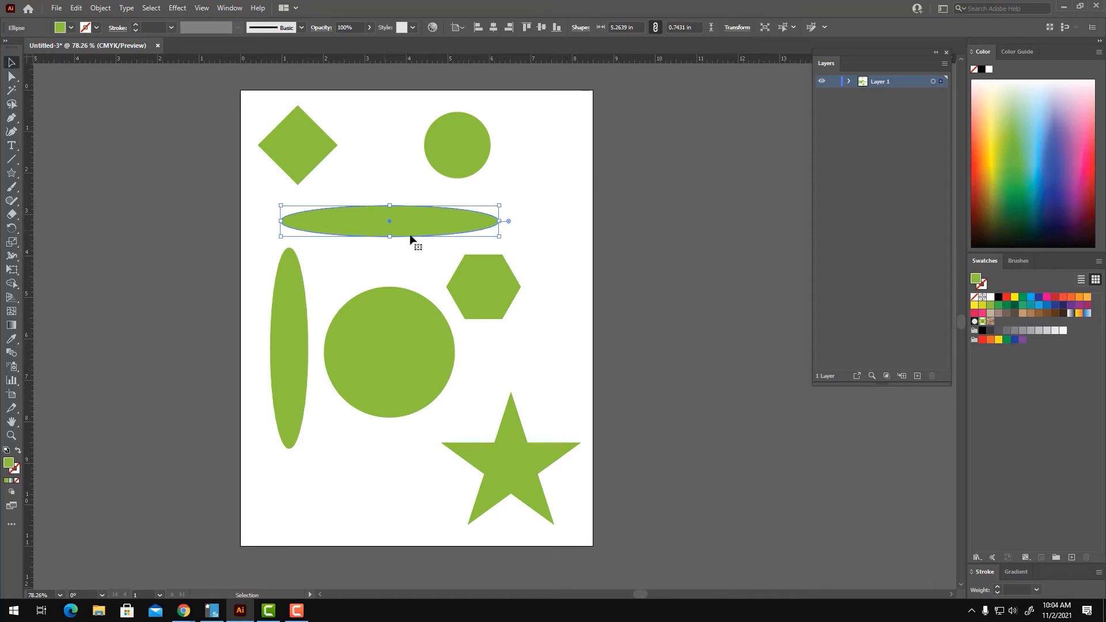
{"action": "left_click", "coordinate": [577, 280]}
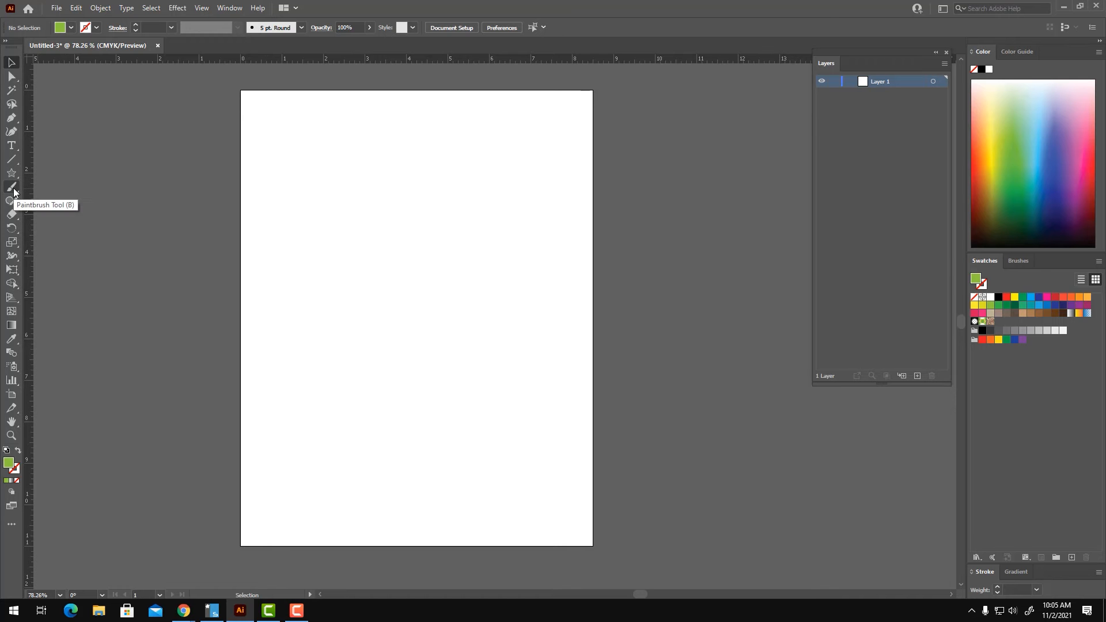
Paint a thin green arch across the upper artboard and a thick, dense scribble beneath it with the Paintbrush tool
{"action": "left_click", "coordinate": [11, 186]}
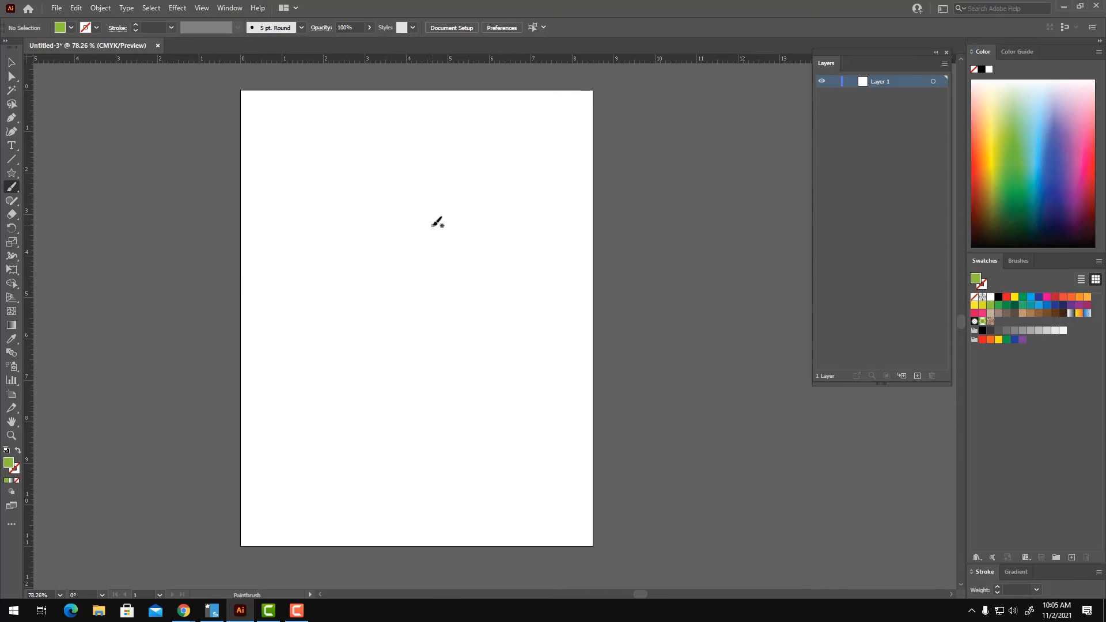
{"action": "left_click", "coordinate": [311, 242]}
{"action": "mouse_move", "coordinate": [302, 268]}
{"action": "left_mouse_down"}
{"action": "mouse_move", "coordinate": [328, 210]}
{"action": "mouse_move", "coordinate": [376, 181]}
{"action": "mouse_move", "coordinate": [432, 178]}
{"action": "mouse_move", "coordinate": [494, 202]}
{"action": "mouse_move", "coordinate": [523, 268]}
{"action": "left_mouse_up"}
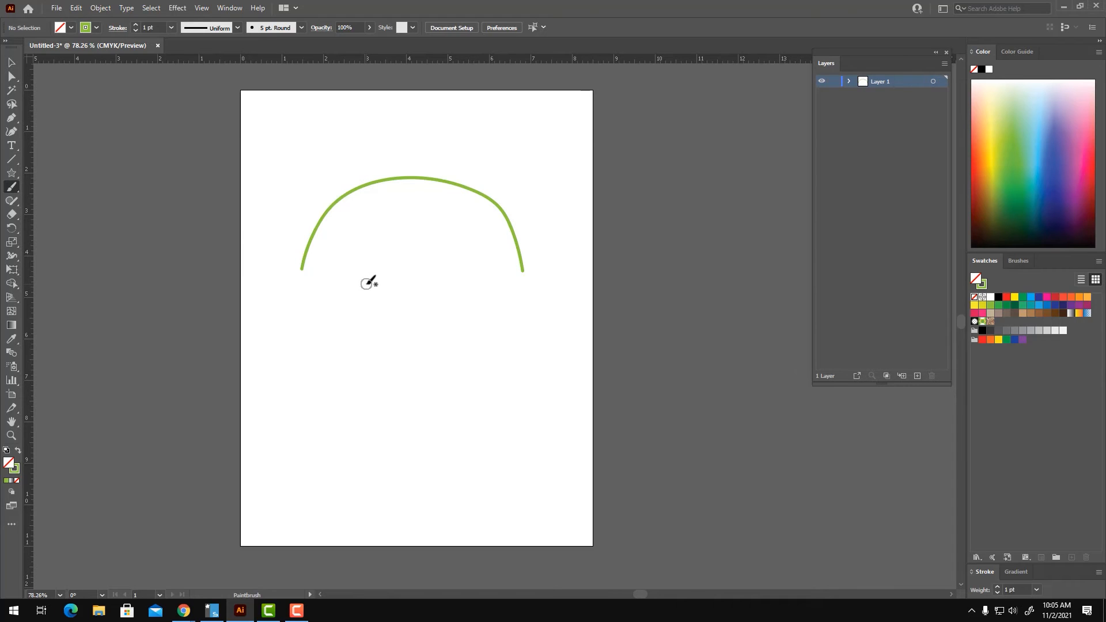
{"action": "mouse_move", "coordinate": [371, 265]}
{"action": "left_mouse_down"}
{"action": "mouse_move", "coordinate": [371, 299]}
{"action": "mouse_move", "coordinate": [386, 278]}
{"action": "mouse_move", "coordinate": [369, 339]}
{"action": "mouse_move", "coordinate": [399, 294]}
{"action": "mouse_move", "coordinate": [396, 253]}
{"action": "mouse_move", "coordinate": [372, 264]}
{"action": "mouse_move", "coordinate": [376, 251]}
{"action": "mouse_move", "coordinate": [368, 266]}
{"action": "mouse_move", "coordinate": [352, 322]}
{"action": "mouse_move", "coordinate": [352, 342]}
{"action": "mouse_move", "coordinate": [369, 305]}
{"action": "mouse_move", "coordinate": [360, 347]}
{"action": "mouse_move", "coordinate": [399, 315]}
{"action": "mouse_move", "coordinate": [406, 290]}
{"action": "mouse_move", "coordinate": [391, 276]}
{"action": "mouse_move", "coordinate": [393, 240]}
{"action": "mouse_move", "coordinate": [412, 274]}
{"action": "mouse_move", "coordinate": [395, 238]}
{"action": "mouse_move", "coordinate": [424, 242]}
{"action": "left_mouse_up"}
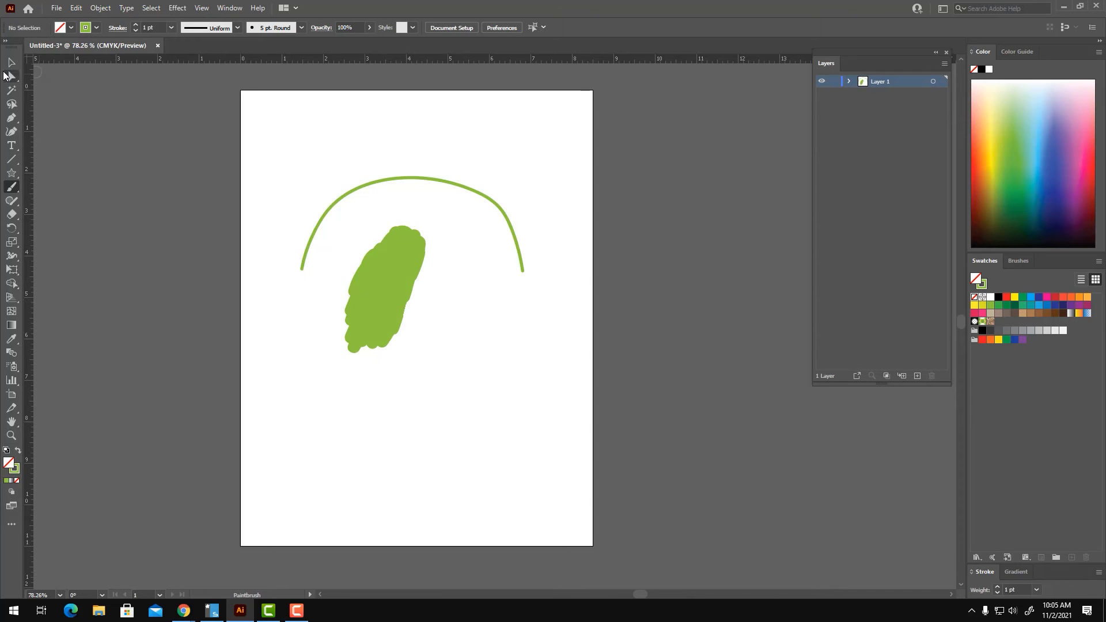
{"action": "left_click", "coordinate": [12, 62]}
{"action": "left_click", "coordinate": [397, 288]}
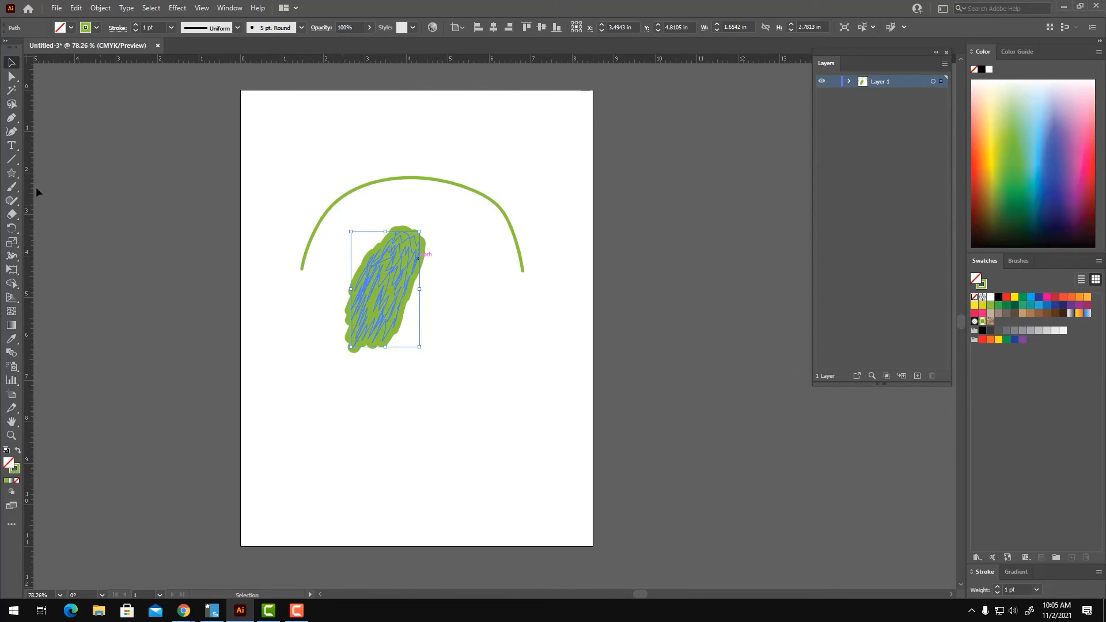
Paint a thick L-shaped stroke to the right of the scribble, and delete all the brush strokes
{"action": "left_click", "coordinate": [15, 186]}
{"action": "mouse_move", "coordinate": [450, 304]}
{"action": "left_mouse_down"}
{"action": "mouse_move", "coordinate": [484, 383]}
{"action": "mouse_move", "coordinate": [529, 377]}
{"action": "left_mouse_up"}
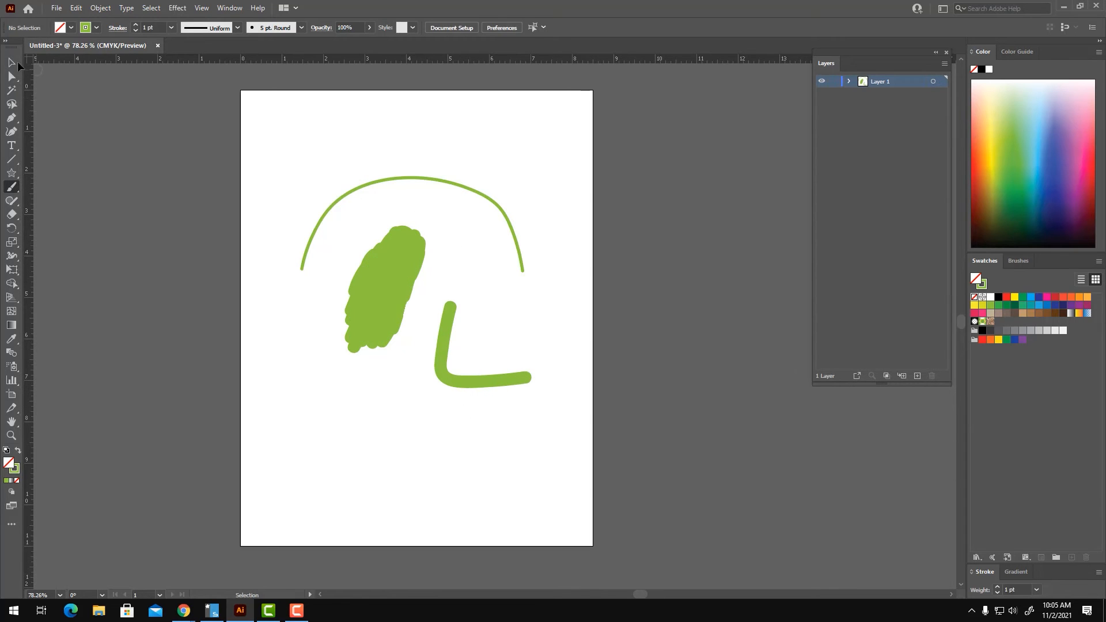
{"action": "left_click", "coordinate": [13, 62]}
{"action": "left_click_drag", "start_coordinate": [288, 129], "coordinate": [568, 463]}
{"action": "key", "text": "Delete"}
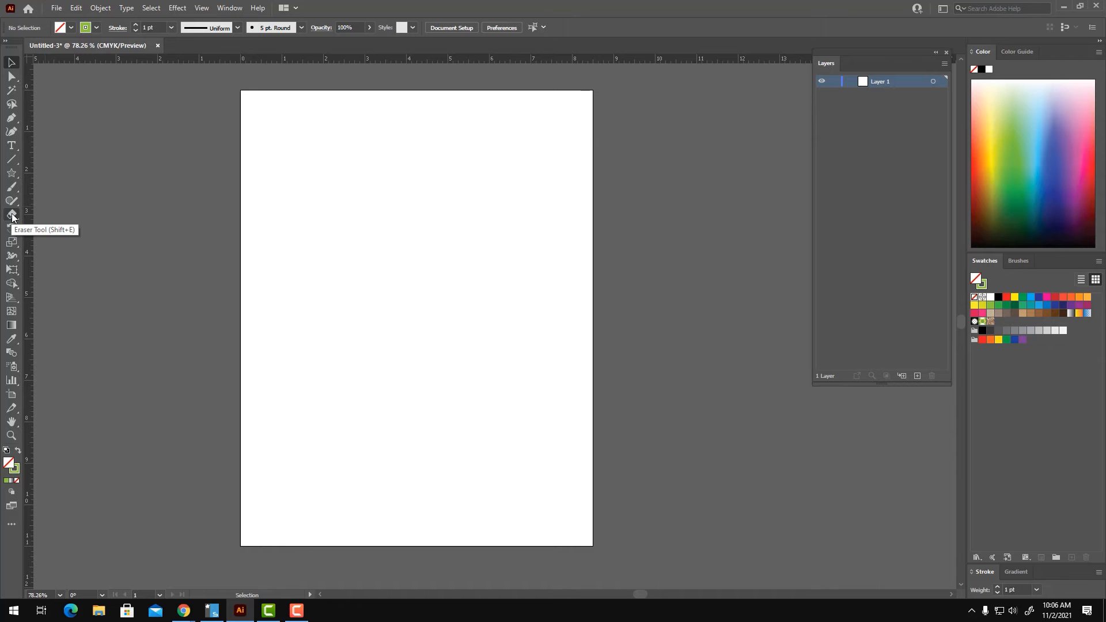
Draw a square about 3.97 in wide with the Rectangle tool, overlapping the artboard's top edge
{"action": "left_click_drag", "start_coordinate": [12, 173], "coordinate": [43, 226]}
{"action": "key", "text": "m"}
{"action": "left_click_drag", "start_coordinate": [370, 162], "coordinate": [452, 244]}
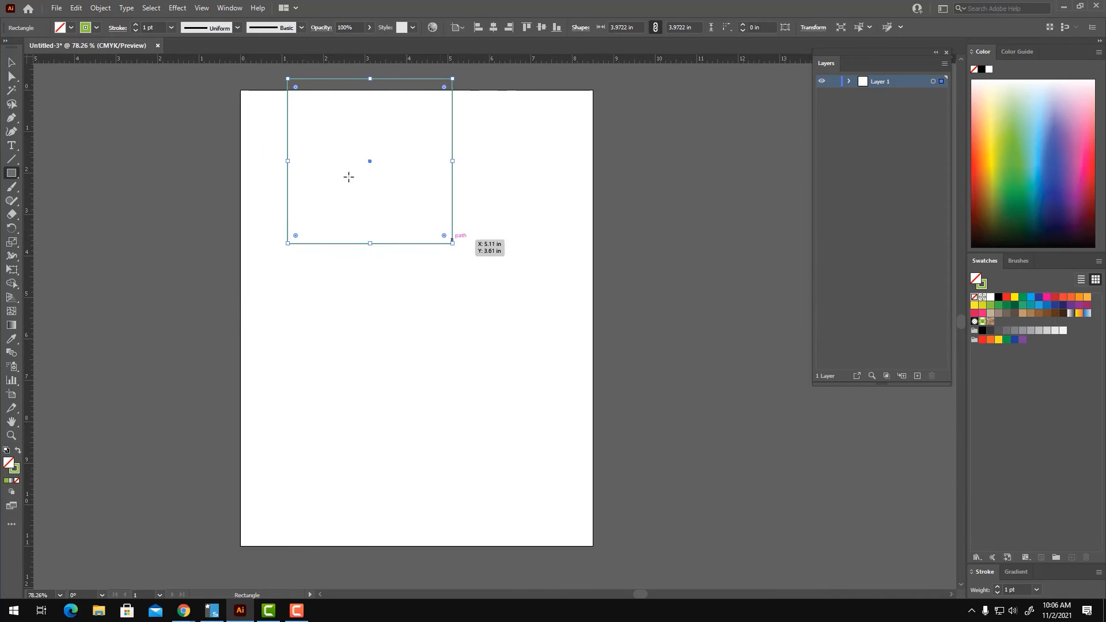
Swap the square's fill and stroke so it is filled green, and move it down into the middle of the artboard
{"action": "left_click", "coordinate": [19, 66]}
{"action": "left_click_drag", "start_coordinate": [369, 245], "coordinate": [415, 343]}
{"action": "left_click", "coordinate": [18, 450]}
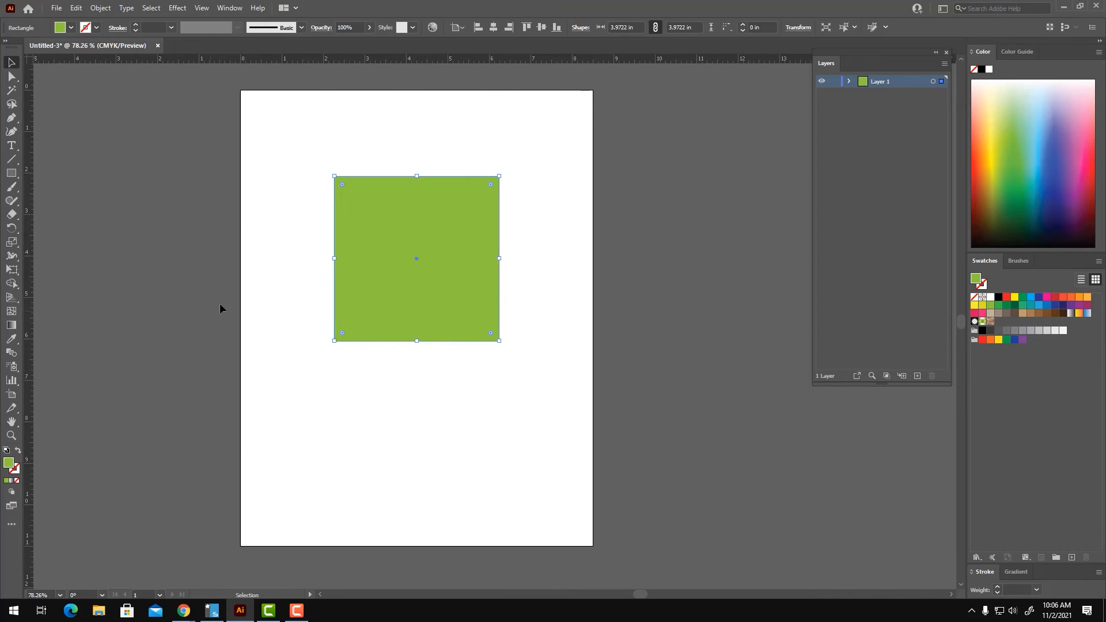
{"action": "left_click", "coordinate": [332, 306]}
{"action": "left_click_drag", "start_coordinate": [403, 288], "coordinate": [390, 307]}
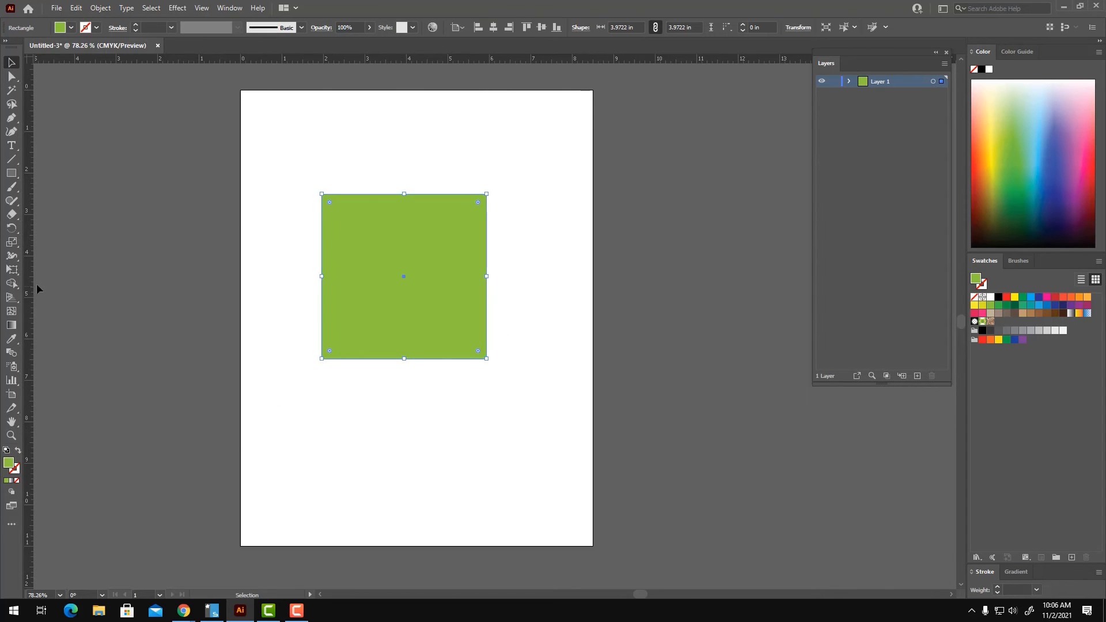
Erase a diagonal band across the green square with an enlarged Eraser, from its upper edge down past its lower edge
{"action": "left_click", "coordinate": [12, 215]}
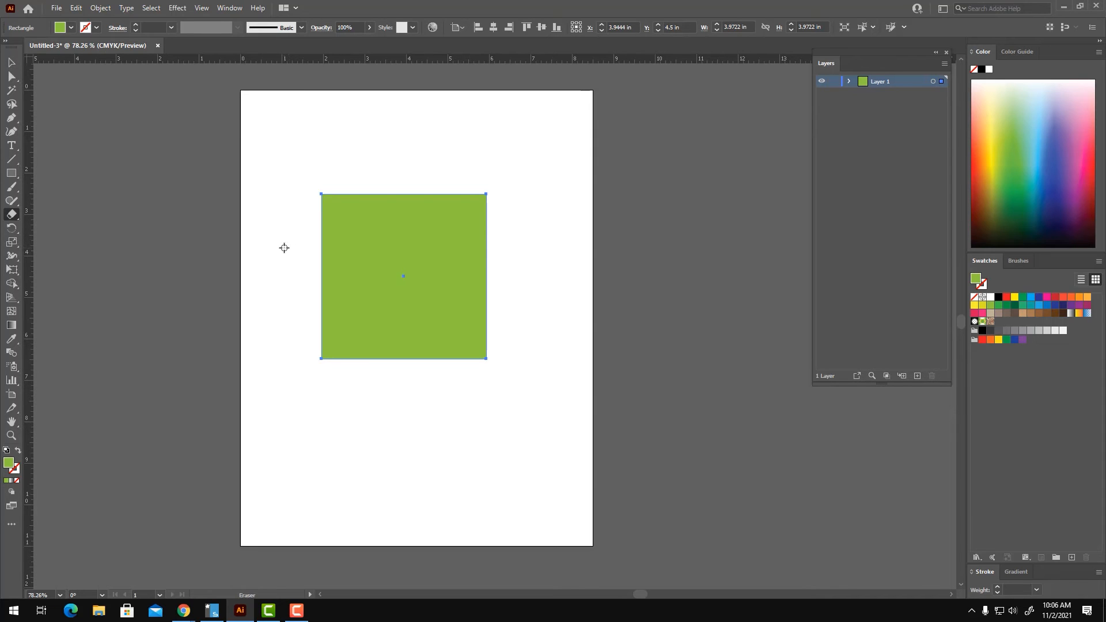
{"action": "key", "text": "bracketright"}
{"action": "key", "text": "bracketright"}
{"action": "key", "text": "bracketright"}
{"action": "mouse_move", "coordinate": [433, 192]}
{"action": "left_mouse_down"}
{"action": "mouse_move", "coordinate": [397, 268]}
{"action": "mouse_move", "coordinate": [357, 303]}
{"action": "mouse_move", "coordinate": [339, 399]}
{"action": "left_mouse_up"}
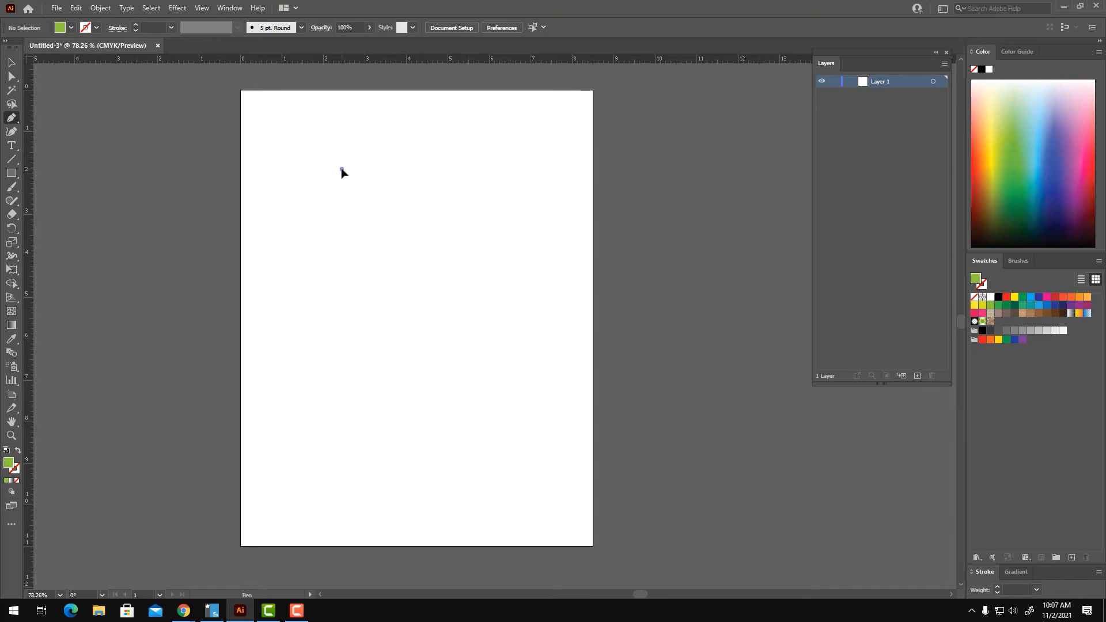
Draw a diagonal line about 3.15 in wide and 5.03 in tall with the Pen tool, with a green stroke and no fill
{"action": "left_click", "coordinate": [341, 169]}
{"action": "left_click", "coordinate": [472, 378]}
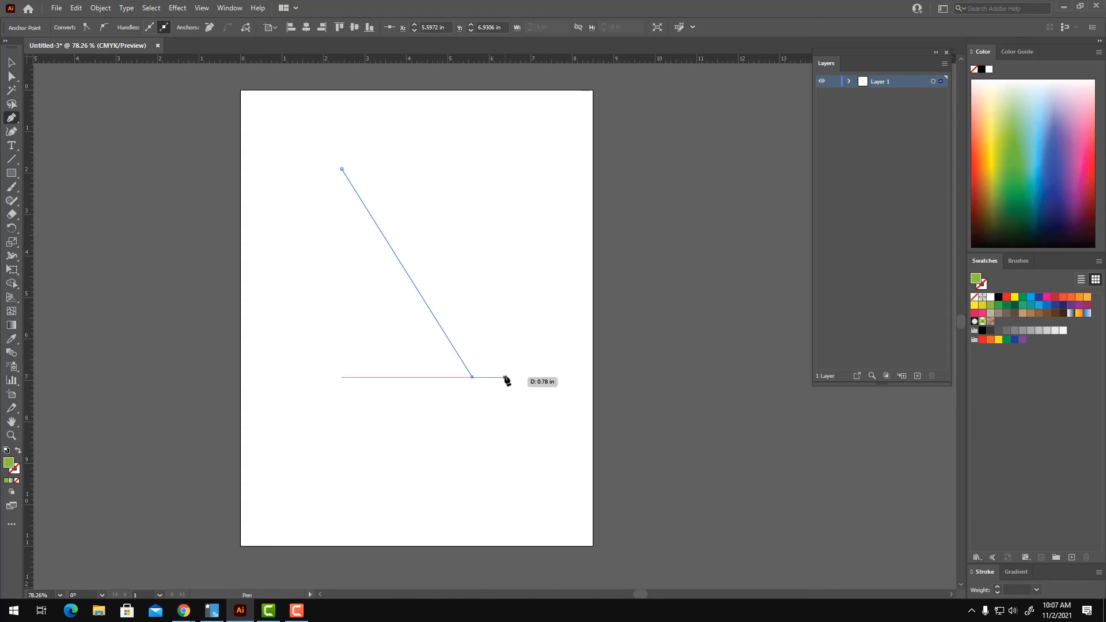
{"action": "left_click", "coordinate": [15, 64]}
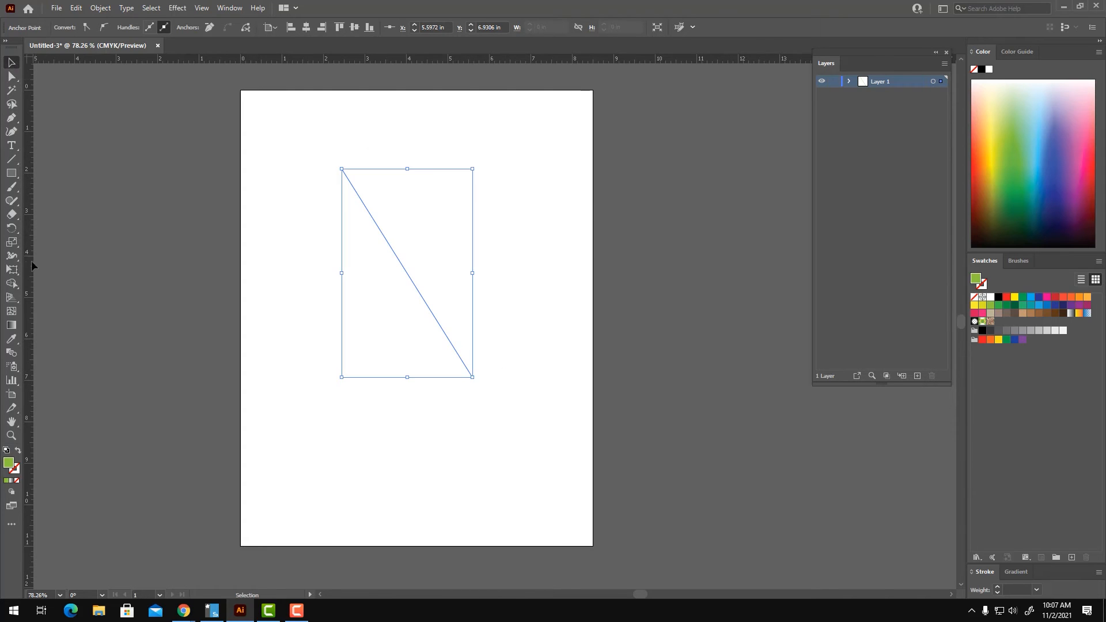
{"action": "left_click", "coordinate": [17, 453]}
{"action": "left_click", "coordinate": [611, 267]}
{"action": "left_click", "coordinate": [410, 280]}
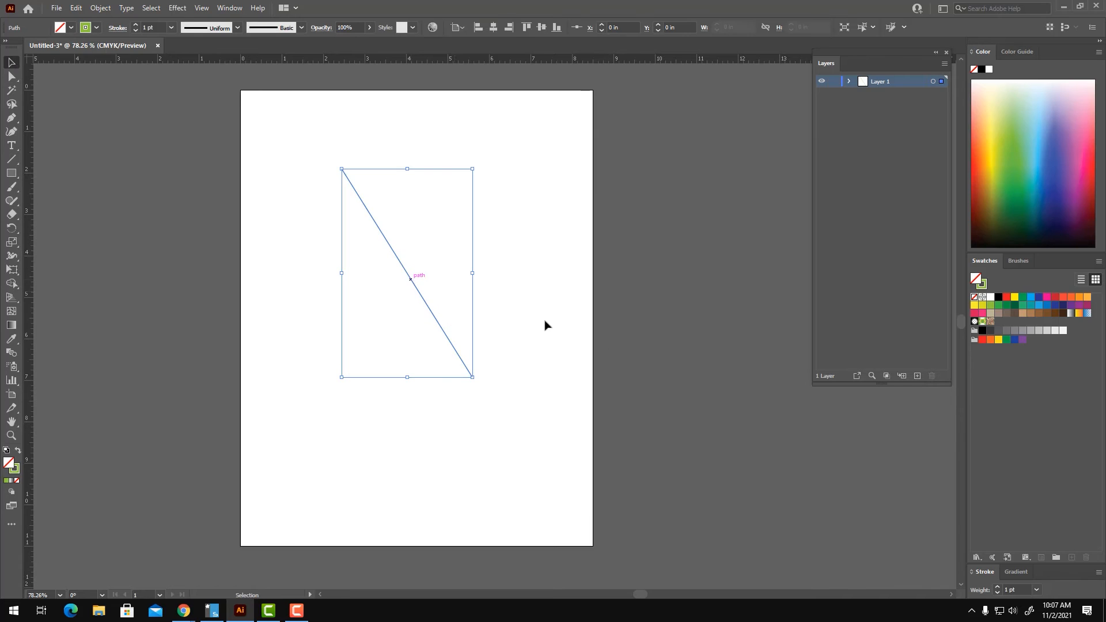
{"action": "left_click", "coordinate": [615, 410]}
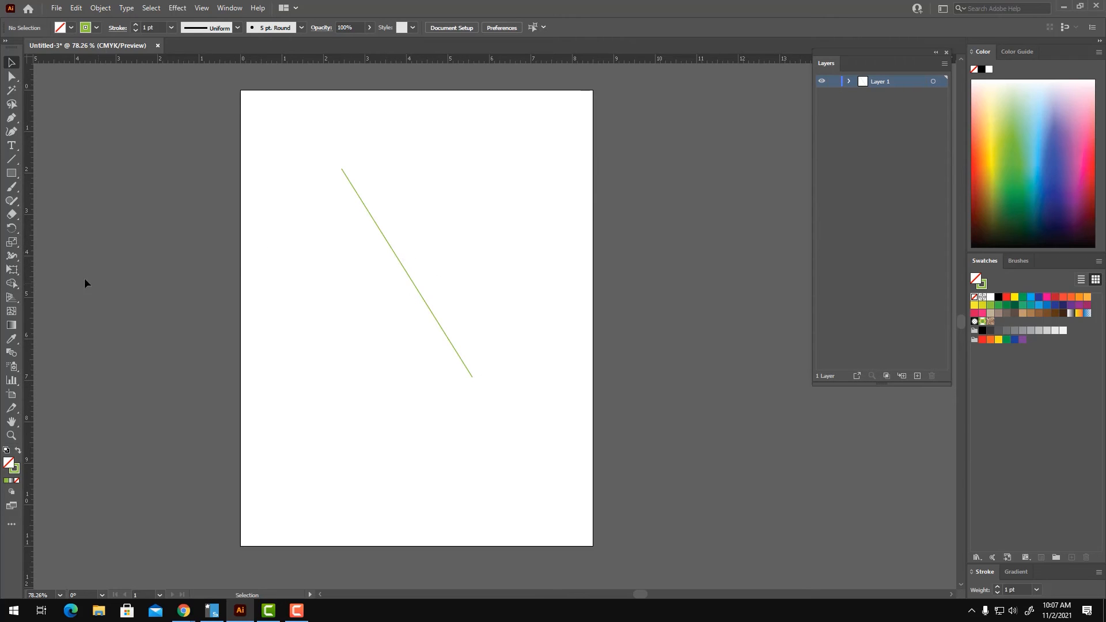
Select the diagonal line with a marquee crossing only part of it, and set its stroke weight to 12 pt
{"action": "left_click_drag", "start_coordinate": [330, 219], "coordinate": [438, 294]}
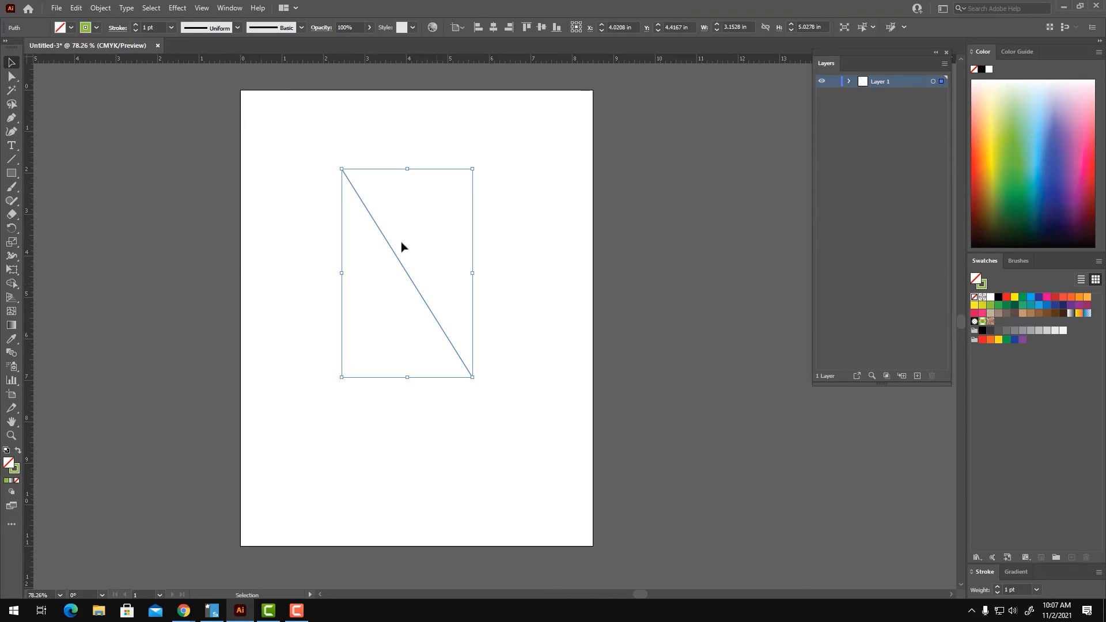
{"action": "left_click", "coordinate": [508, 247]}
{"action": "left_click_drag", "start_coordinate": [425, 226], "coordinate": [378, 298]}
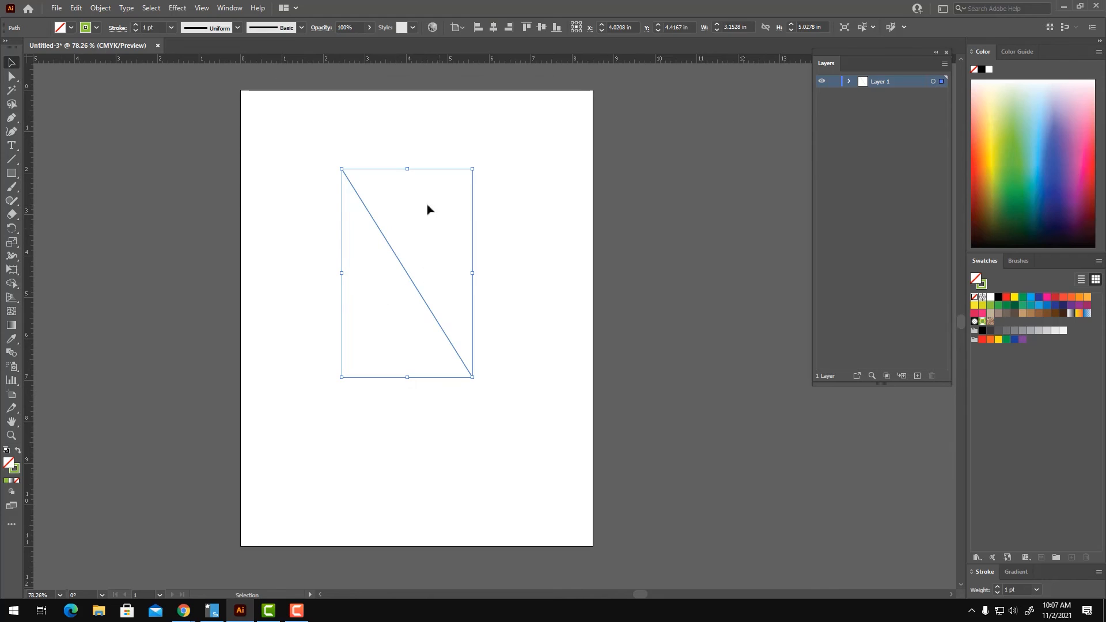
{"action": "left_click", "coordinate": [525, 264]}
{"action": "left_click_drag", "start_coordinate": [454, 227], "coordinate": [345, 328]}
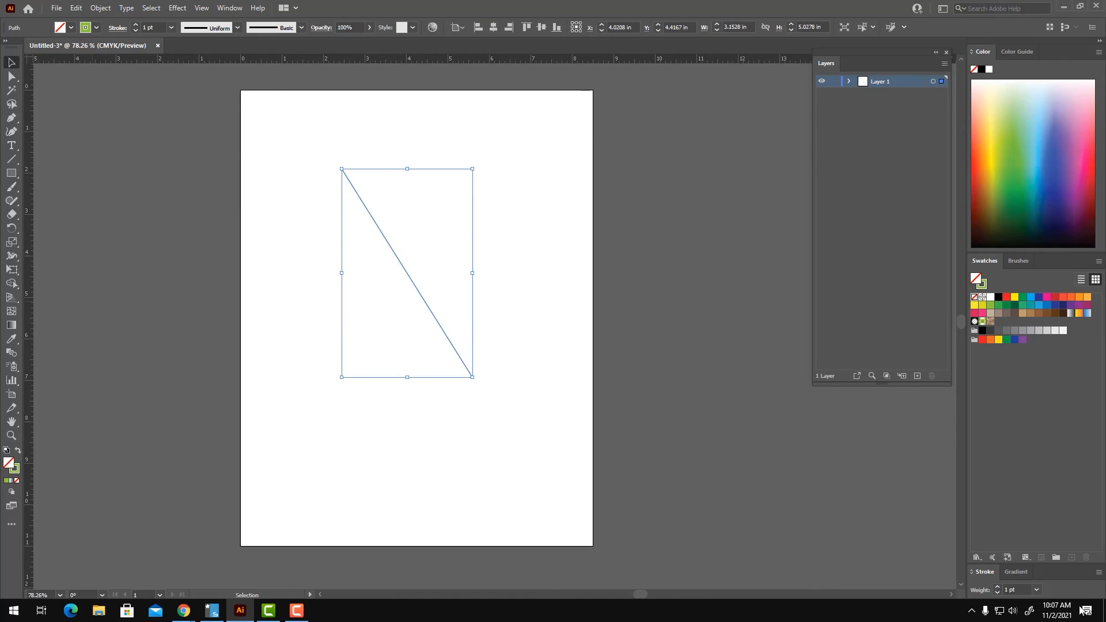
{"action": "triple_click", "coordinate": [998, 587]}
{"action": "triple_click", "coordinate": [998, 587]}
{"action": "triple_click", "coordinate": [998, 587]}
{"action": "double_click", "coordinate": [997, 587]}
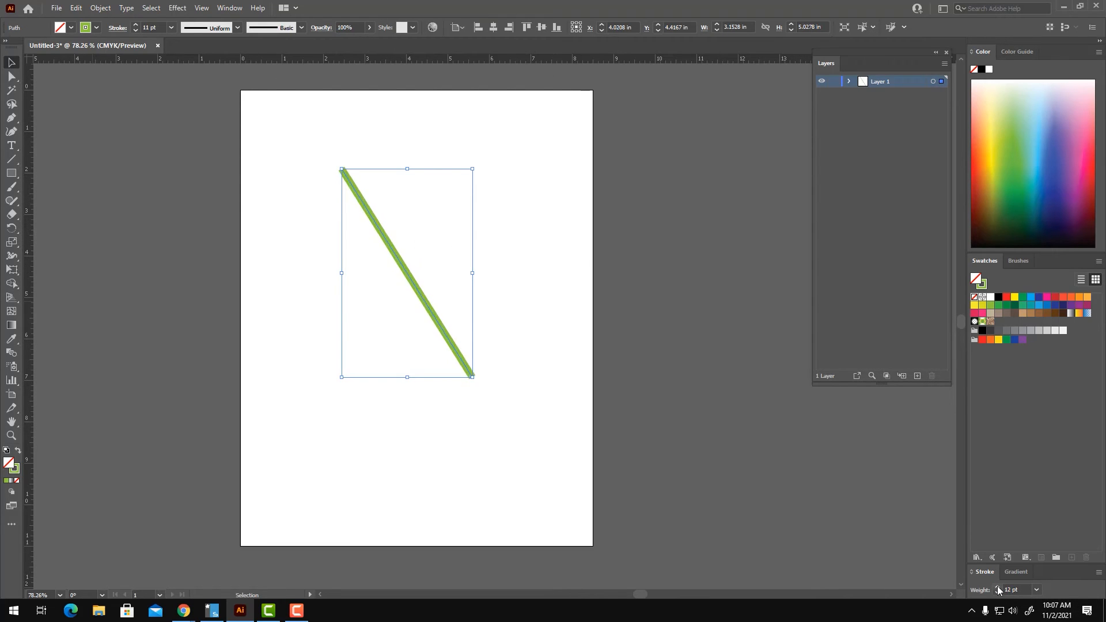
Reshape the line with the Width tool: widen its middle to about 48 pt, pinch it above that, and flare its upper end to about 87 pt
{"action": "left_click", "coordinate": [586, 397]}
{"action": "left_click_drag", "start_coordinate": [472, 251], "coordinate": [371, 323]}
{"action": "left_click", "coordinate": [13, 256]}
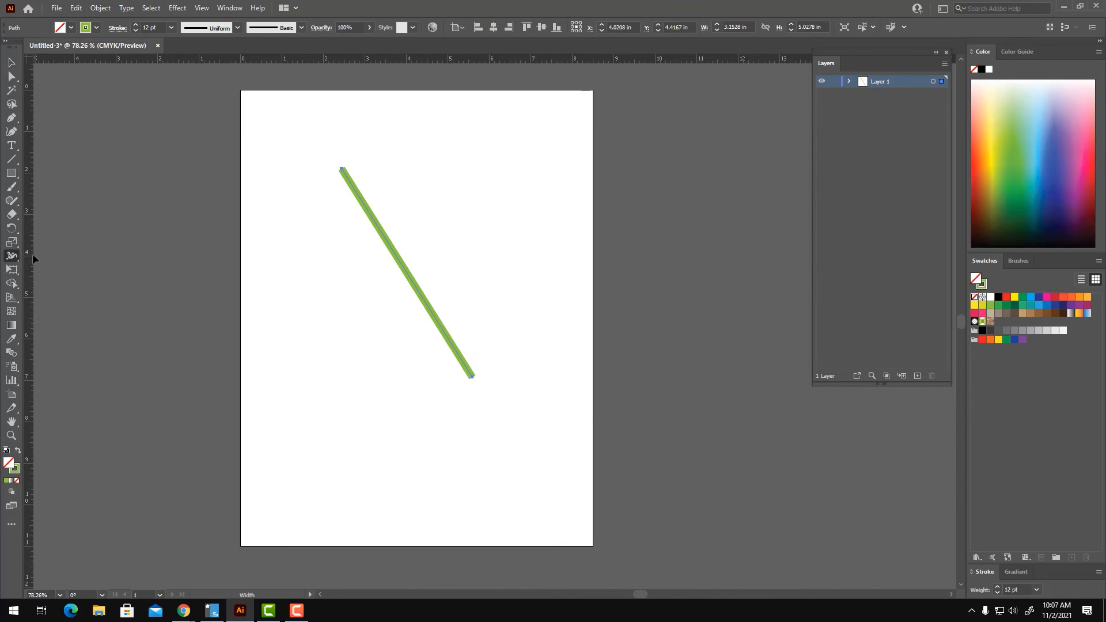
{"action": "mouse_move", "coordinate": [403, 266]}
{"action": "left_mouse_down"}
{"action": "mouse_move", "coordinate": [375, 287]}
{"action": "mouse_move", "coordinate": [395, 282]}
{"action": "left_mouse_up"}
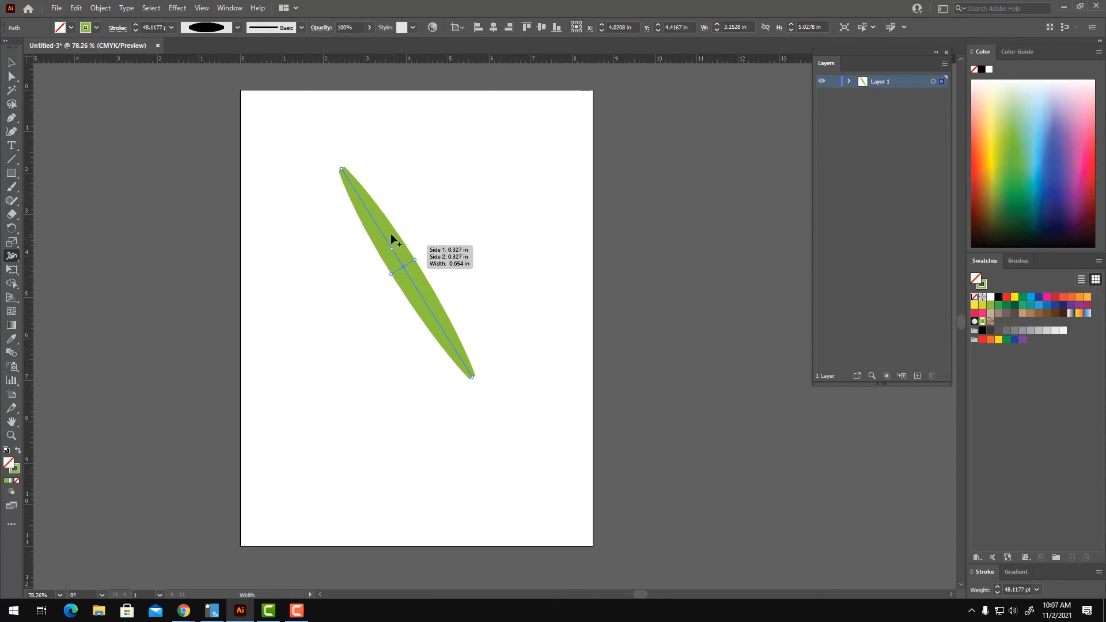
{"action": "left_click_drag", "start_coordinate": [375, 224], "coordinate": [375, 226]}
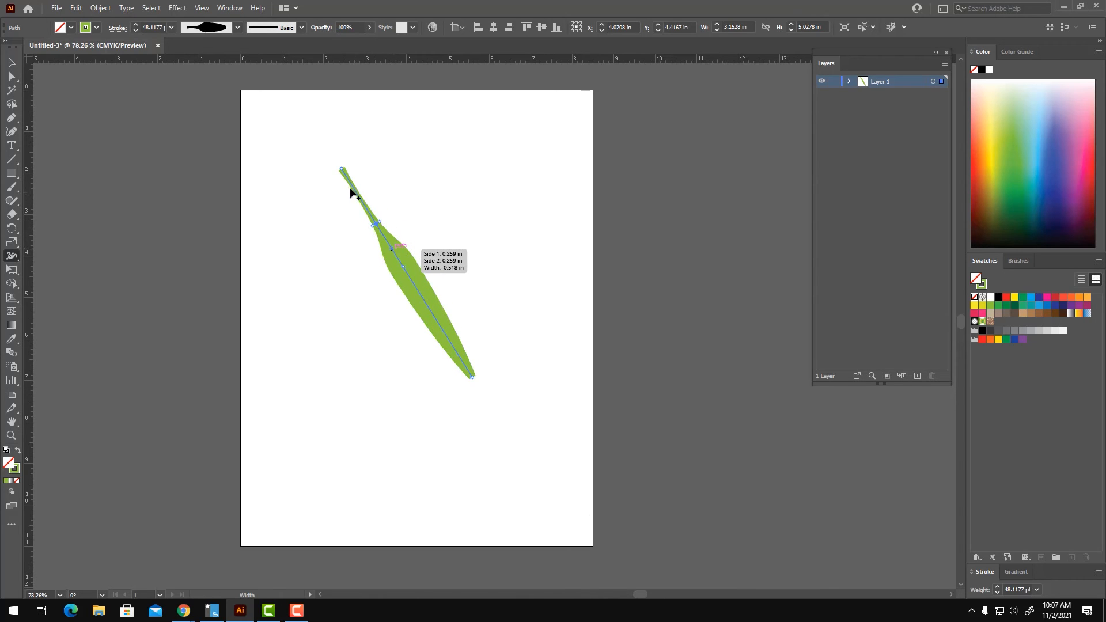
{"action": "left_click_drag", "start_coordinate": [339, 171], "coordinate": [320, 182]}
{"action": "key", "text": "v"}
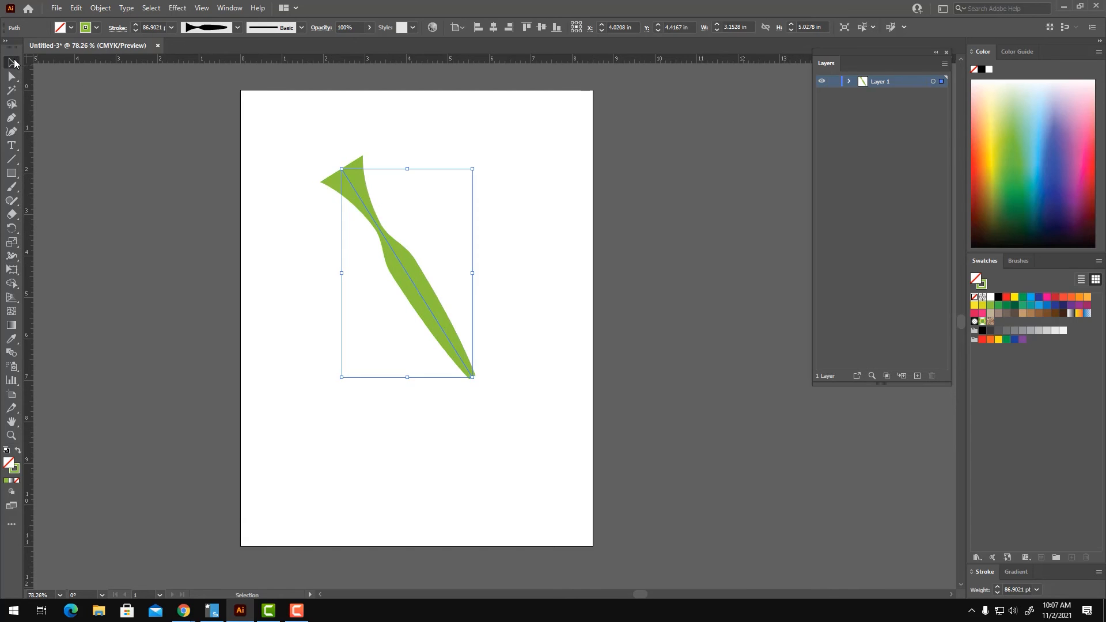
{"action": "left_click", "coordinate": [455, 289]}
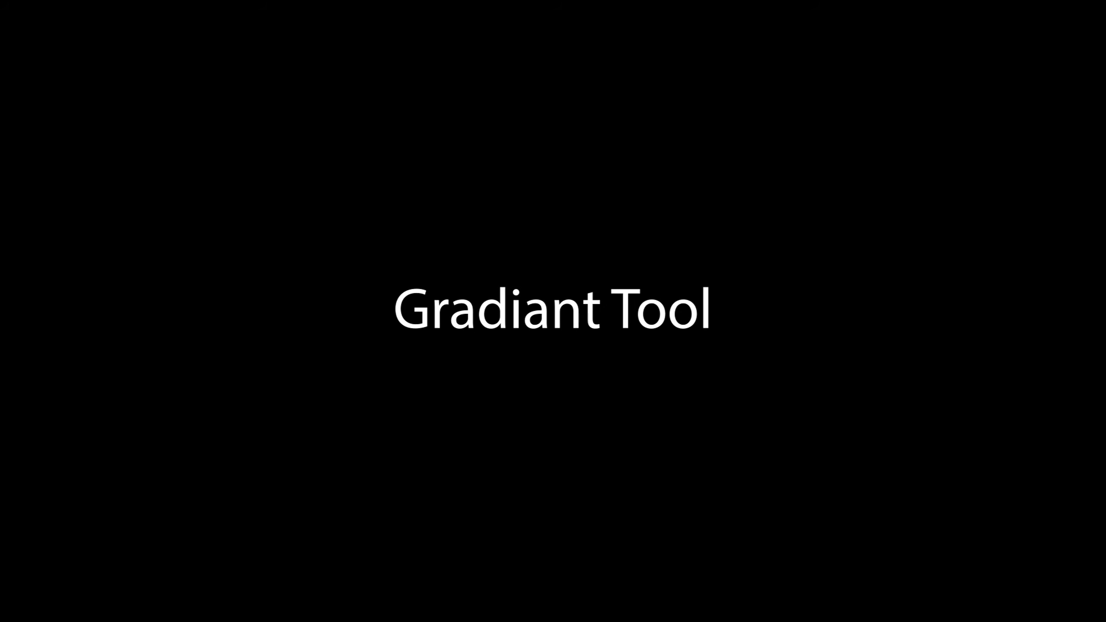
Draw a square about 4.08 in wide in the middle of the artboard and fill it with a white-to-black linear gradient
{"action": "left_click_drag", "start_coordinate": [324, 223], "coordinate": [494, 393]}
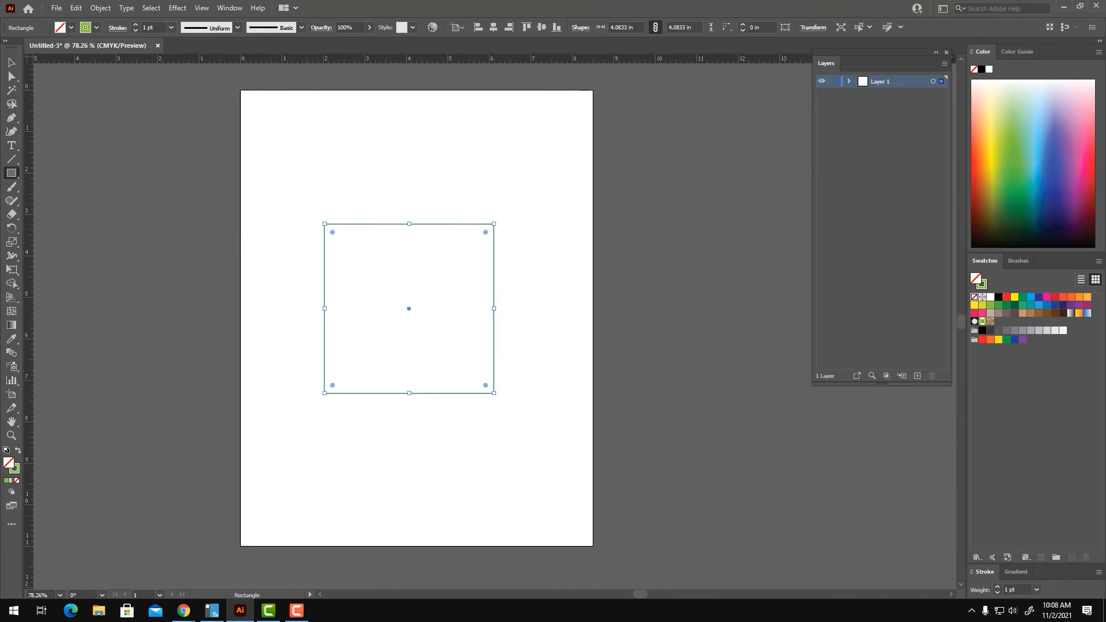
{"action": "left_click", "coordinate": [11, 326]}
{"action": "left_click", "coordinate": [11, 482]}
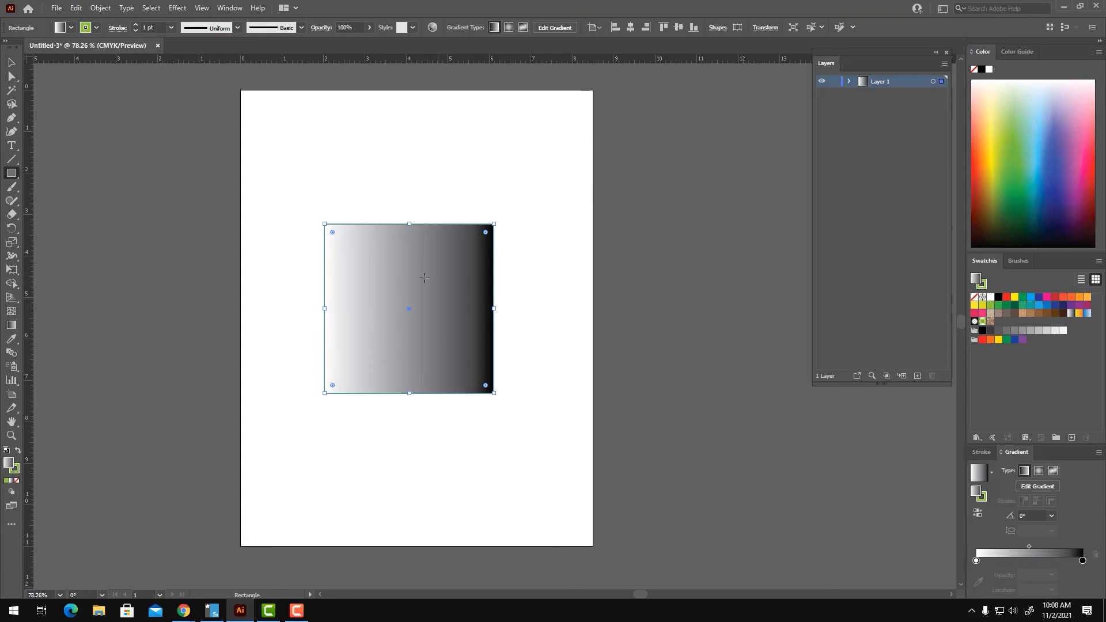
Redraw the square's linear gradient in several directions and lengths with the Gradient tool
{"action": "left_click", "coordinate": [11, 325]}
{"action": "left_click_drag", "start_coordinate": [434, 251], "coordinate": [385, 372]}
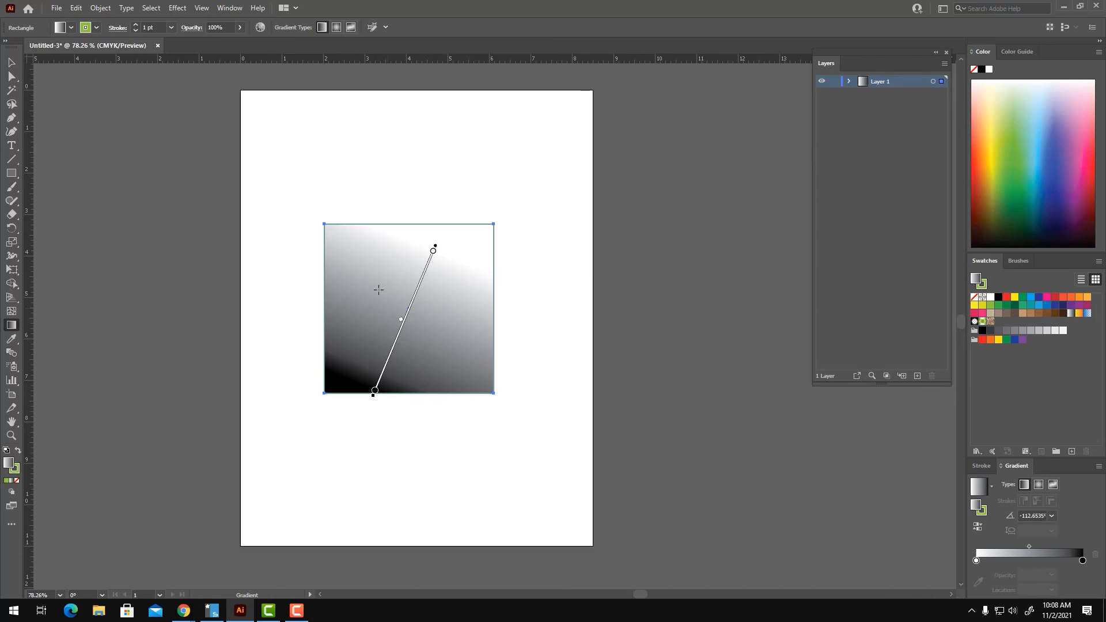
{"action": "left_click_drag", "start_coordinate": [386, 199], "coordinate": [438, 448]}
{"action": "left_click_drag", "start_coordinate": [435, 144], "coordinate": [387, 449]}
{"action": "left_click_drag", "start_coordinate": [378, 275], "coordinate": [461, 365]}
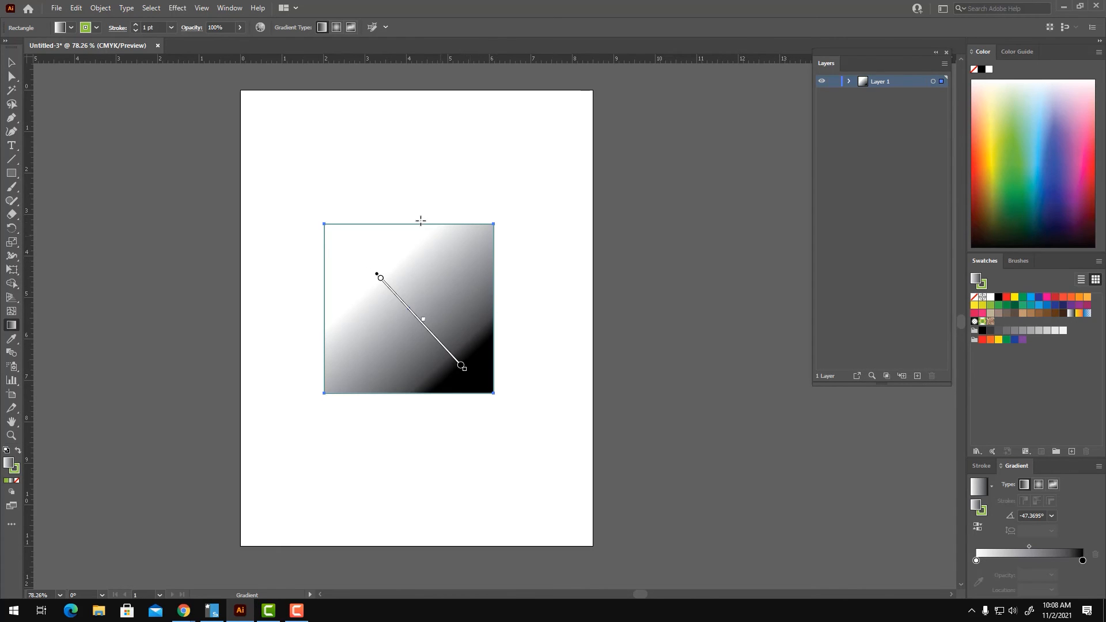
{"action": "left_click_drag", "start_coordinate": [412, 157], "coordinate": [405, 464]}
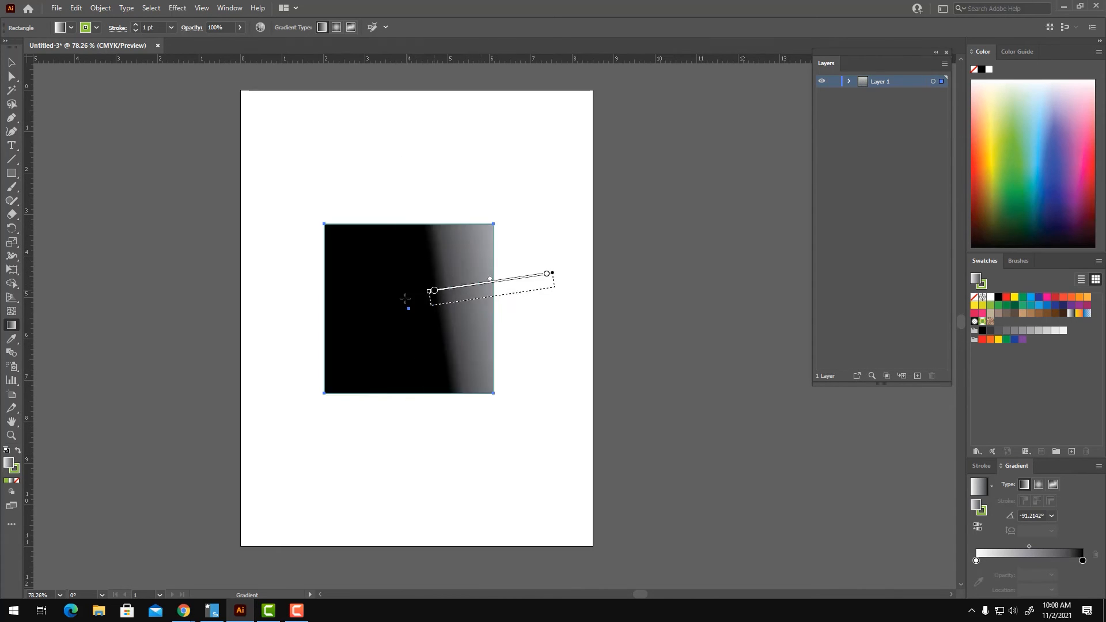
{"action": "left_click_drag", "start_coordinate": [434, 290], "coordinate": [255, 343]}
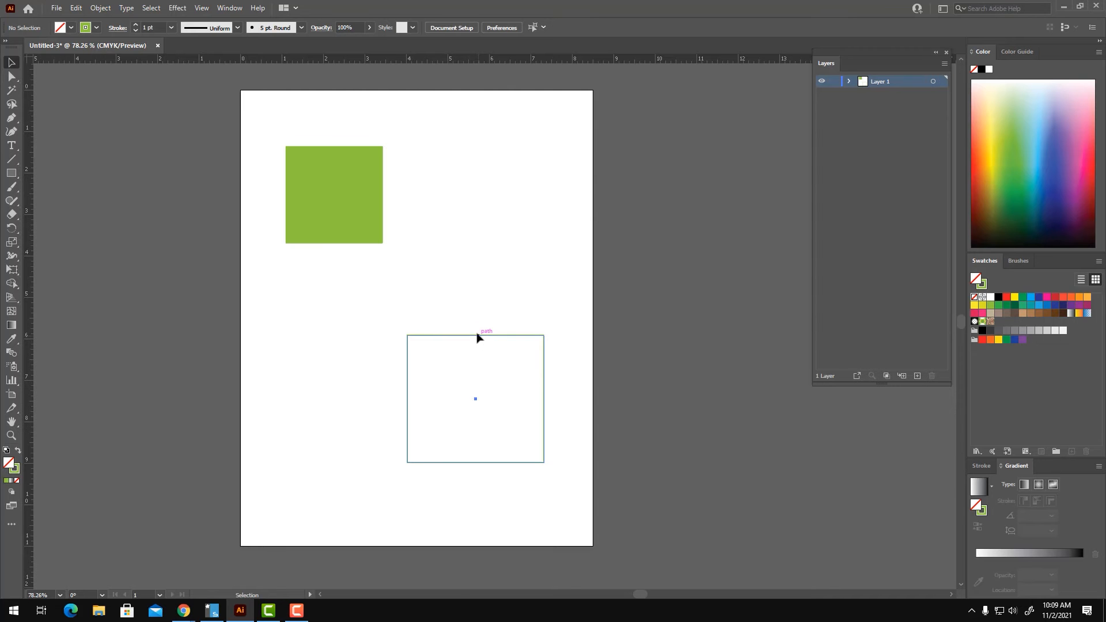
Move the outlined rectangle about 0.4 in left and 1.04 in up, and enlarge the green square proportionally from its lower-right corner
{"action": "left_click_drag", "start_coordinate": [476, 336], "coordinate": [454, 286]}
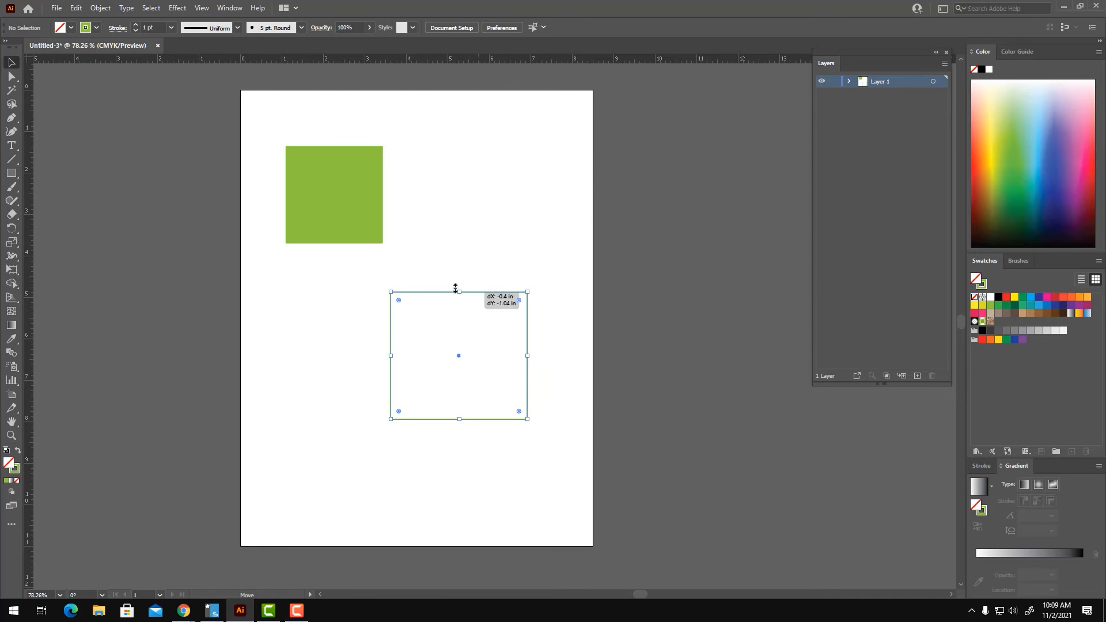
{"action": "left_click", "coordinate": [501, 267]}
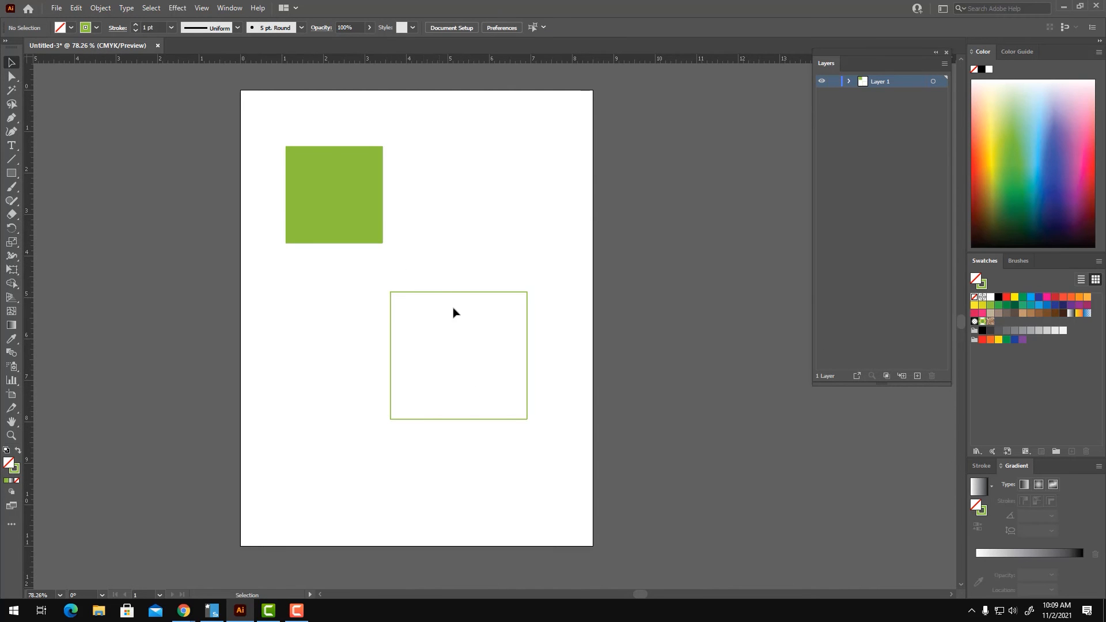
{"action": "left_click", "coordinate": [369, 233]}
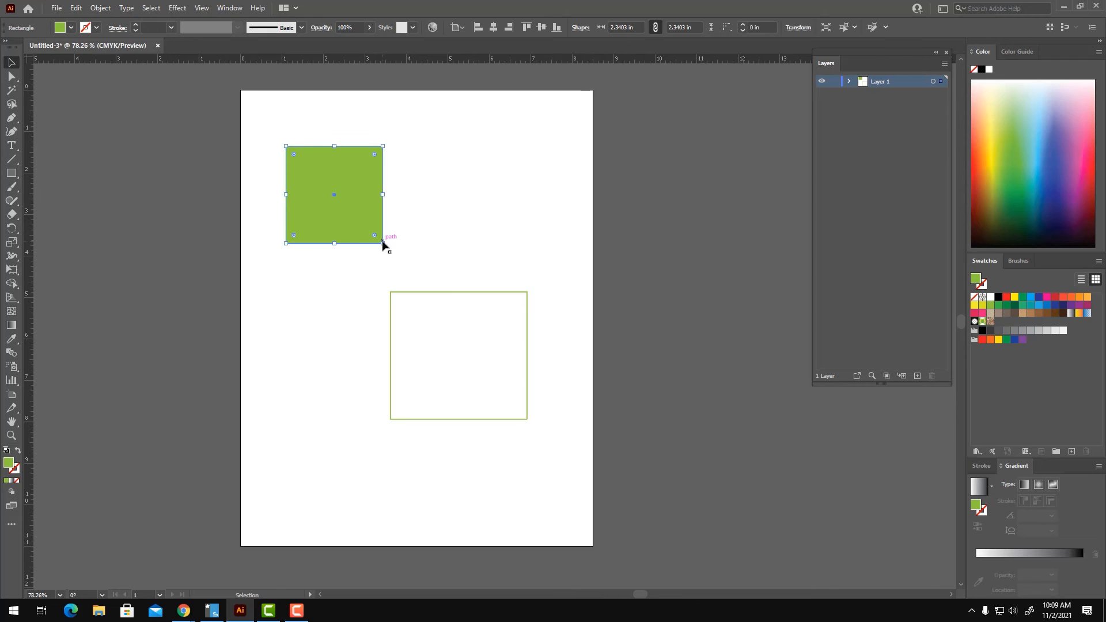
{"action": "left_click_drag", "start_coordinate": [383, 243], "coordinate": [404, 265]}
{"action": "left_click", "coordinate": [429, 233]}
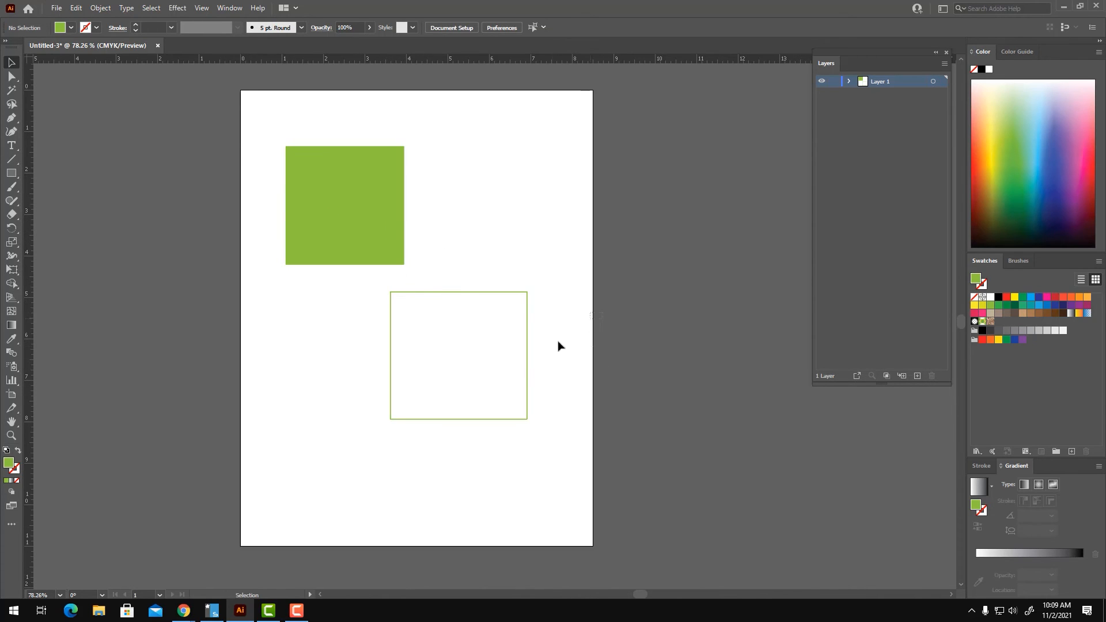
Select the outlined rectangle and sample the green square's fill onto it with the Eyedropper tool
{"action": "left_click_drag", "start_coordinate": [593, 313], "coordinate": [474, 403]}
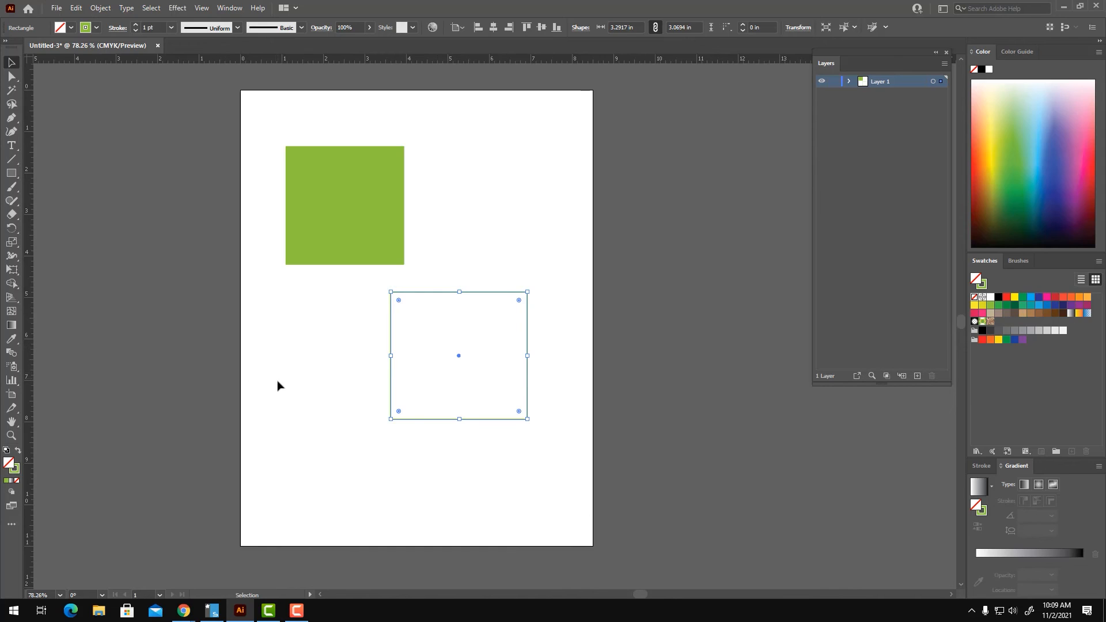
{"action": "left_click", "coordinate": [10, 339]}
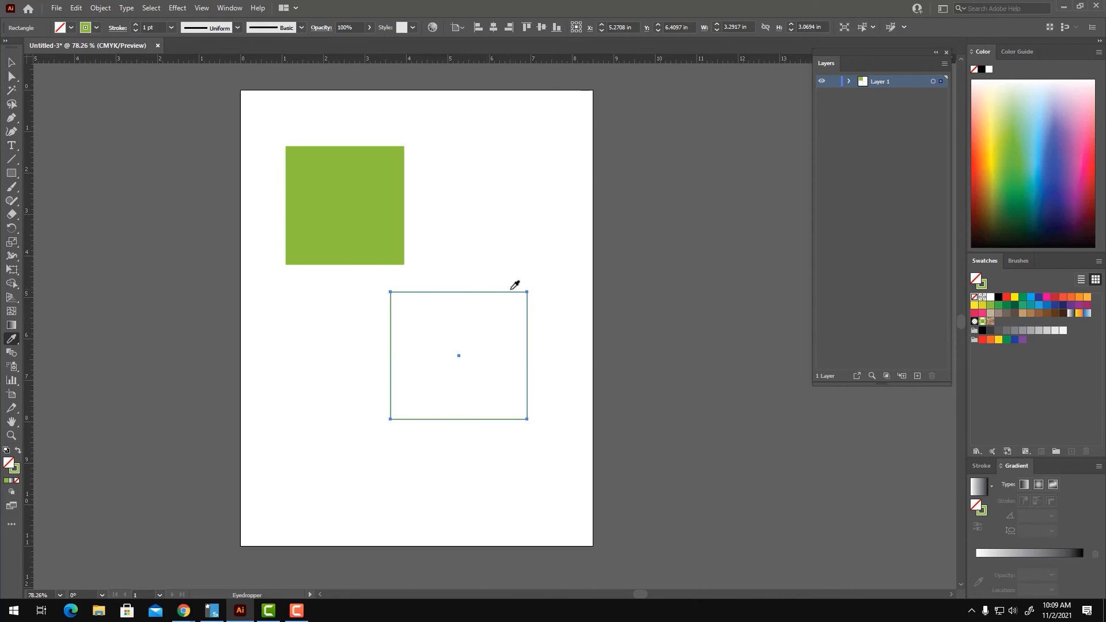
{"action": "left_click", "coordinate": [332, 191]}
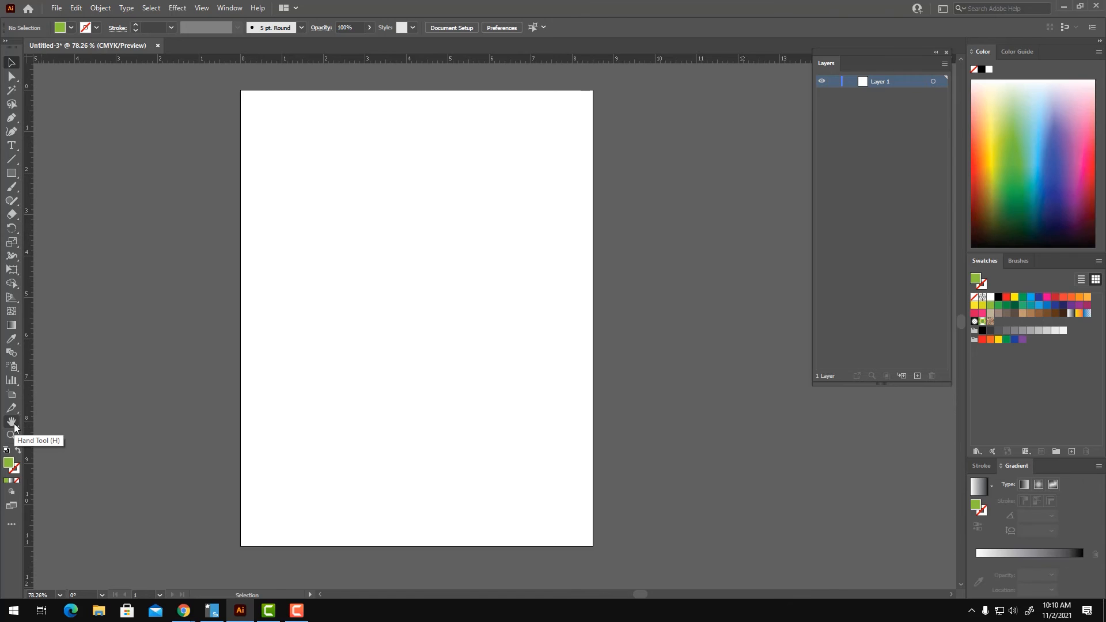
Pan the empty artboard in different directions with the Hand tool, selected directly and activated temporarily from the Selection tool
{"action": "left_click", "coordinate": [14, 425]}
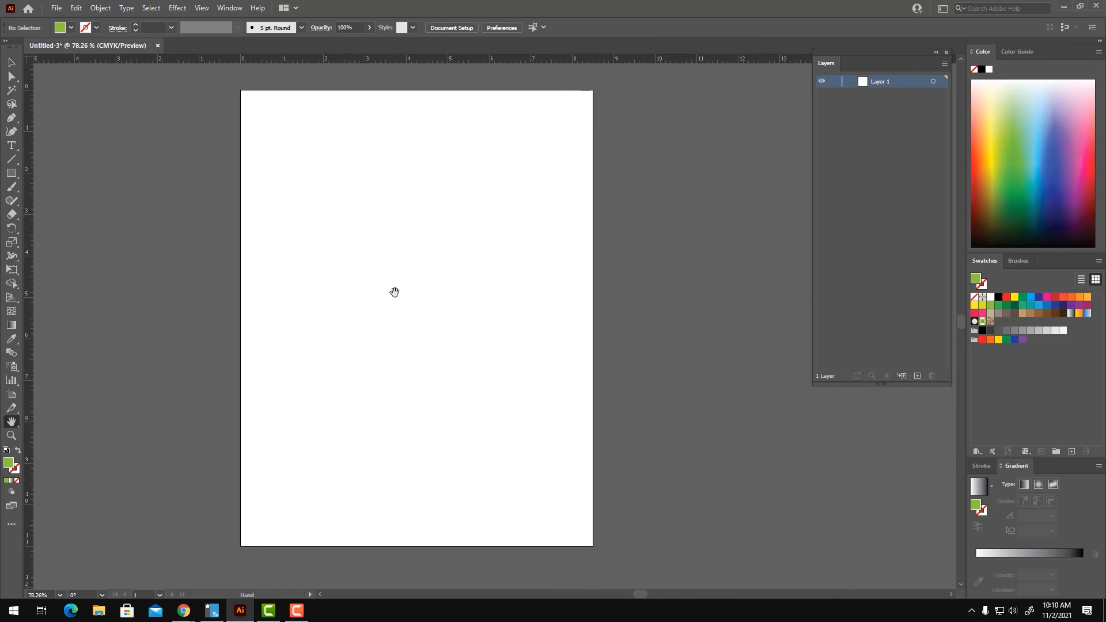
{"action": "left_click_drag", "start_coordinate": [394, 292], "coordinate": [374, 303]}
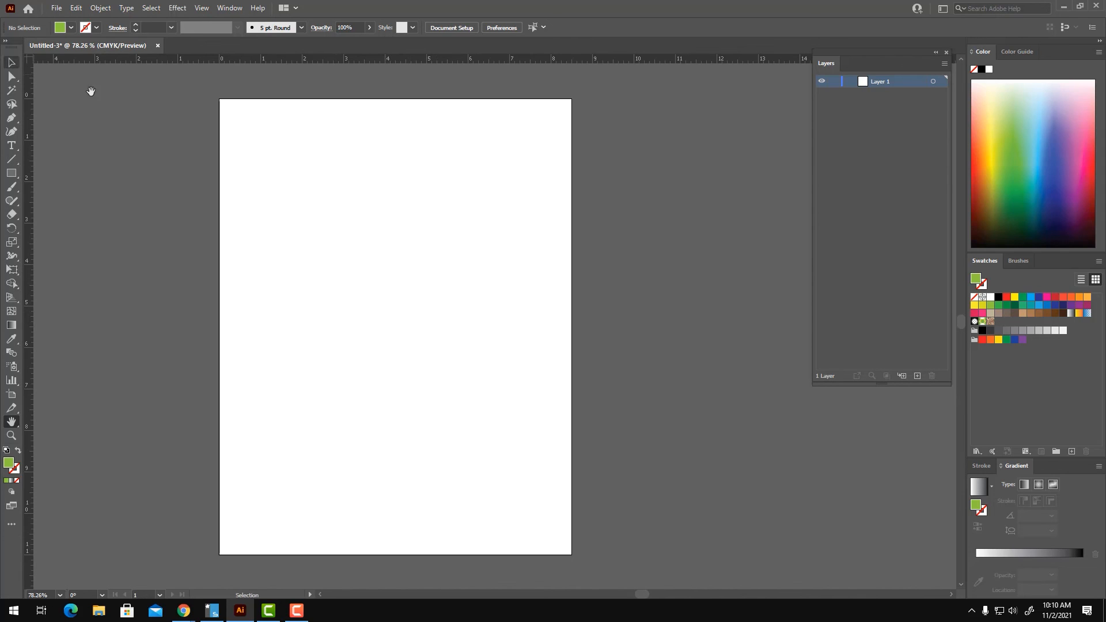
{"action": "left_click", "coordinate": [10, 63]}
{"action": "key", "text": "space"}
{"action": "left_click", "coordinate": [11, 424]}
{"action": "left_click_drag", "start_coordinate": [427, 302], "coordinate": [439, 320]}
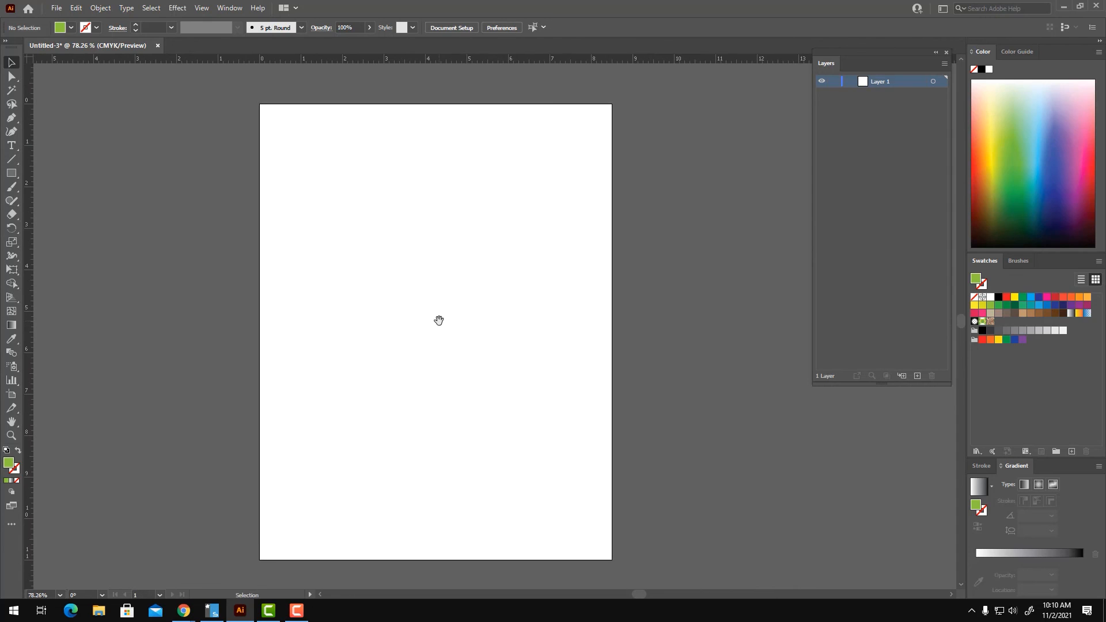
Zoom in on the artboard to 200% and pan the magnified view
{"action": "key", "text": "ctrl+plus"}
{"action": "key", "text": "ctrl+plus"}
{"action": "key", "text": "ctrl+plus"}
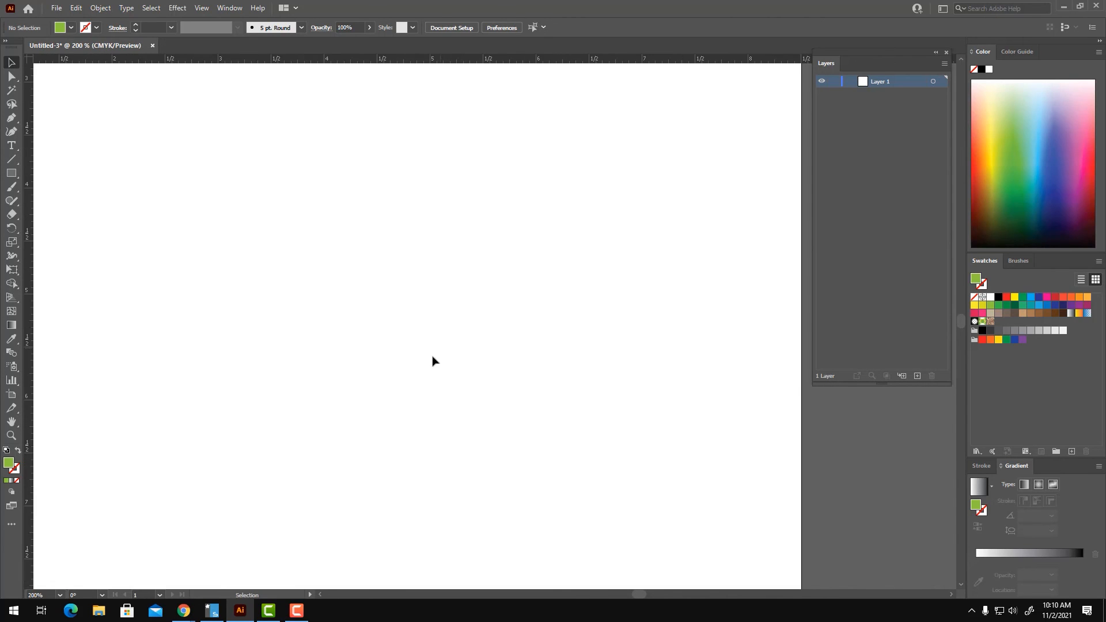
{"action": "left_click_drag", "start_coordinate": [360, 364], "coordinate": [432, 420]}
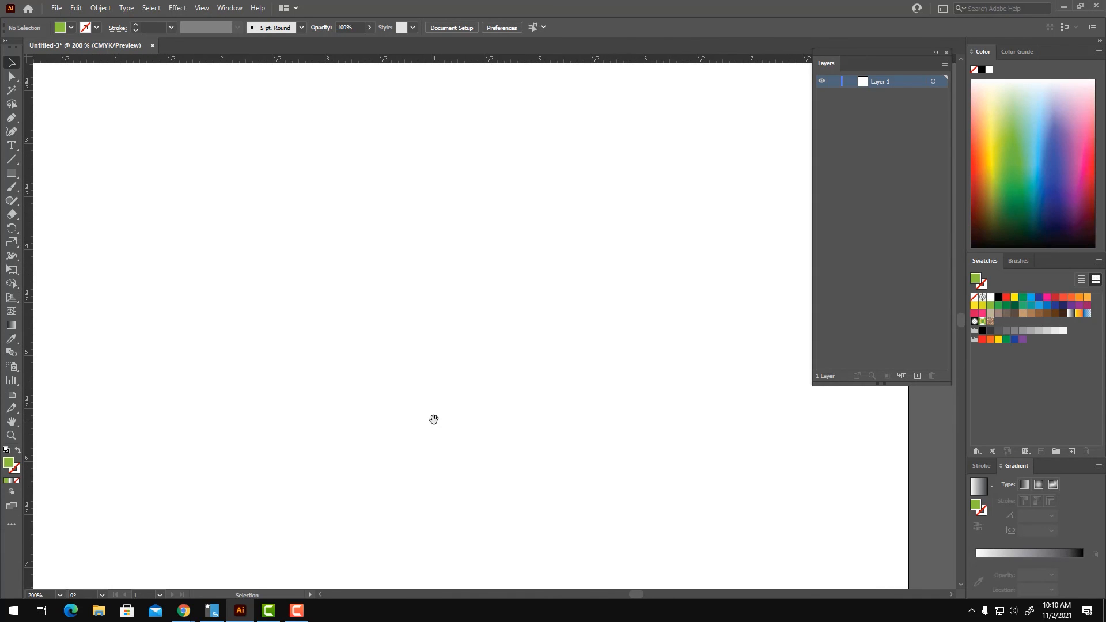
Zoom out from the magnified view to 66.67% and re-centre the whole artboard in the window
{"action": "key", "text": "ctrl+minus"}
{"action": "key", "text": "ctrl+minus"}
{"action": "left_click_drag", "start_coordinate": [480, 402], "coordinate": [441, 378]}
{"action": "key", "text": "ctrl+plus"}
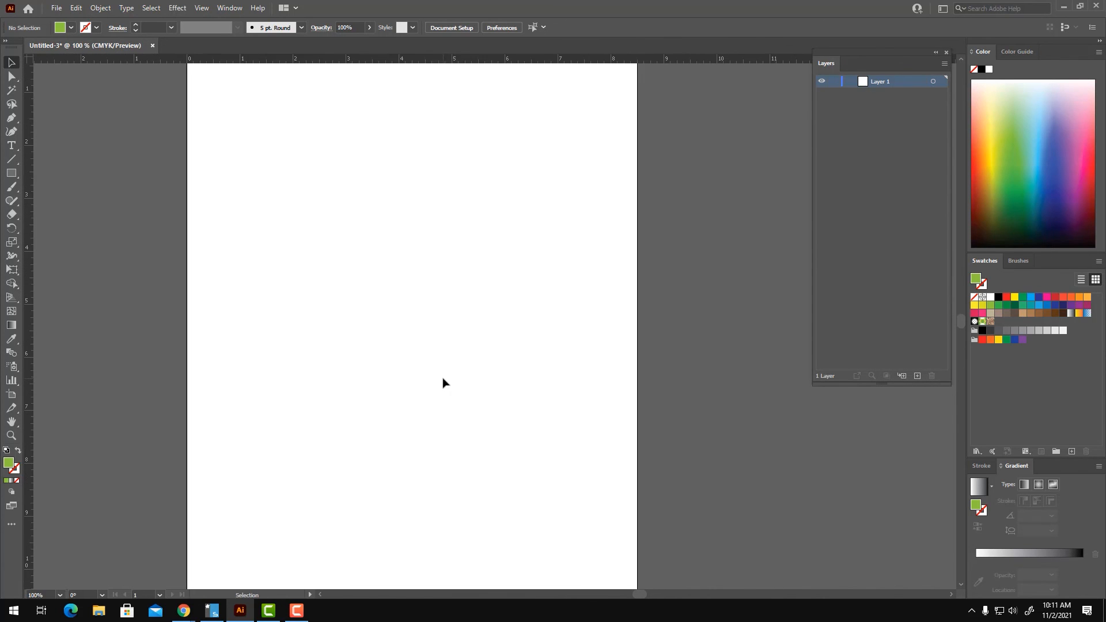
{"action": "key", "text": "ctrl+minus"}
{"action": "left_click_drag", "start_coordinate": [469, 403], "coordinate": [454, 388]}
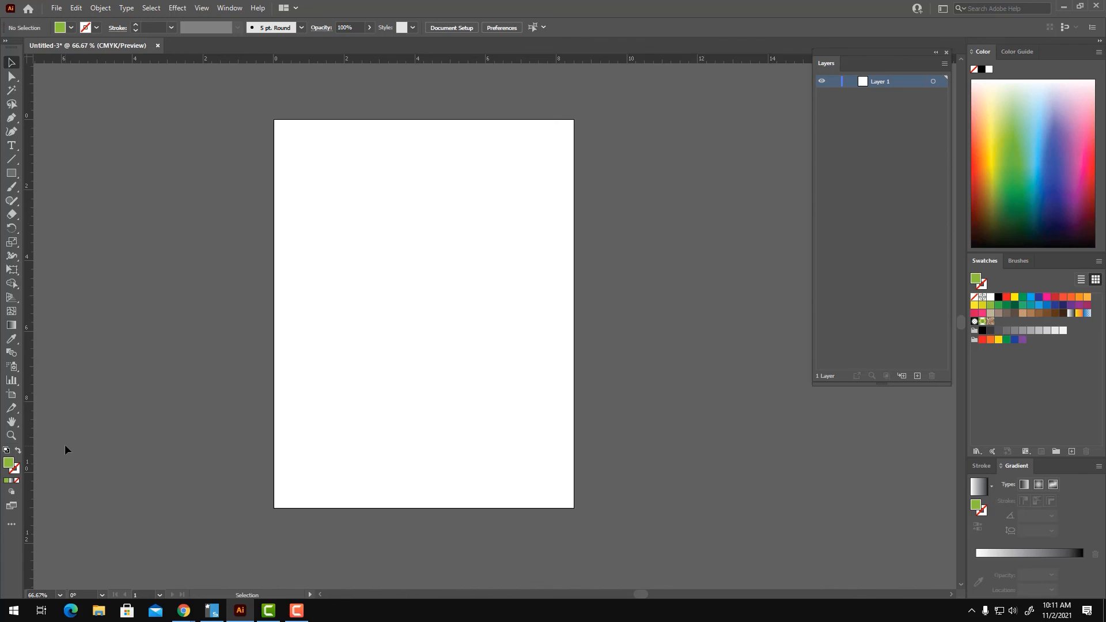
Zoom in on the middle of the artboard in stages to 600% with the Zoom tool
{"action": "left_click", "coordinate": [10, 438]}
{"action": "left_click_drag", "start_coordinate": [420, 338], "coordinate": [432, 396]}
{"action": "left_click", "coordinate": [410, 329]}
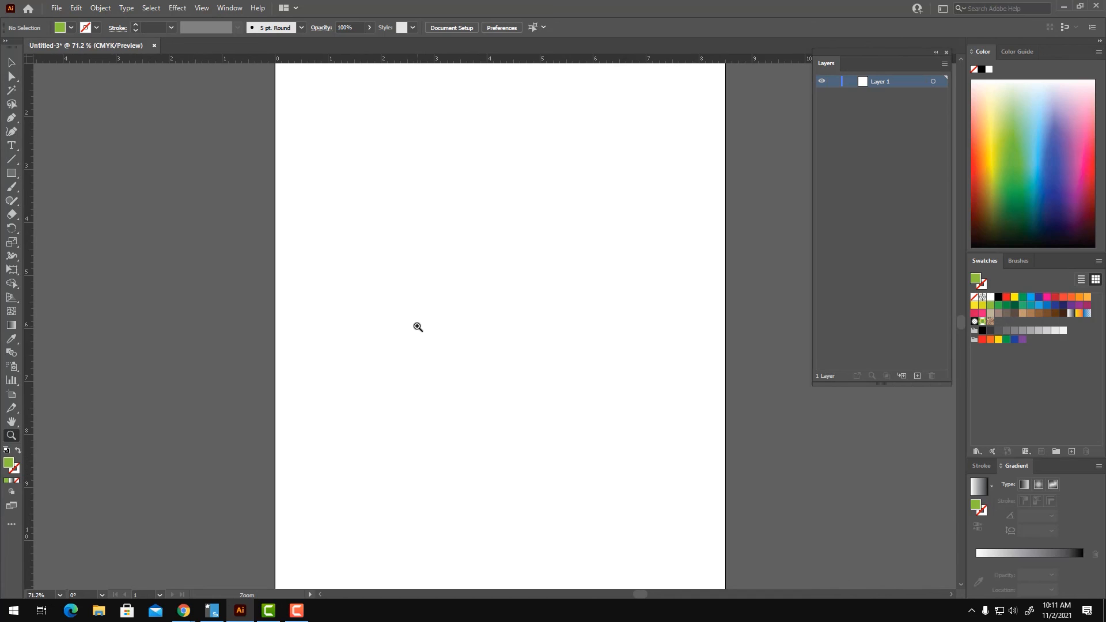
{"action": "left_click", "coordinate": [574, 309]}
{"action": "left_click", "coordinate": [447, 365]}
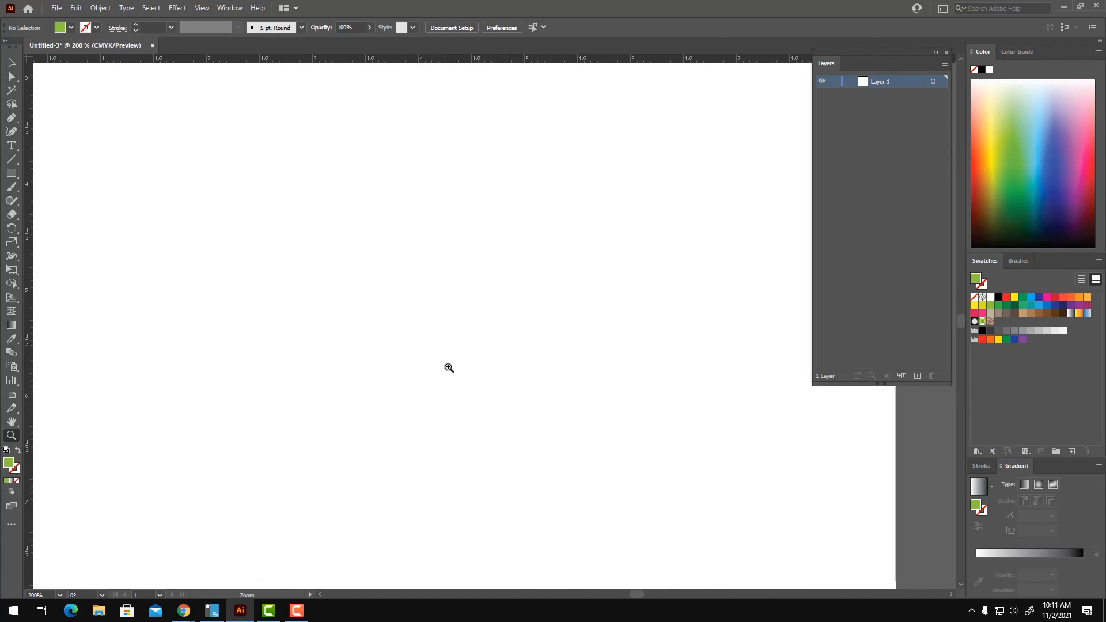
{"action": "left_click", "coordinate": [422, 302]}
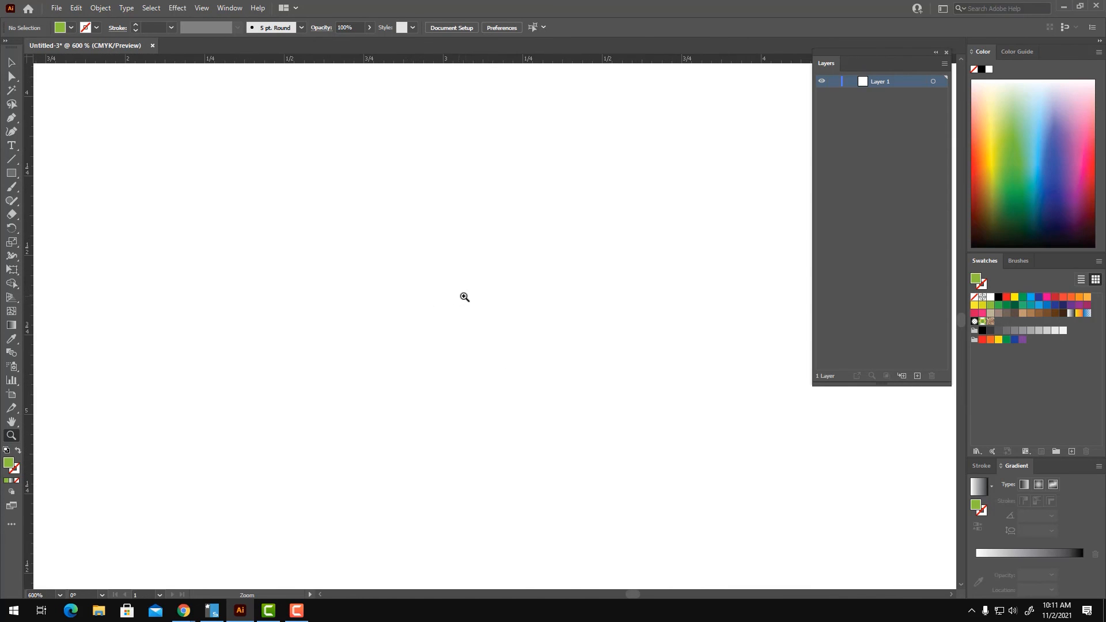
Zoom back out to 66.67% with the Zoom tool reversed and re-centre the artboard
{"action": "left_click", "coordinate": [470, 304], "text": "alt"}
{"action": "left_click", "coordinate": [470, 304], "text": "alt"}
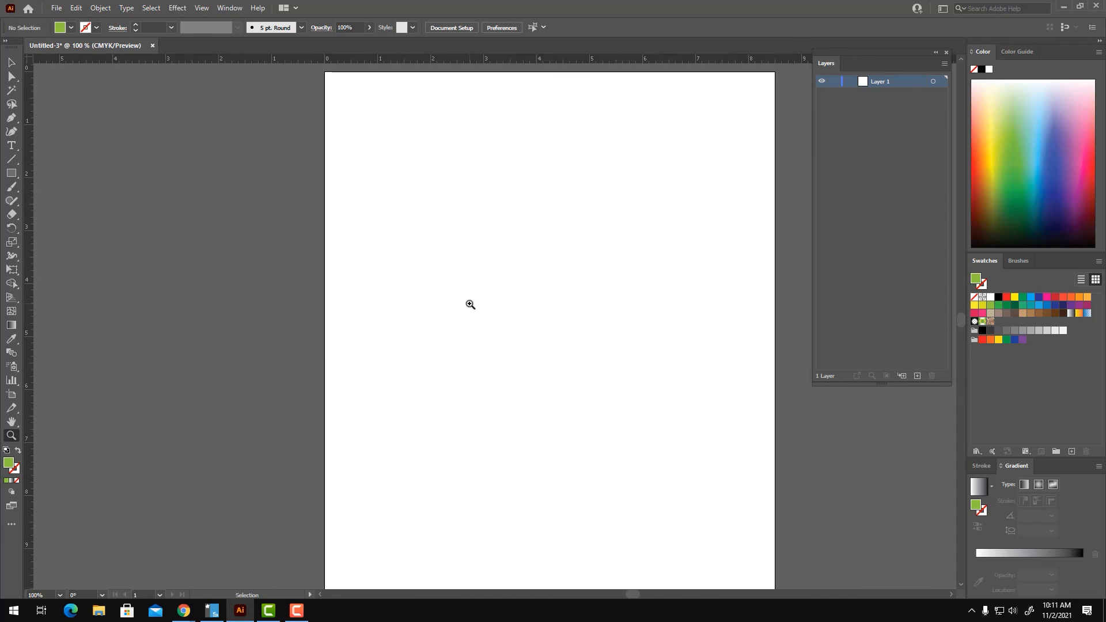
{"action": "left_click", "coordinate": [470, 304], "text": "alt"}
{"action": "left_click_drag", "start_coordinate": [538, 377], "coordinate": [467, 333]}
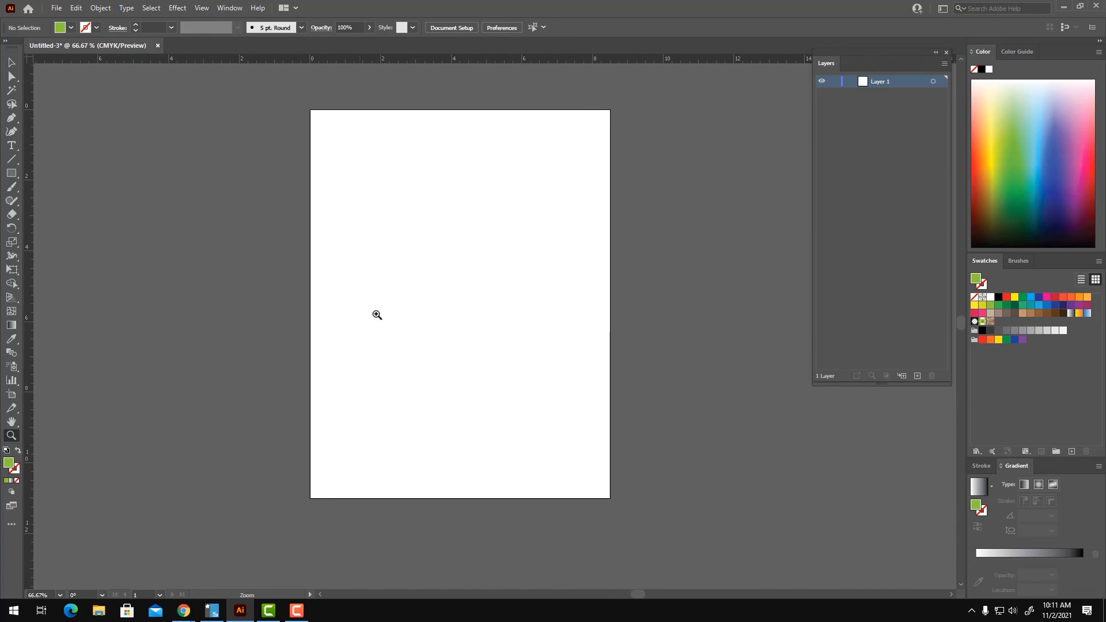
Zoom in to 200% and back out to 66.67% with the Zoom tool, and centre the artboard with the Selection tool active
{"action": "left_click", "coordinate": [449, 330]}
{"action": "left_click", "coordinate": [464, 328]}
{"action": "left_click", "coordinate": [465, 330]}
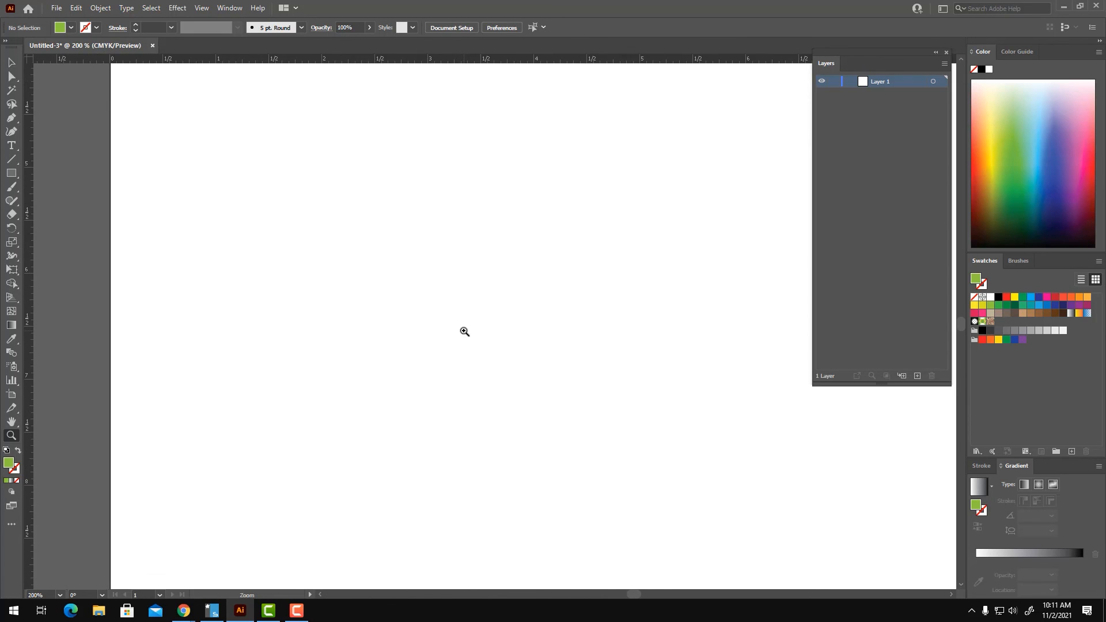
{"action": "left_click", "coordinate": [484, 304], "text": "alt"}
{"action": "left_click", "coordinate": [485, 303], "text": "alt"}
{"action": "left_click", "coordinate": [487, 306], "text": "alt"}
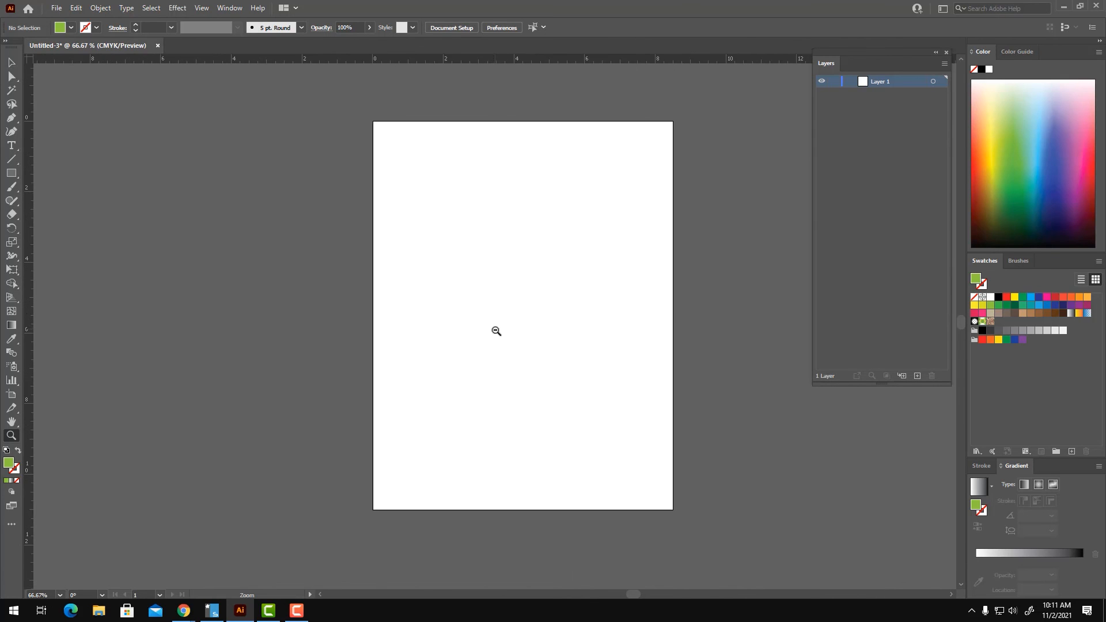
{"action": "left_click_drag", "start_coordinate": [540, 337], "coordinate": [524, 334]}
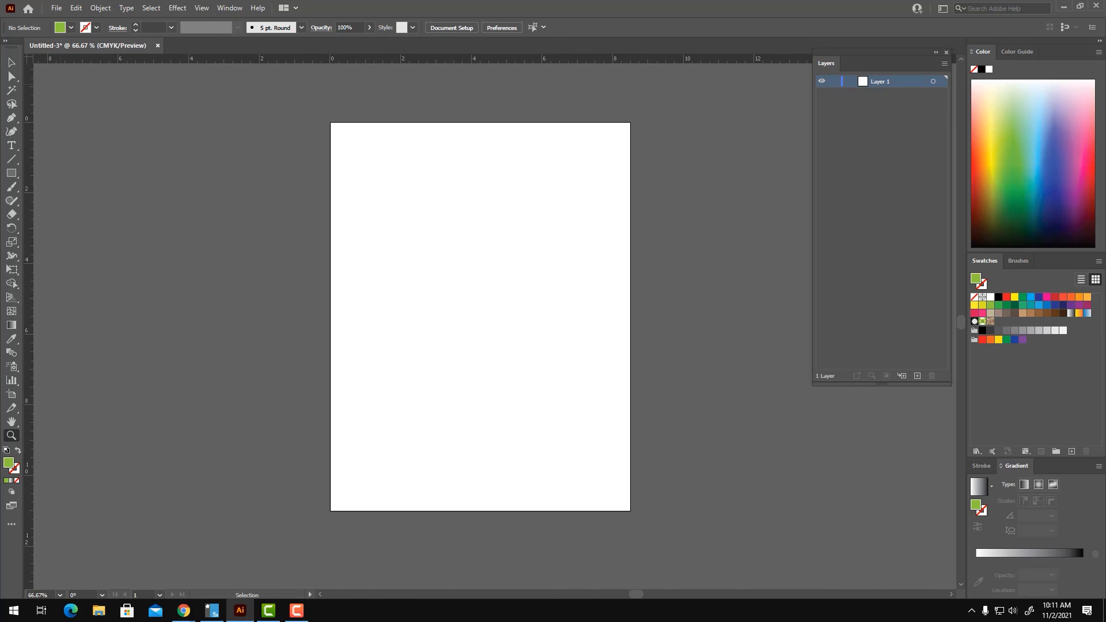
{"action": "left_click", "coordinate": [11, 62]}
{"action": "left_click_drag", "start_coordinate": [507, 338], "coordinate": [490, 334]}
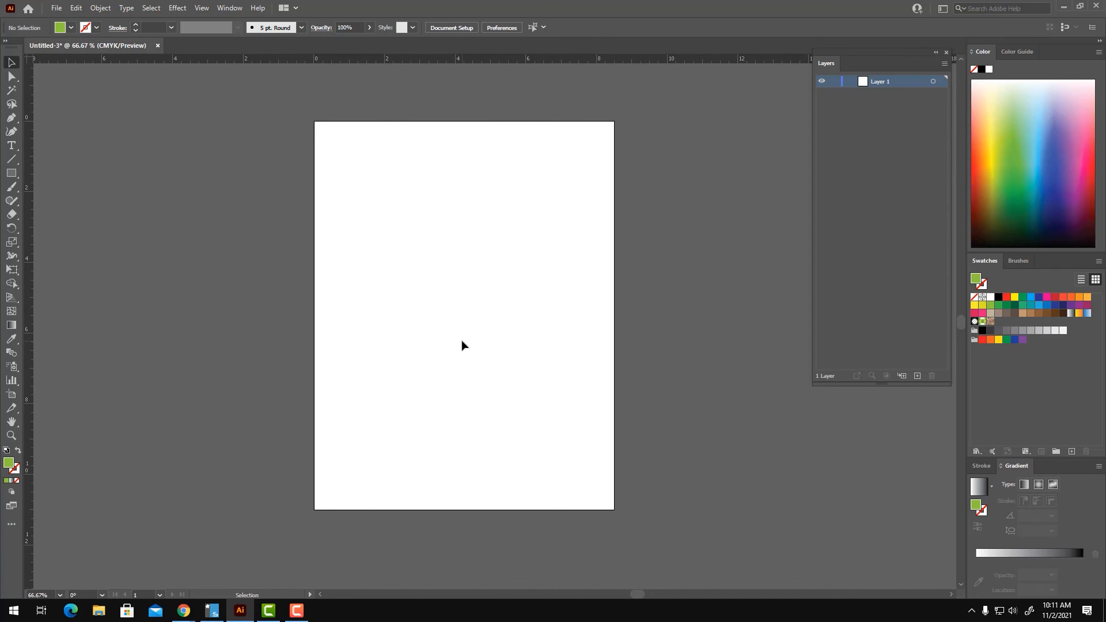
Switch to the Direct Selection tool and magnify the artboard to 1200% without activating the Zoom tool
{"action": "key", "text": "a"}
{"action": "key", "text": "ctrl+equal"}
{"action": "key", "text": "ctrl+equal"}
{"action": "key", "text": "ctrl+equal"}
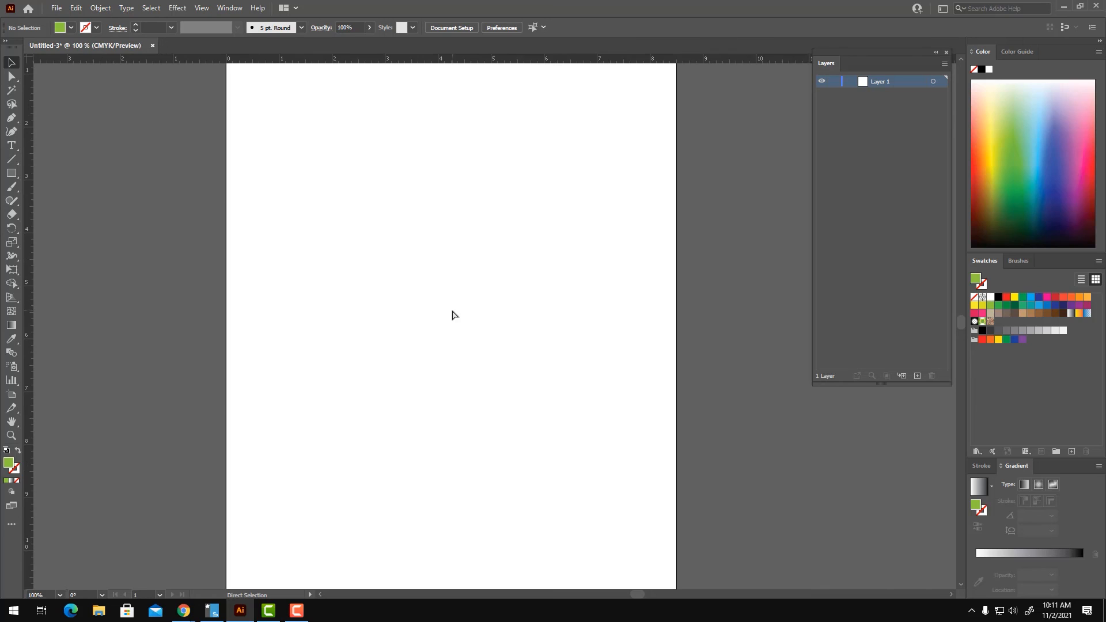
{"action": "key", "text": "ctrl+equal"}
{"action": "key", "text": "ctrl+equal"}
{"action": "key", "text": "ctrl+equal"}
{"action": "key", "text": "ctrl+equal"}
{"action": "key", "text": "ctrl+equal"}
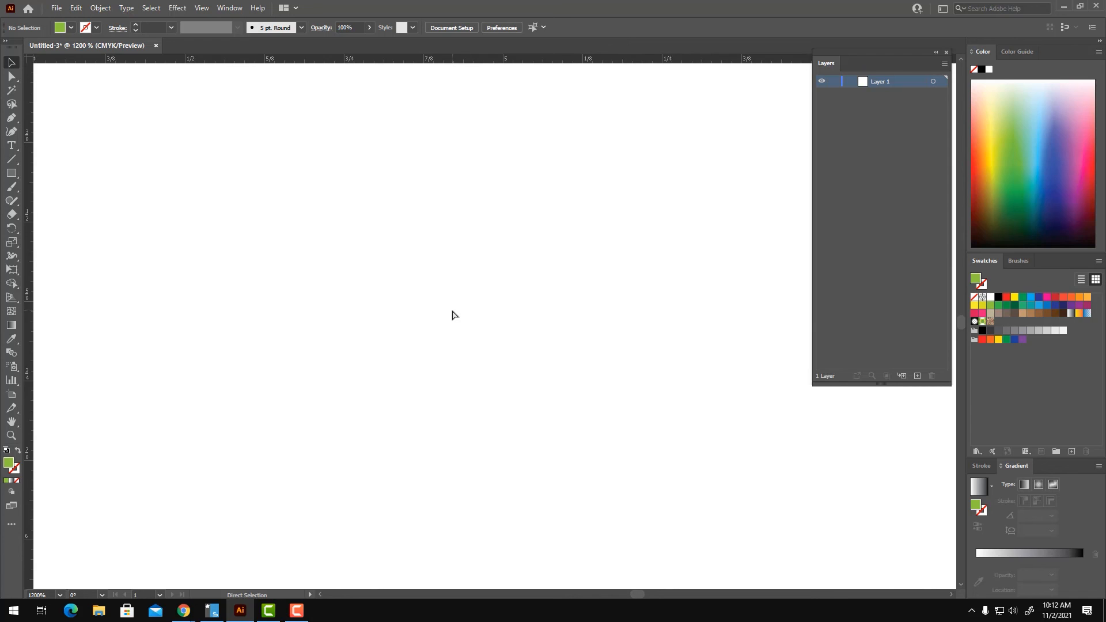
Reduce the magnification to 66.67% so the whole artboard fits in view
{"action": "key", "text": "ctrl+minus"}
{"action": "key", "text": "ctrl+minus"}
{"action": "key", "text": "ctrl+minus"}
{"action": "key", "text": "ctrl+minus"}
{"action": "key", "text": "ctrl+minus"}
{"action": "key", "text": "ctrl+minus"}
{"action": "key", "text": "ctrl+minus"}
{"action": "key", "text": "ctrl+minus"}
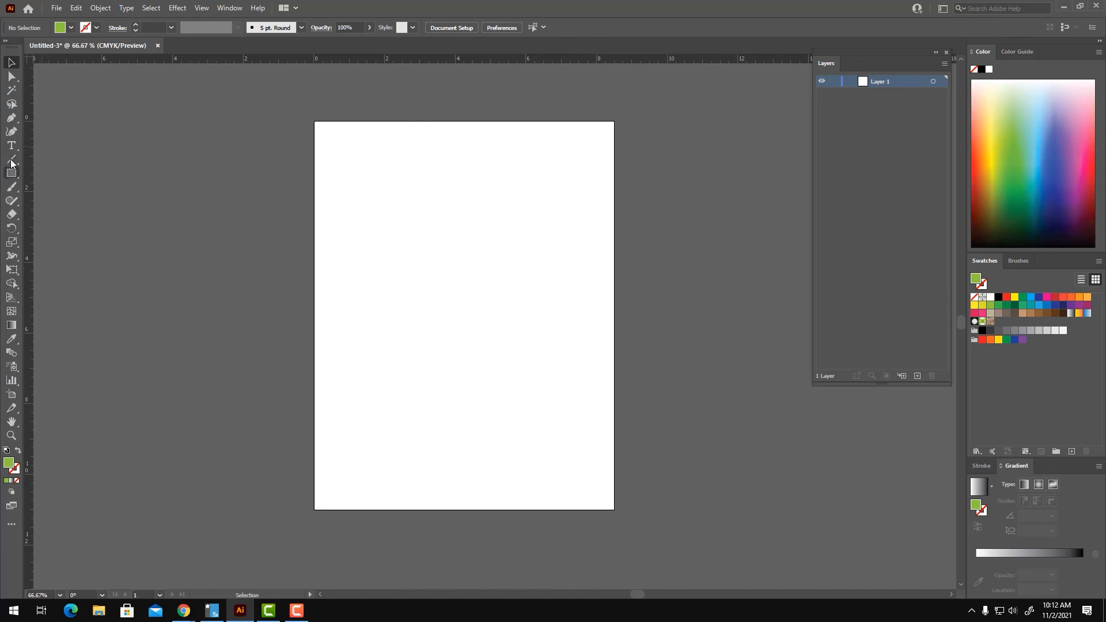
{"action": "left_click", "coordinate": [12, 202]}
{"action": "left_click", "coordinate": [12, 205]}
{"action": "left_click", "coordinate": [13, 62]}
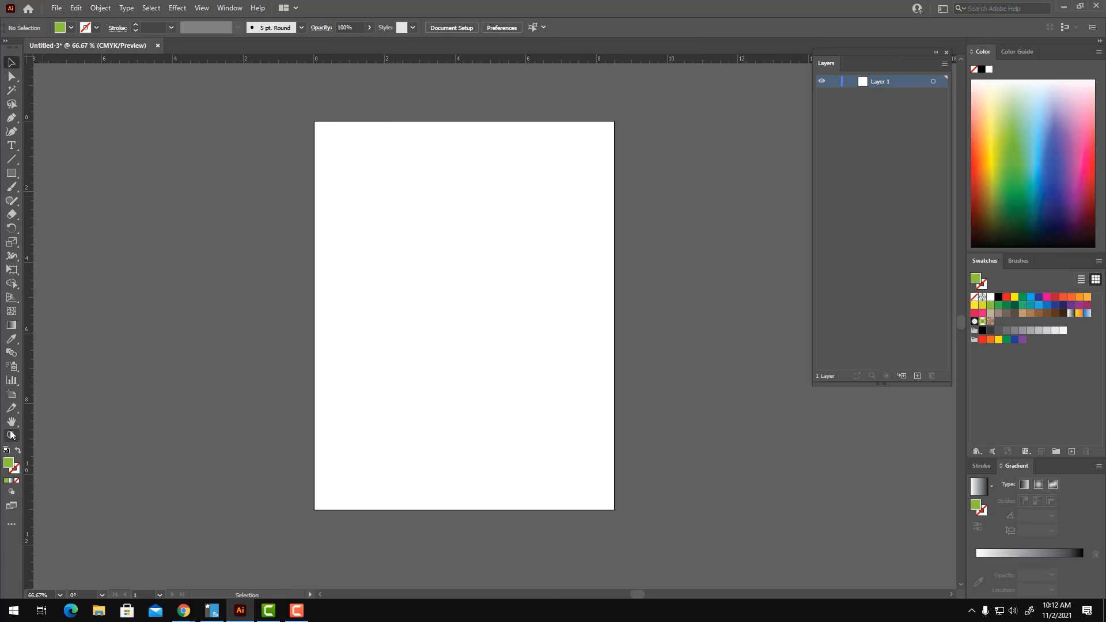